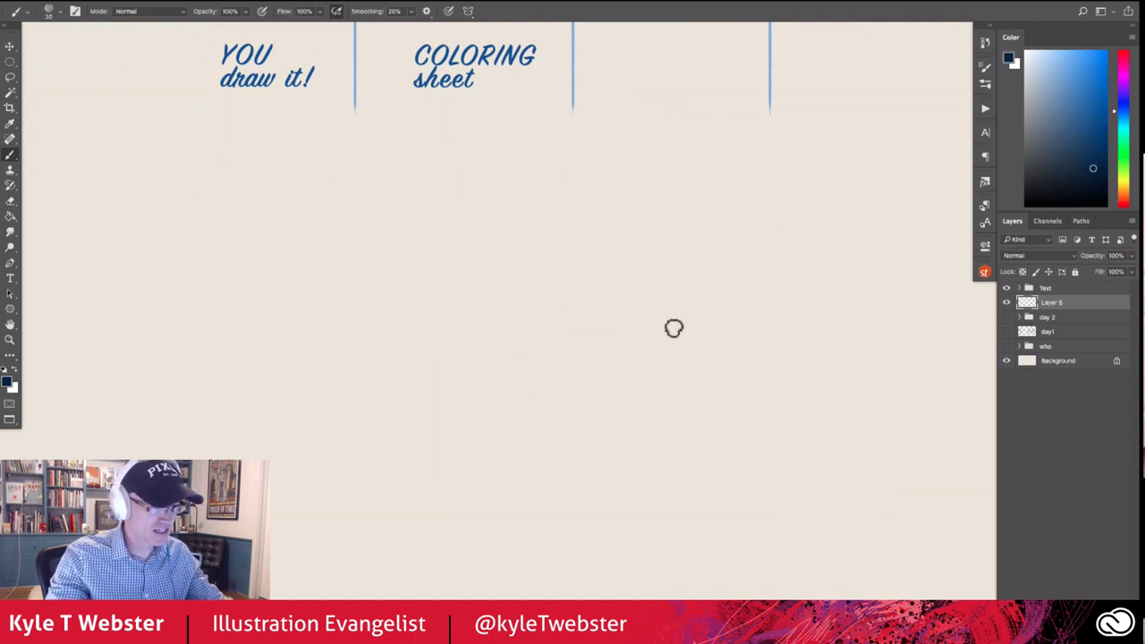
Draw the UFO's rounded saucer band with a top edge, curved ends and bottom edge
left_click_drag(623, 331, 545, 331)
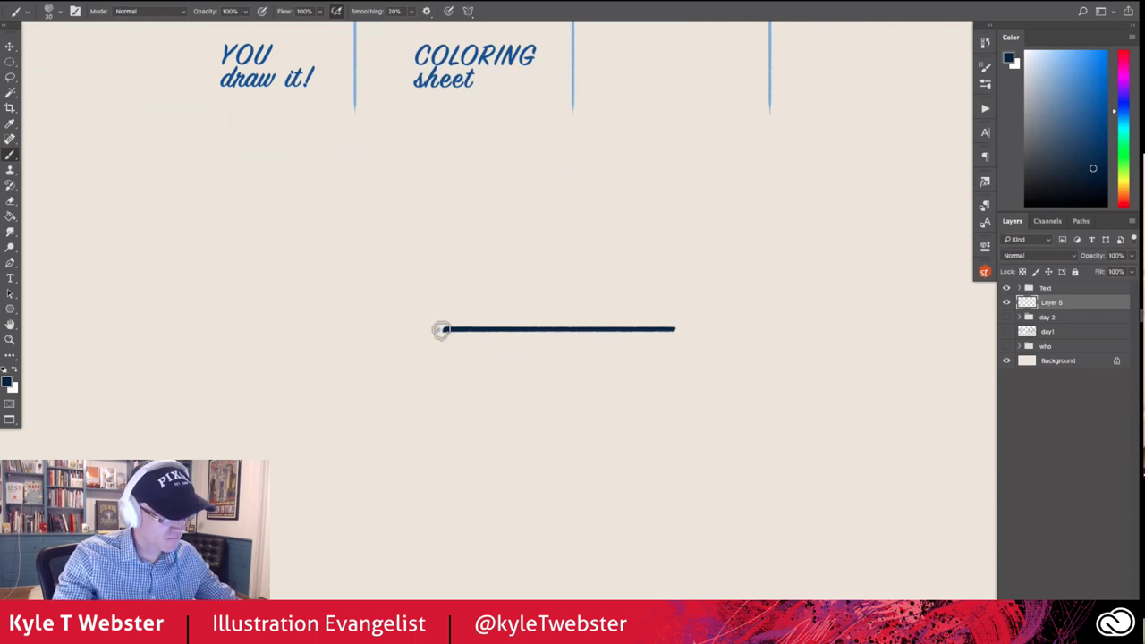
left_click_drag(429, 338, 421, 348)
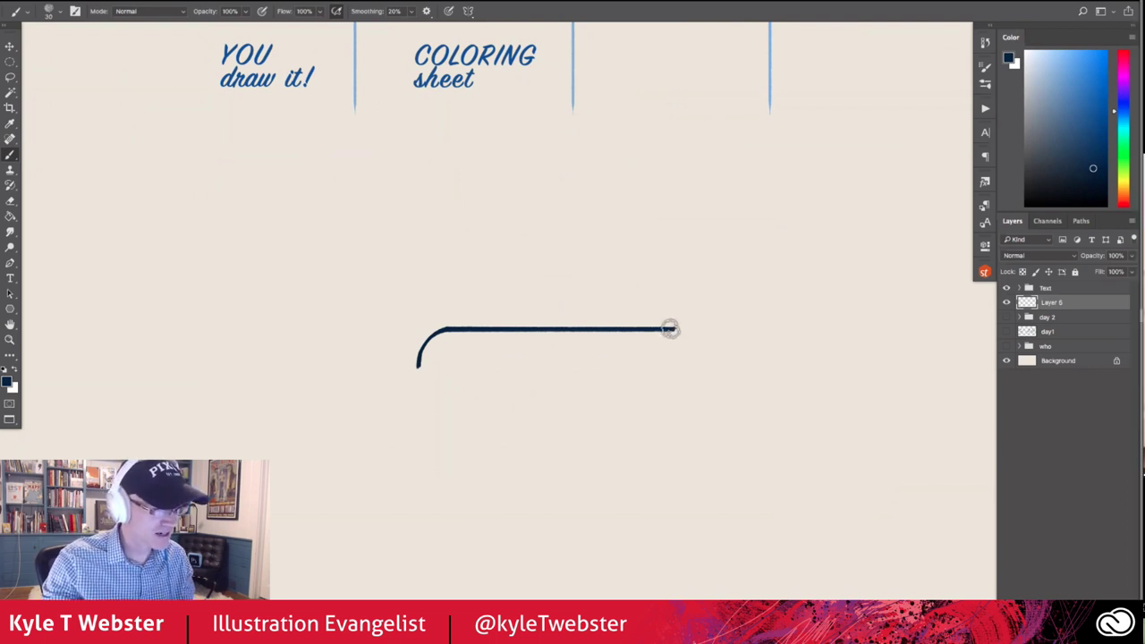
left_click_drag(675, 330, 703, 359)
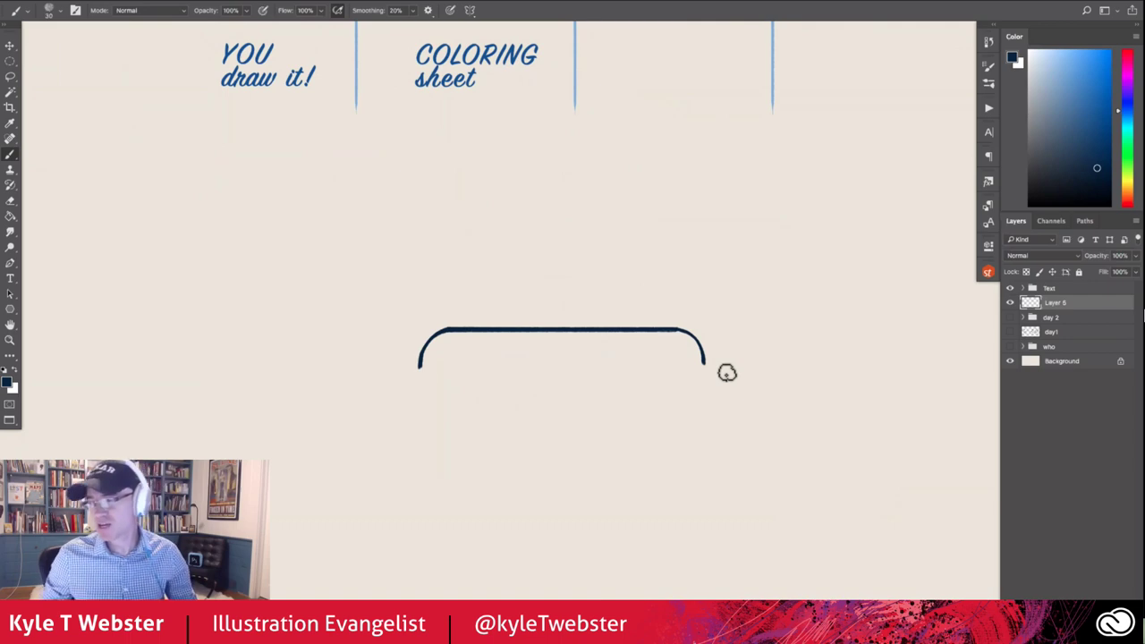
key("ctrl+Up")
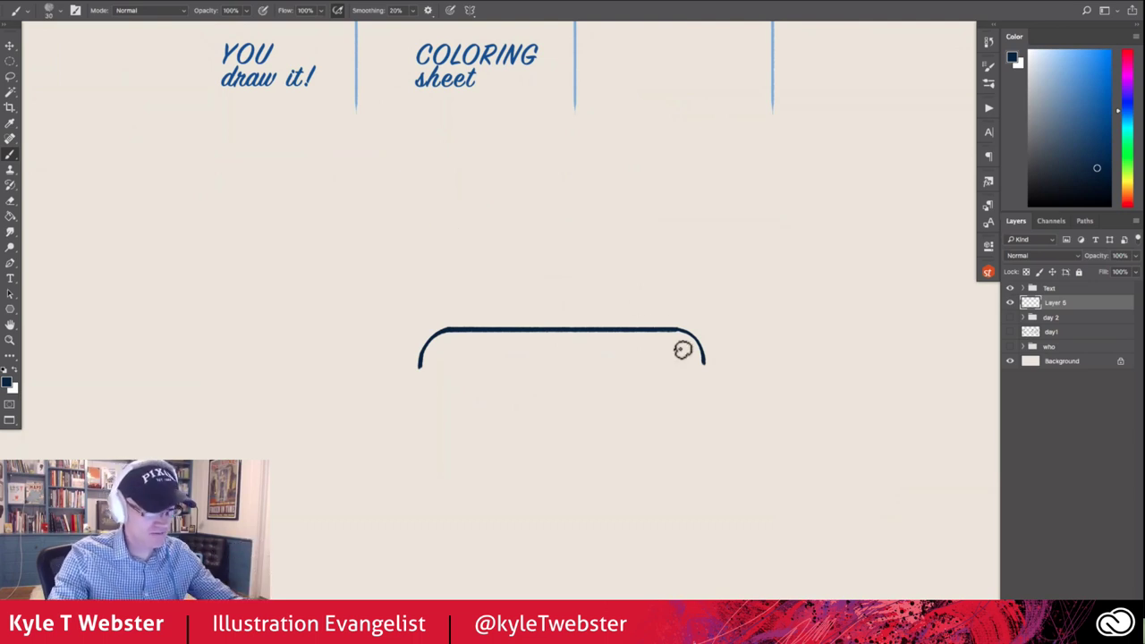
left_click_drag(700, 362, 428, 365)
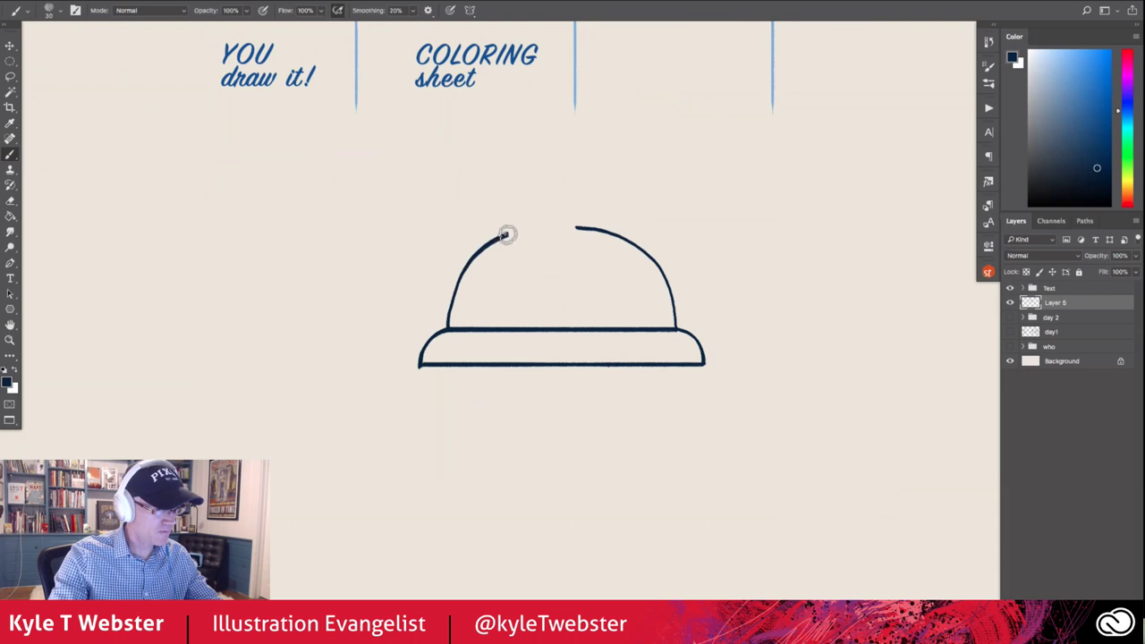
Join the dome arcs at the top and draw the slanted lower brim with its bottom edge
left_click_drag(504, 235, 520, 232)
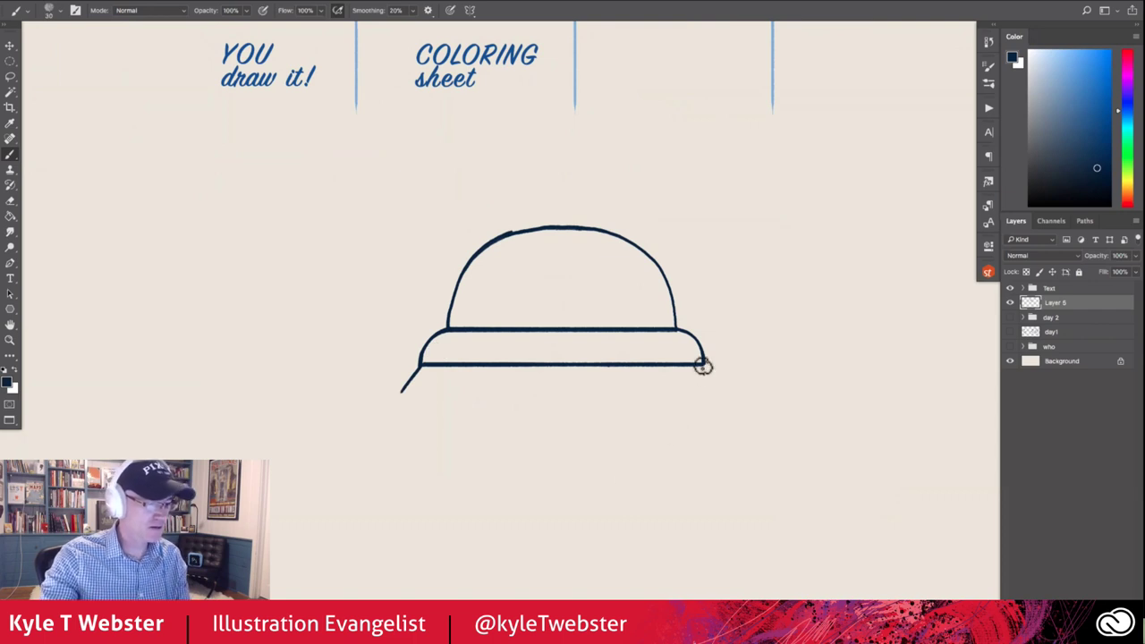
left_click_drag(705, 366, 717, 382)
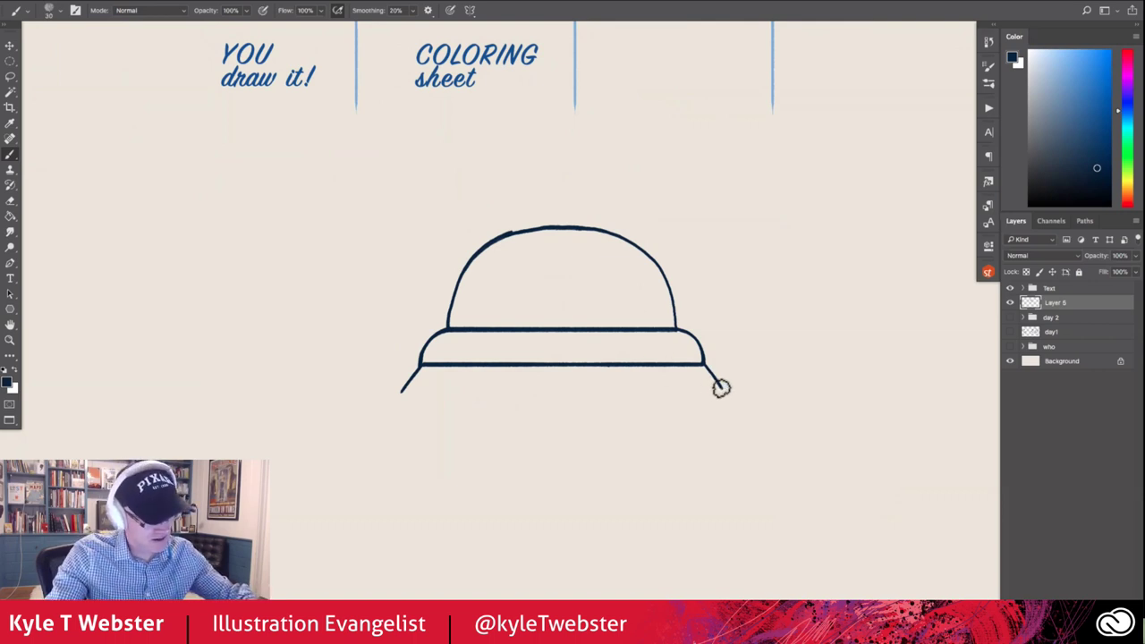
mouse_move(721, 388)
left_mouse_down()
mouse_move(408, 385)
mouse_move(418, 362)
left_mouse_up()
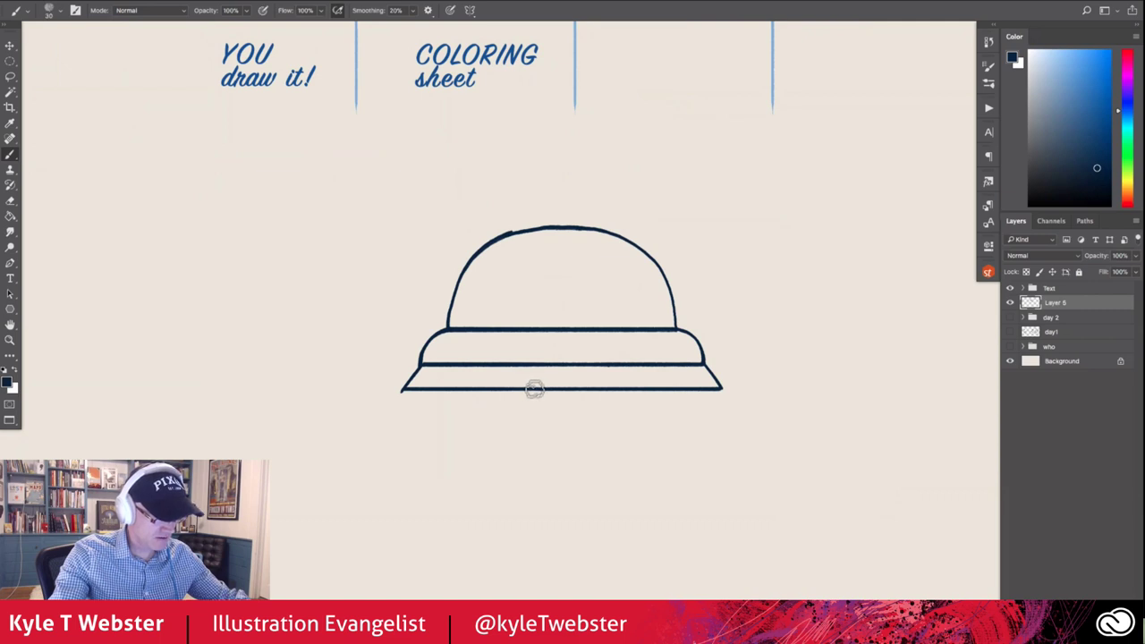
Draw a large centre half-circle pod and smaller bumps on both sides under the brim
mouse_move(534, 389)
left_mouse_down()
mouse_move(588, 410)
mouse_move(615, 391)
left_mouse_up()
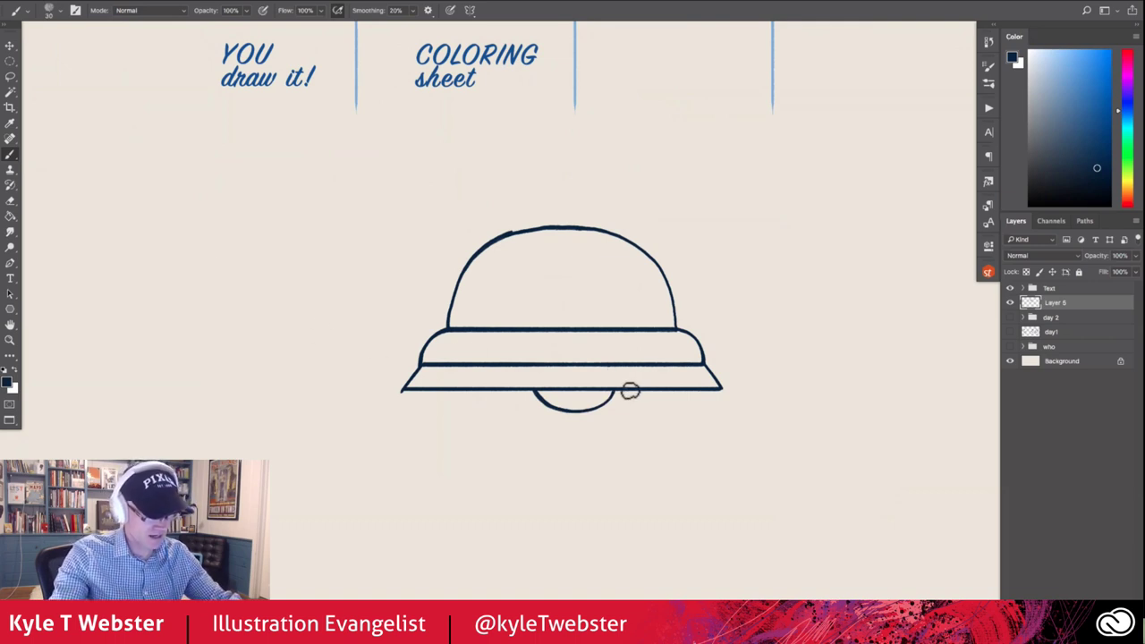
mouse_move(629, 391)
left_mouse_down()
mouse_move(648, 401)
mouse_move(661, 391)
left_mouse_up()
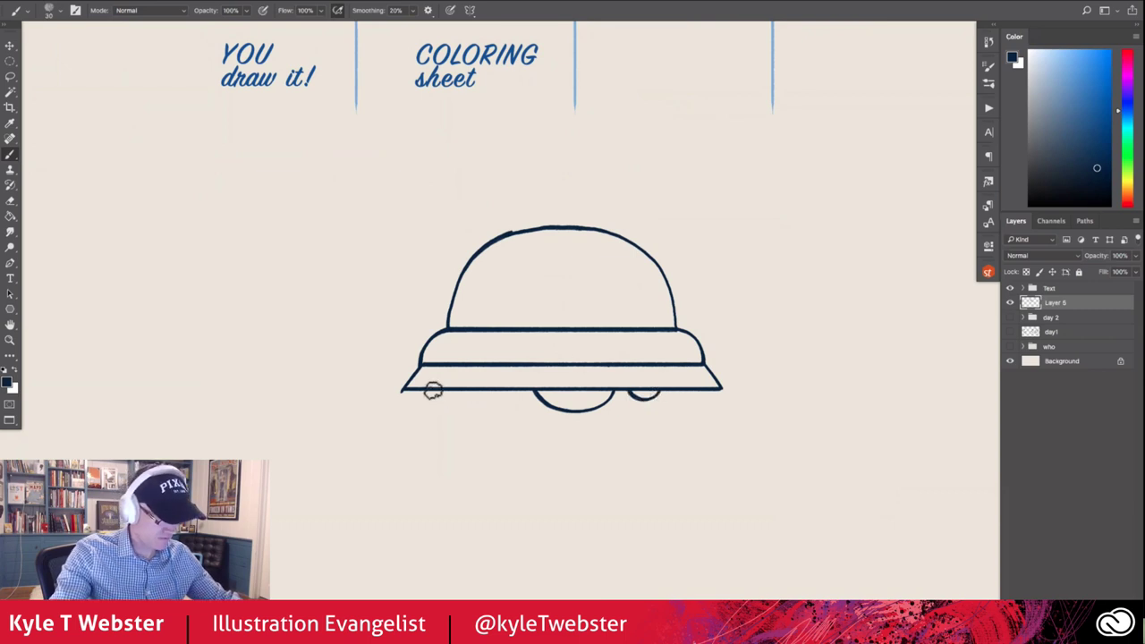
left_click_drag(431, 391, 512, 391)
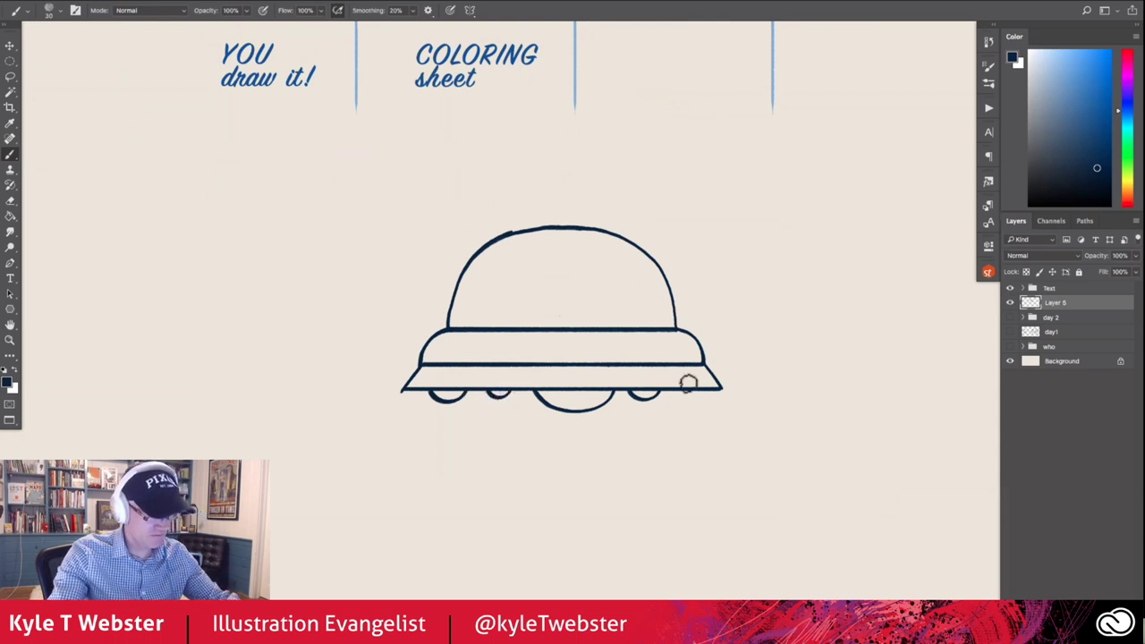
mouse_move(673, 391)
left_mouse_down()
mouse_move(692, 402)
mouse_move(713, 389)
left_mouse_up()
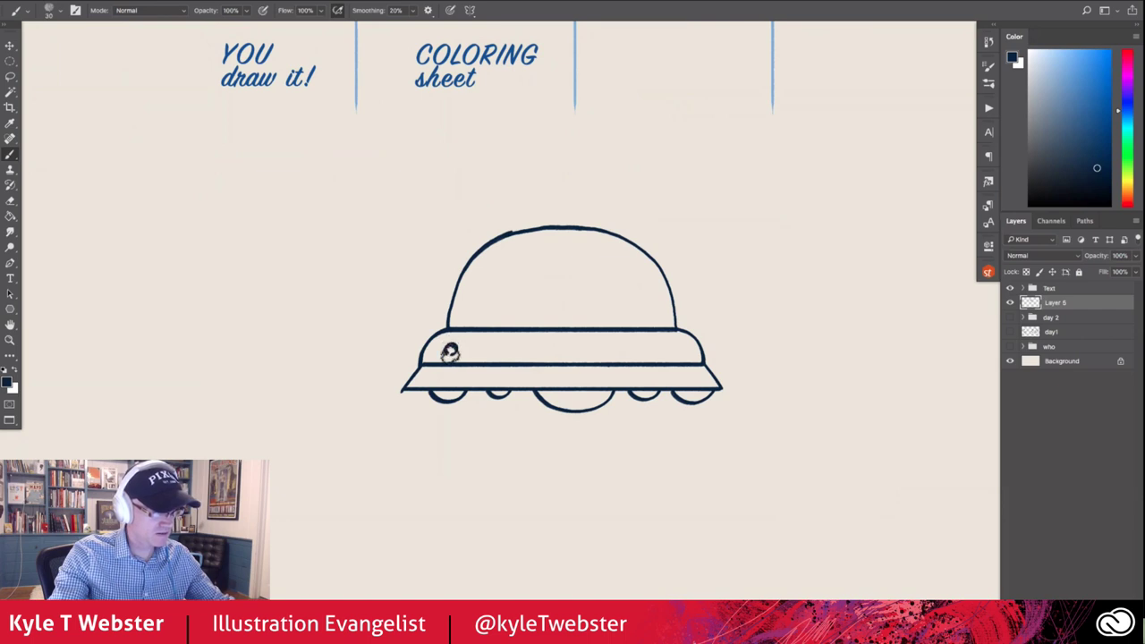
Draw round portholes across the saucer band and a rim line at the dome's base
left_click_drag(479, 343, 678, 351)
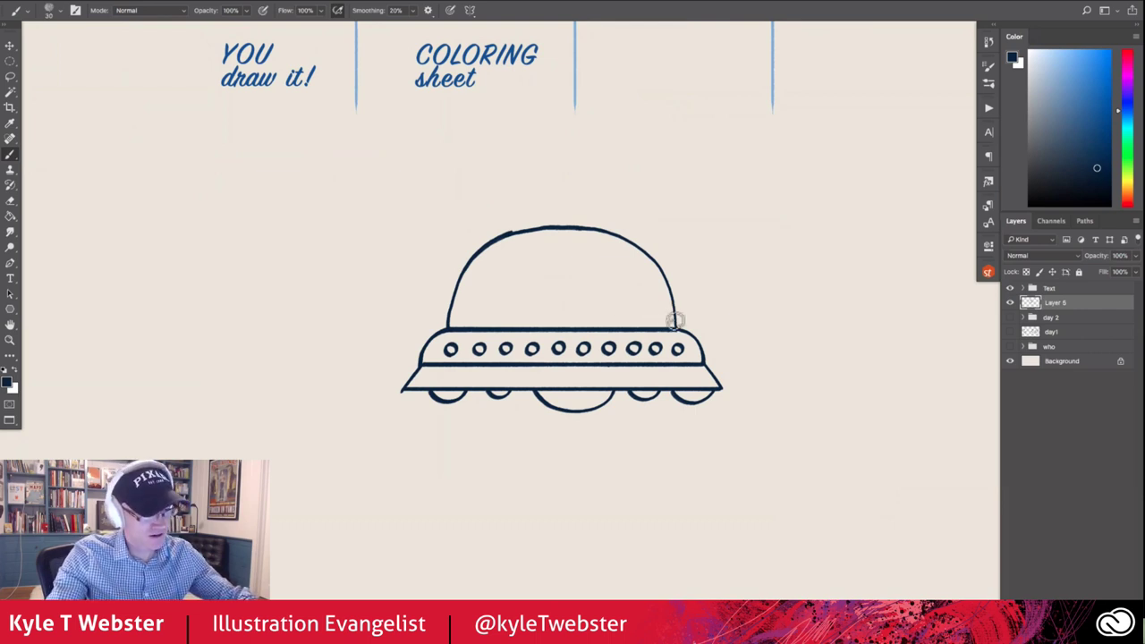
left_click_drag(674, 320, 449, 321)
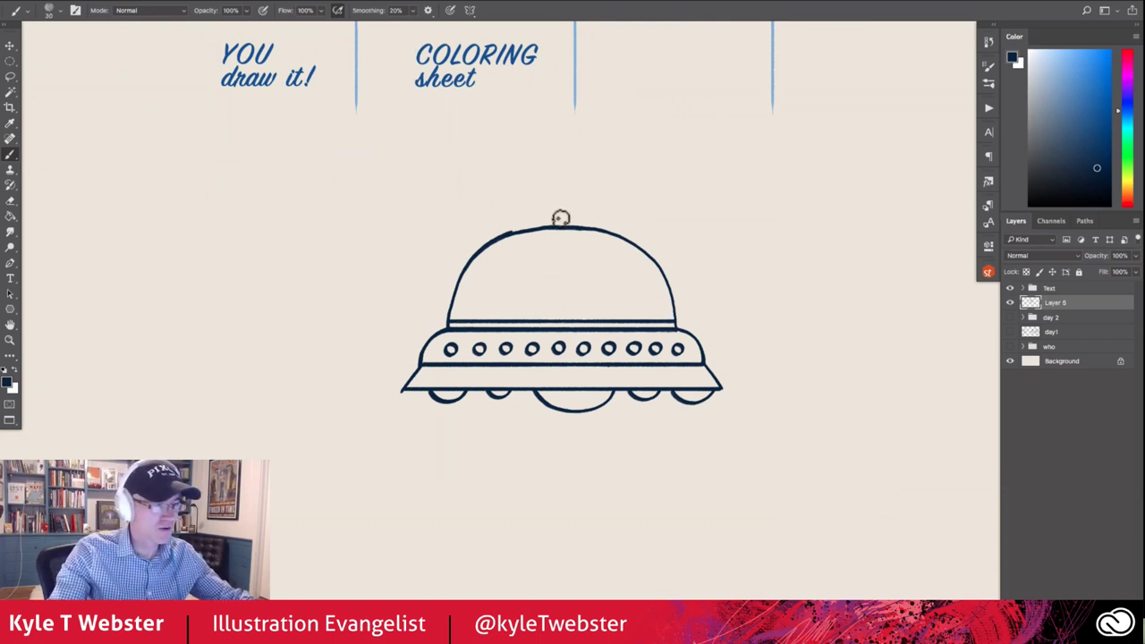
Add a small knob on the dome with a coiled-spring antenna and tip above it
left_click_drag(580, 227, 546, 227)
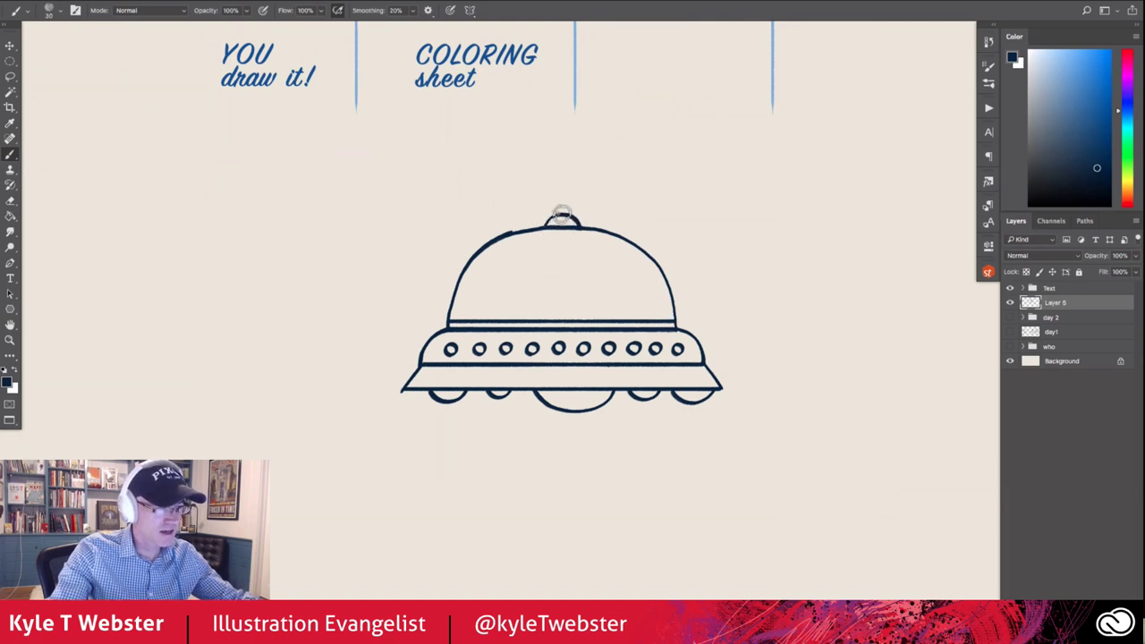
left_click_drag(561, 213, 561, 196)
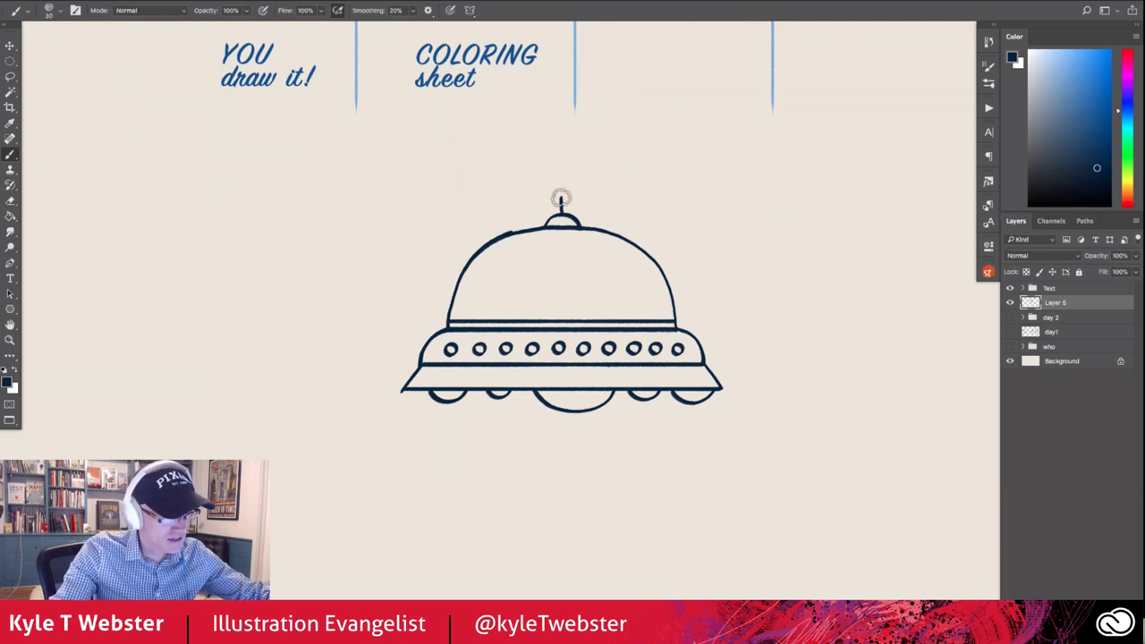
left_click_drag(563, 197, 558, 172)
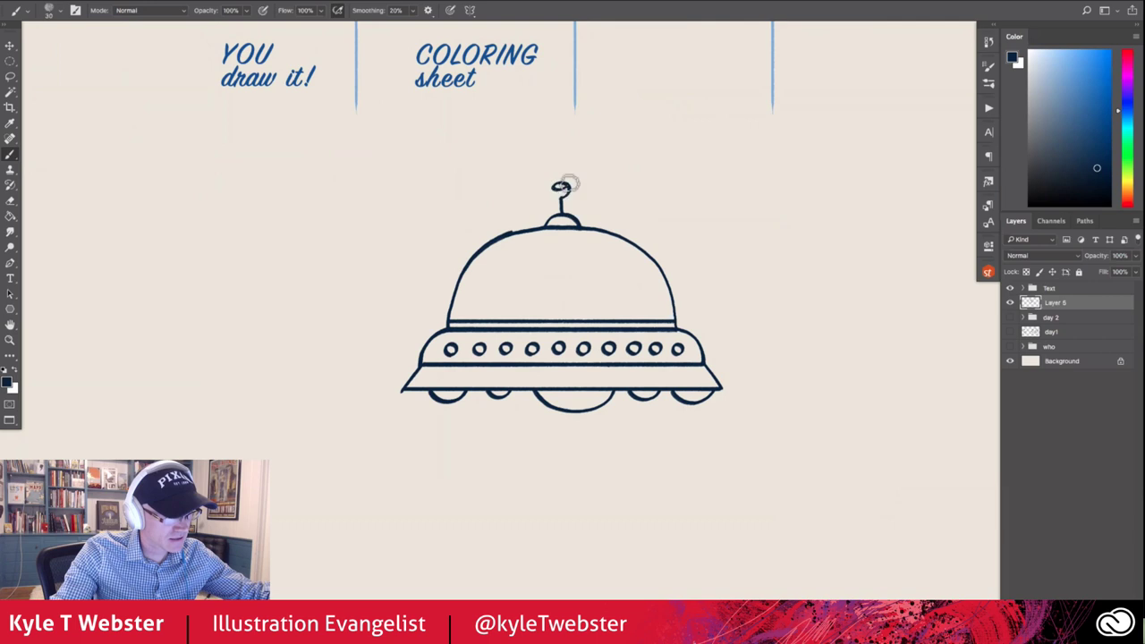
left_click_drag(562, 170, 563, 158)
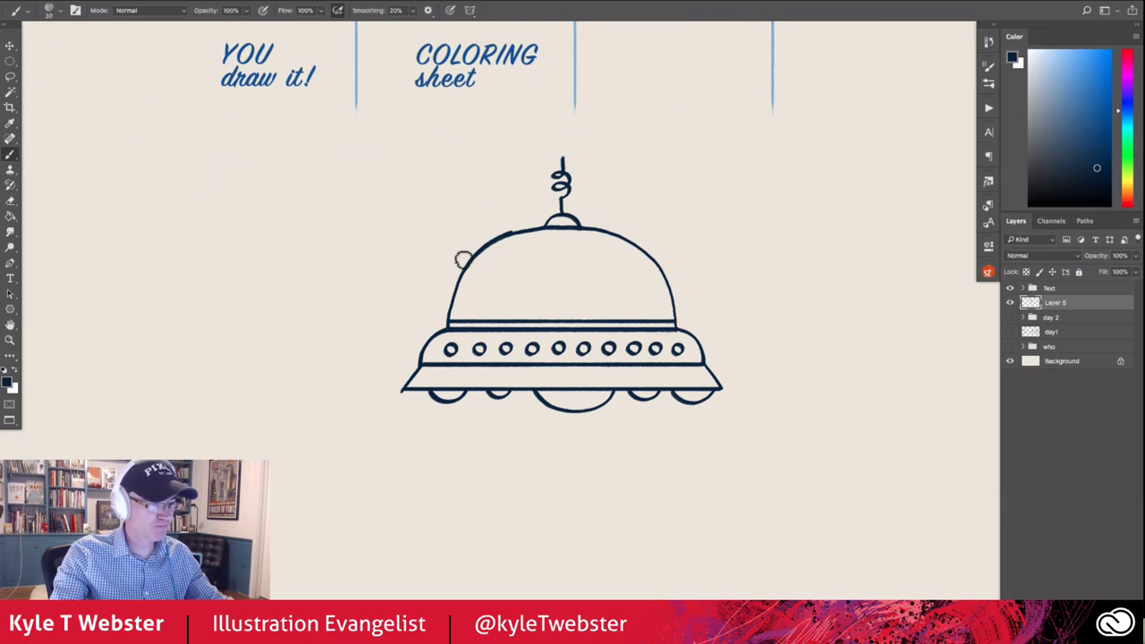
left_click_drag(488, 281, 508, 288)
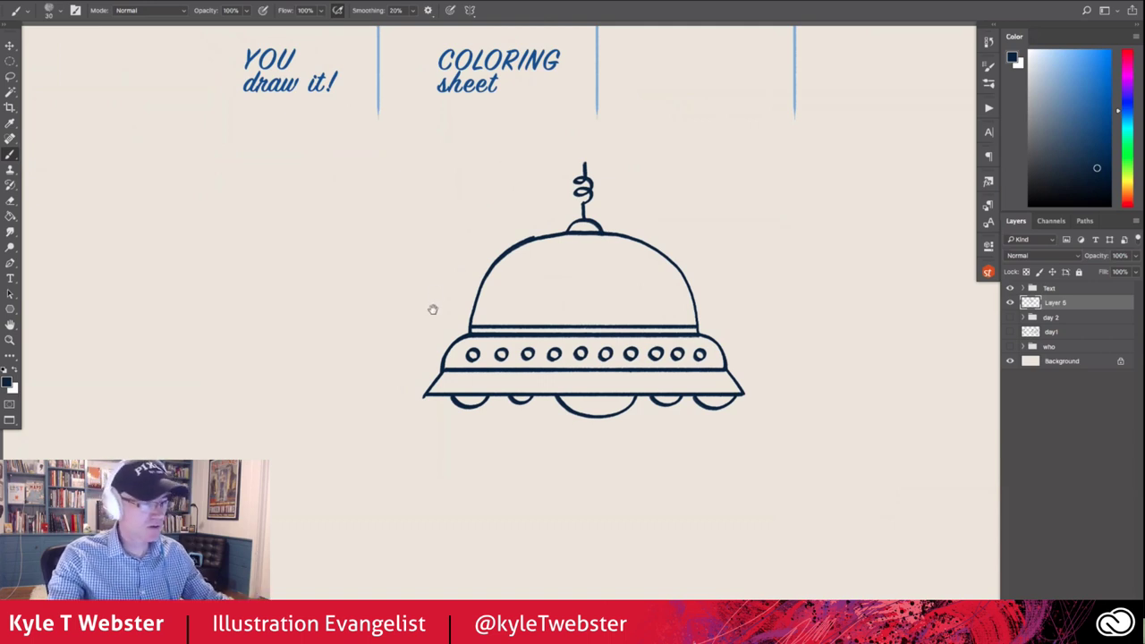
Draw the one-eyed alien's cone stand, neck and pointed ears inside the dome
left_click_drag(432, 310, 432, 299)
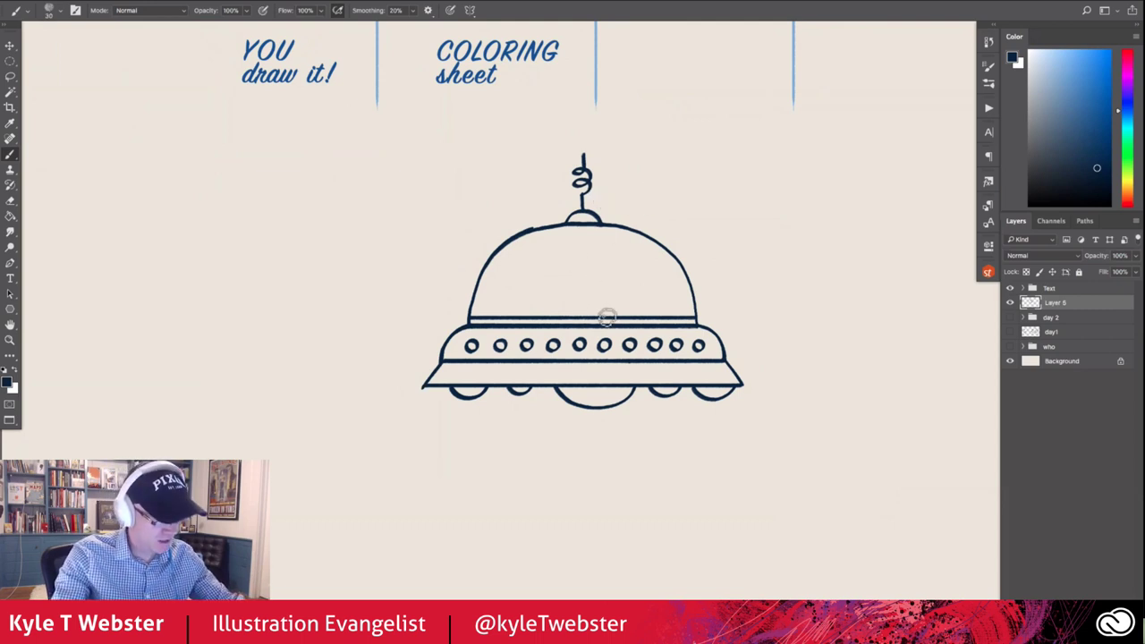
left_click_drag(603, 315, 588, 298)
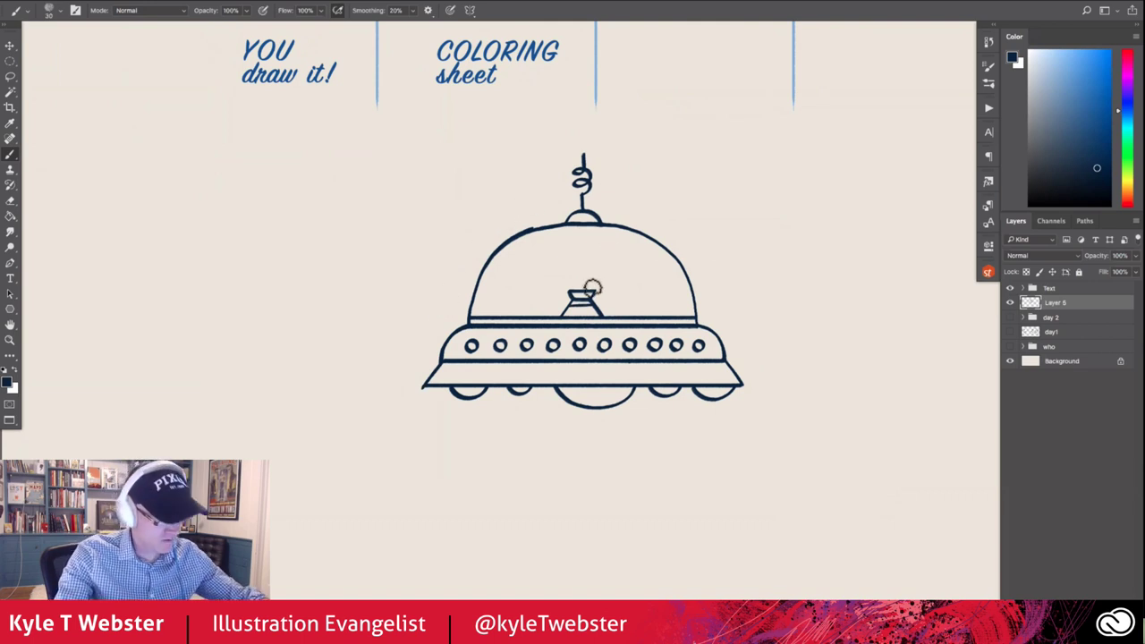
left_click_drag(603, 284, 594, 288)
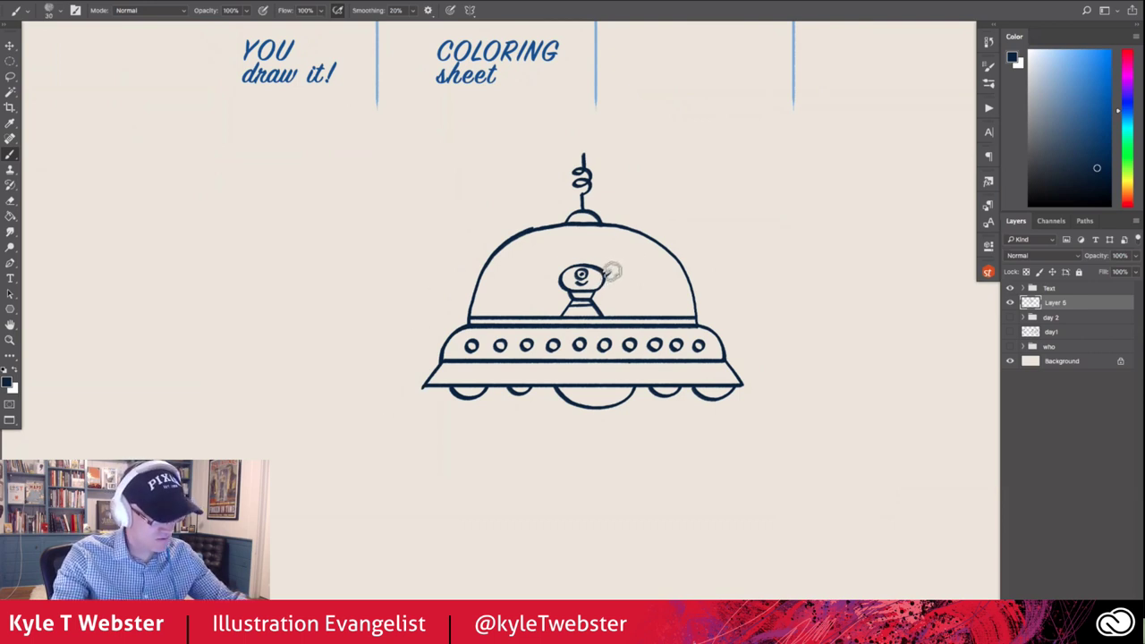
mouse_move(607, 270)
left_mouse_down()
mouse_move(606, 284)
mouse_move(561, 285)
left_mouse_up()
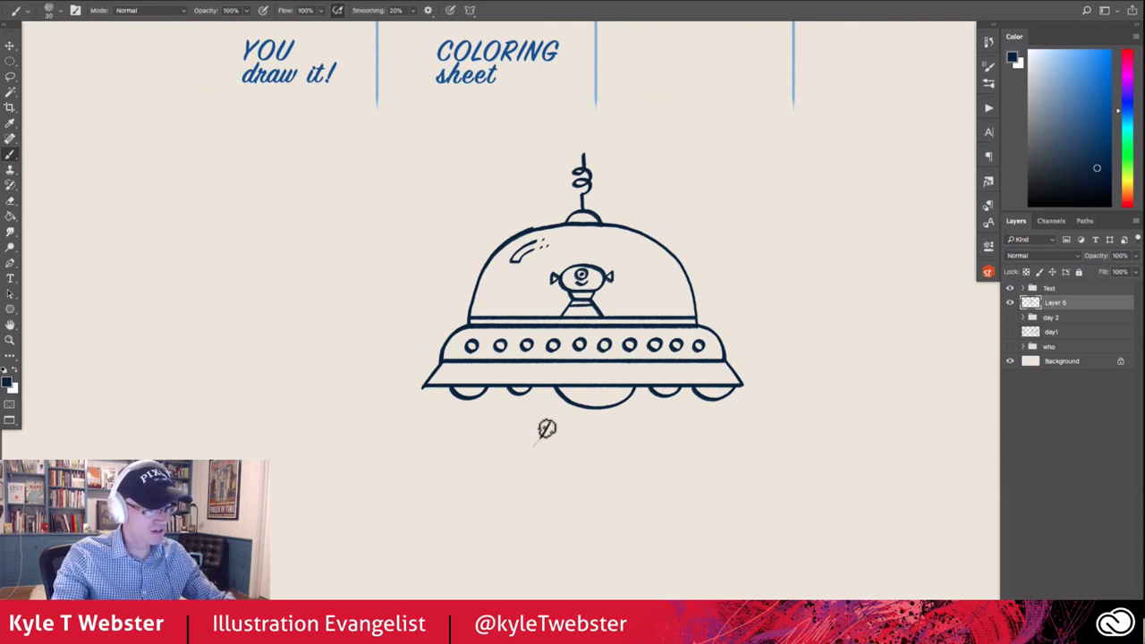
left_click_drag(548, 424, 342, 489)
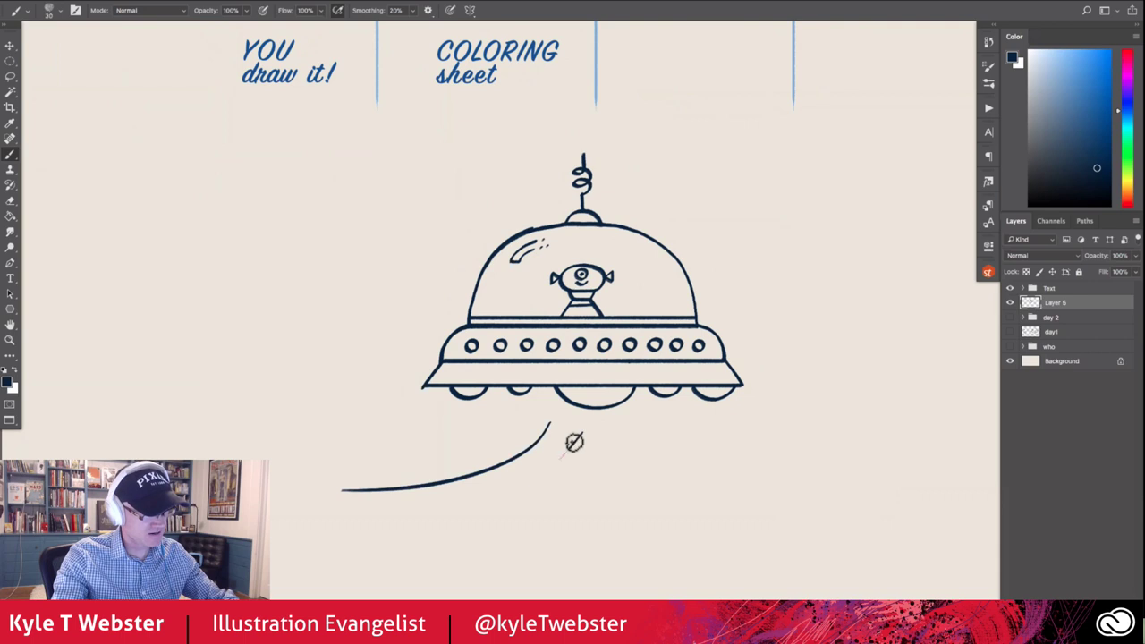
left_click_drag(581, 433, 426, 508)
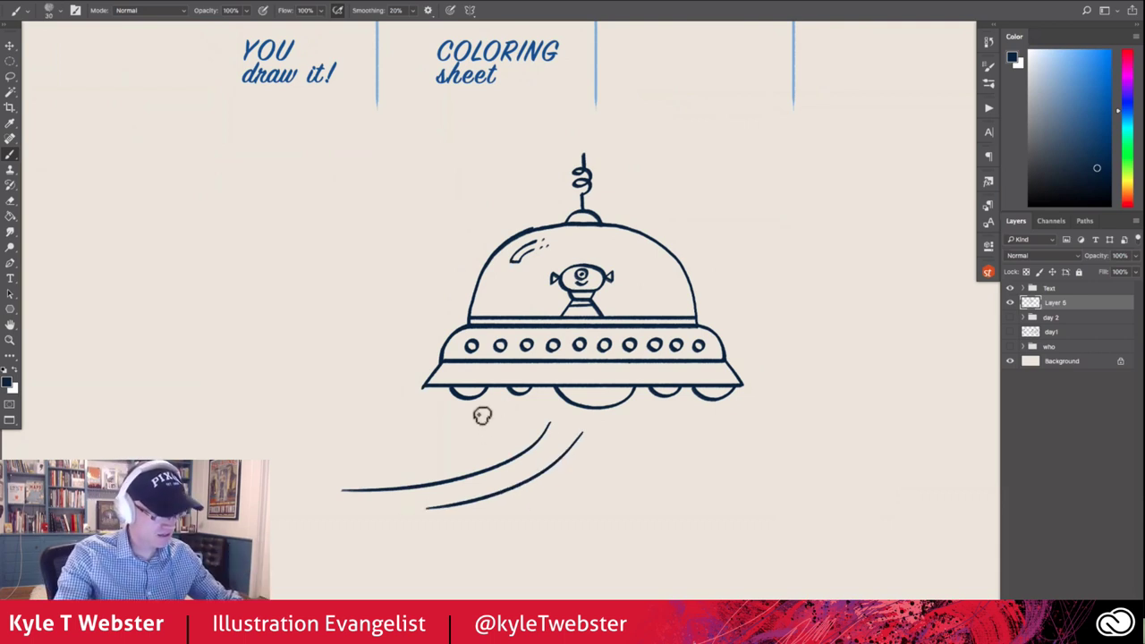
left_click_drag(482, 414, 388, 462)
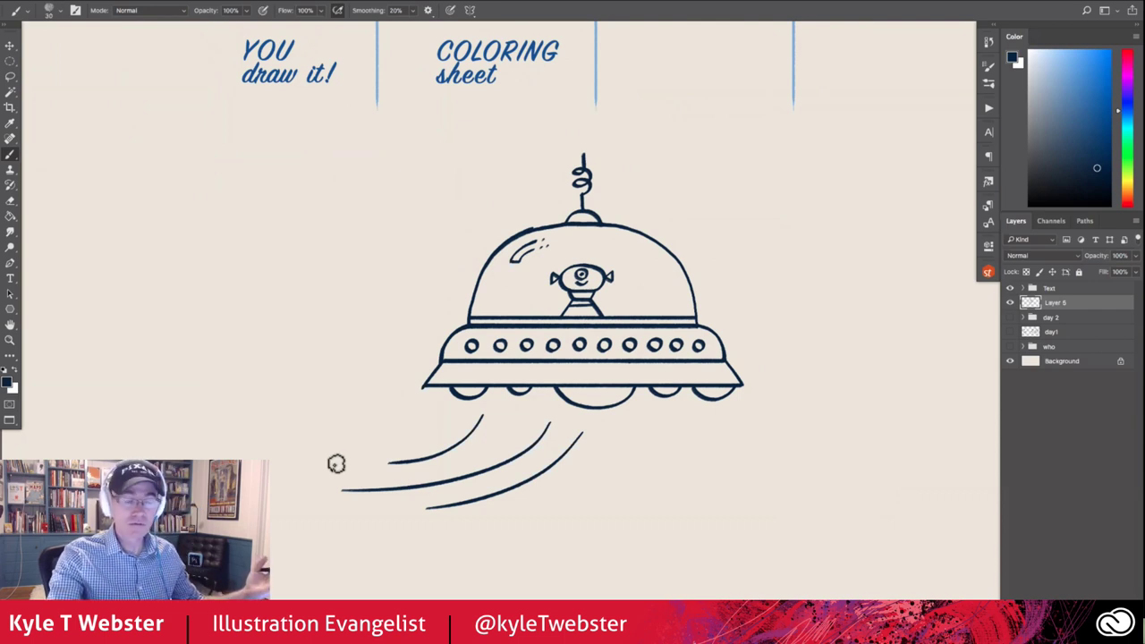
key("ctrl+z")
key("ctrl+z")
key("ctrl+z")
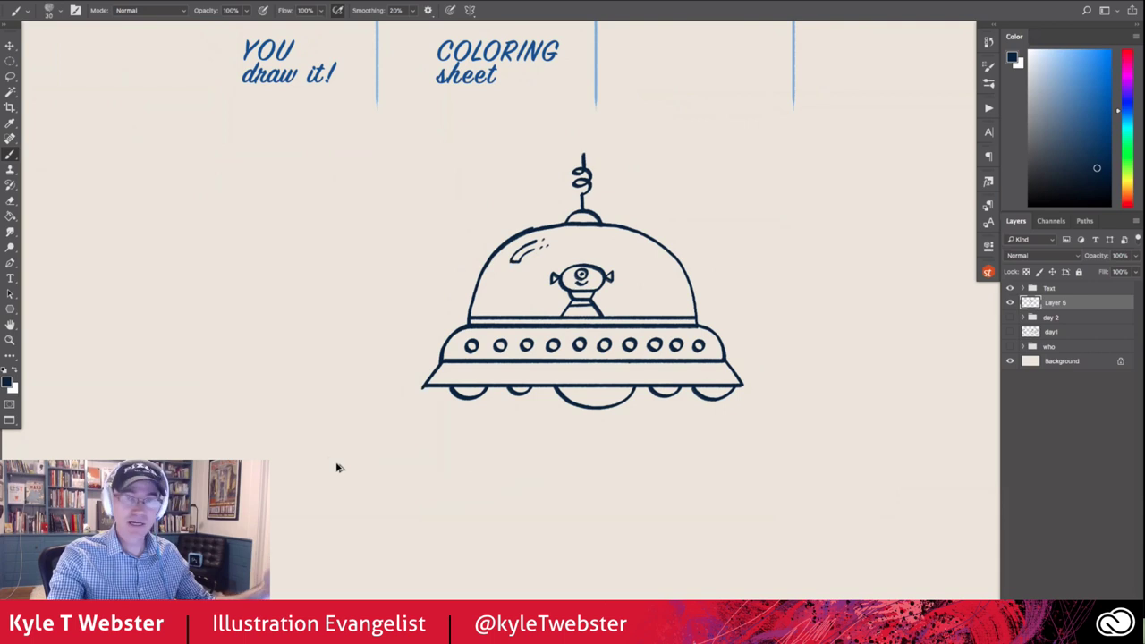
Draw two curved speed lines trailing to the left of the flying saucer
mouse_move(442, 283)
left_mouse_down()
mouse_move(327, 217)
mouse_move(323, 196)
mouse_move(409, 299)
left_mouse_up()
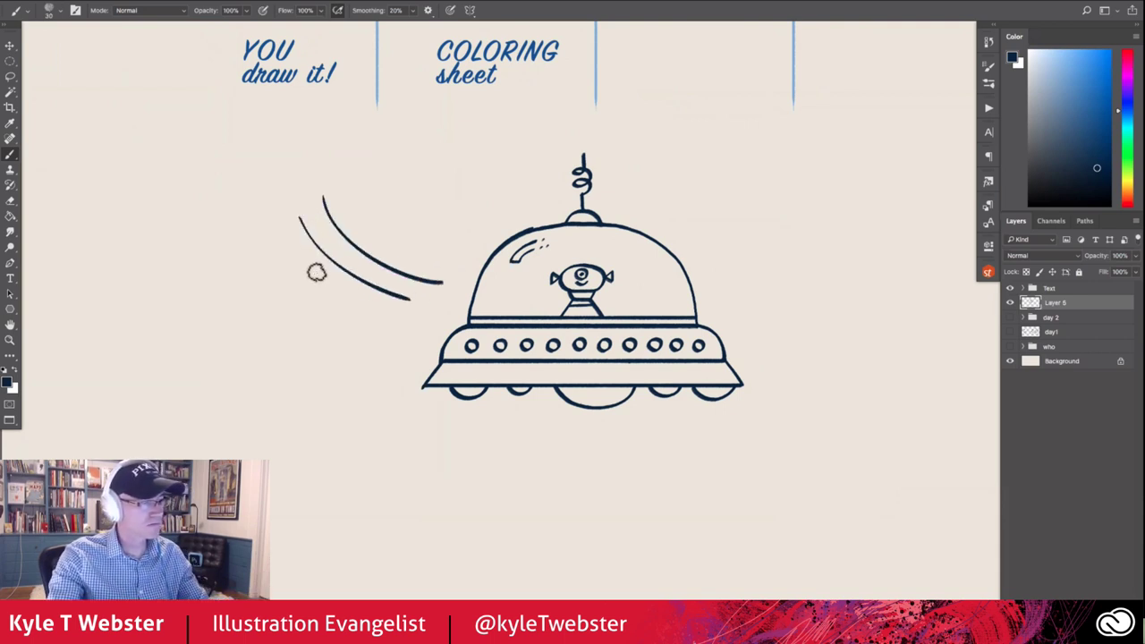
left_click_drag(316, 270, 388, 311)
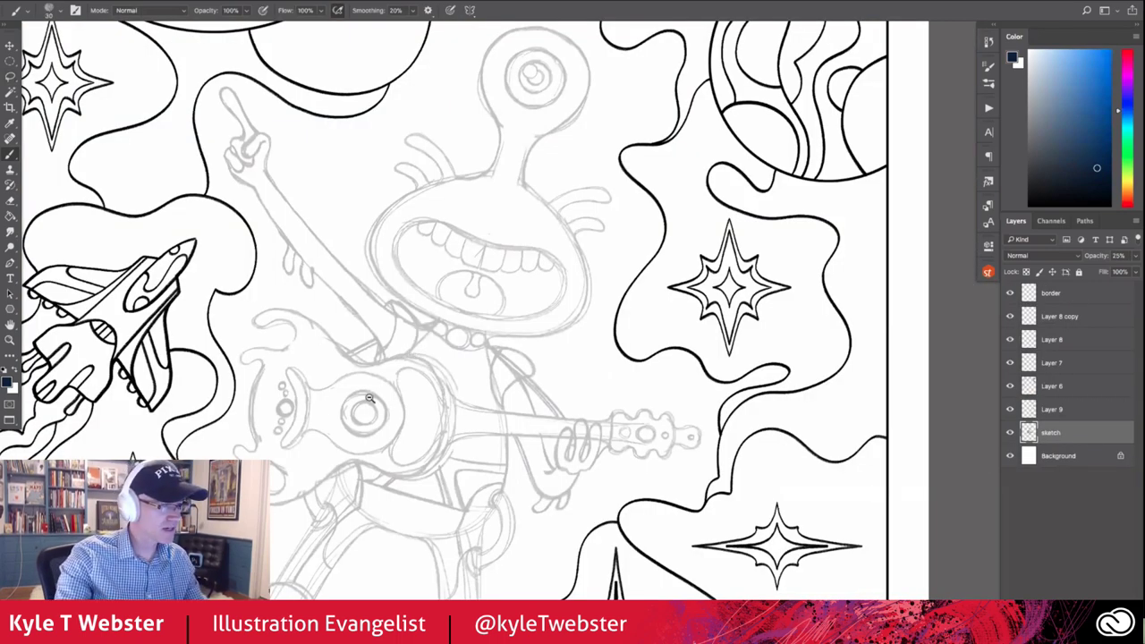
Scroll down and left to bring the whole space coloring page into view
scroll(369, 398, "down", 1)
scroll(461, 361, "down", 2)
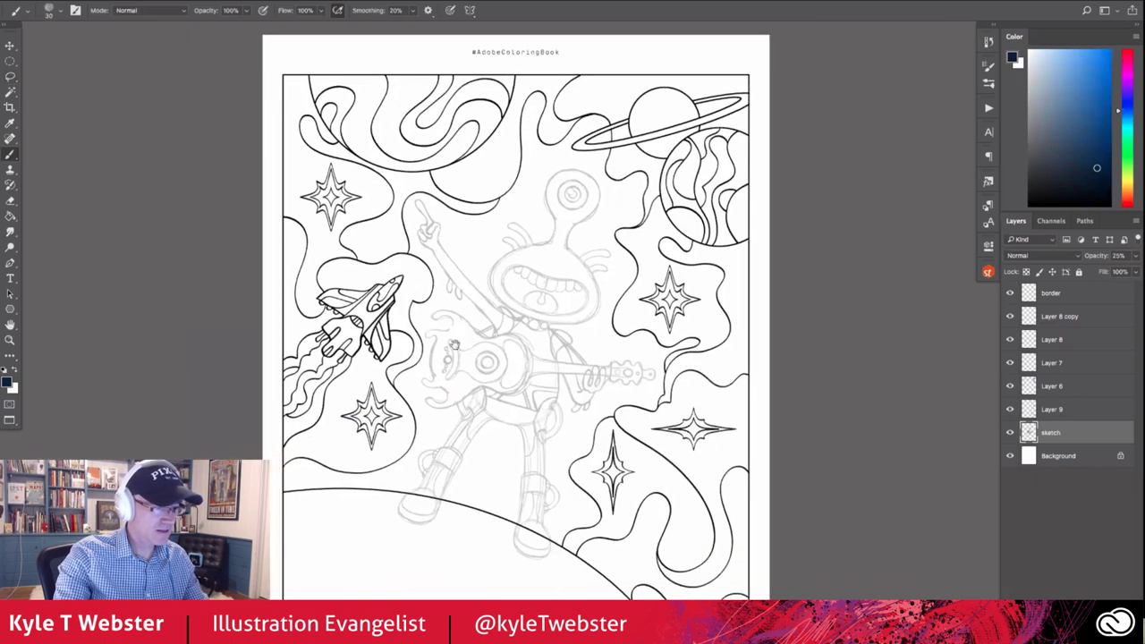
scroll(454, 344, "down", 1)
scroll(454, 344, "left", 1)
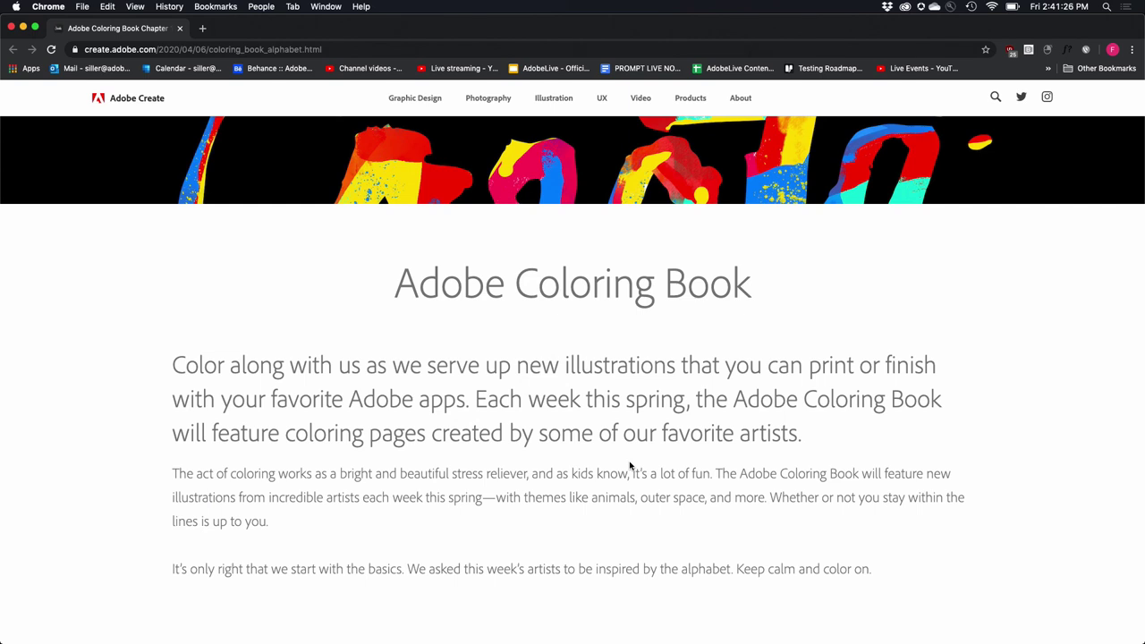
scroll(546, 367, "down", 2)
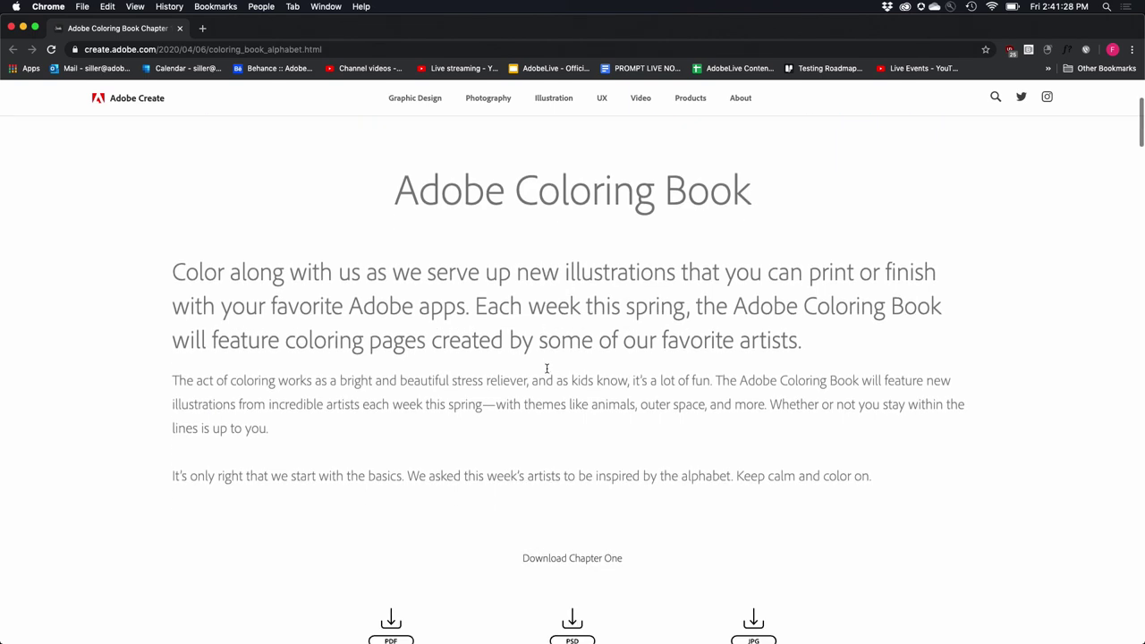
scroll(547, 368, "down", 1)
scroll(547, 370, "down", 1)
scroll(547, 372, "down", 1)
scroll(547, 372, "down", 1)
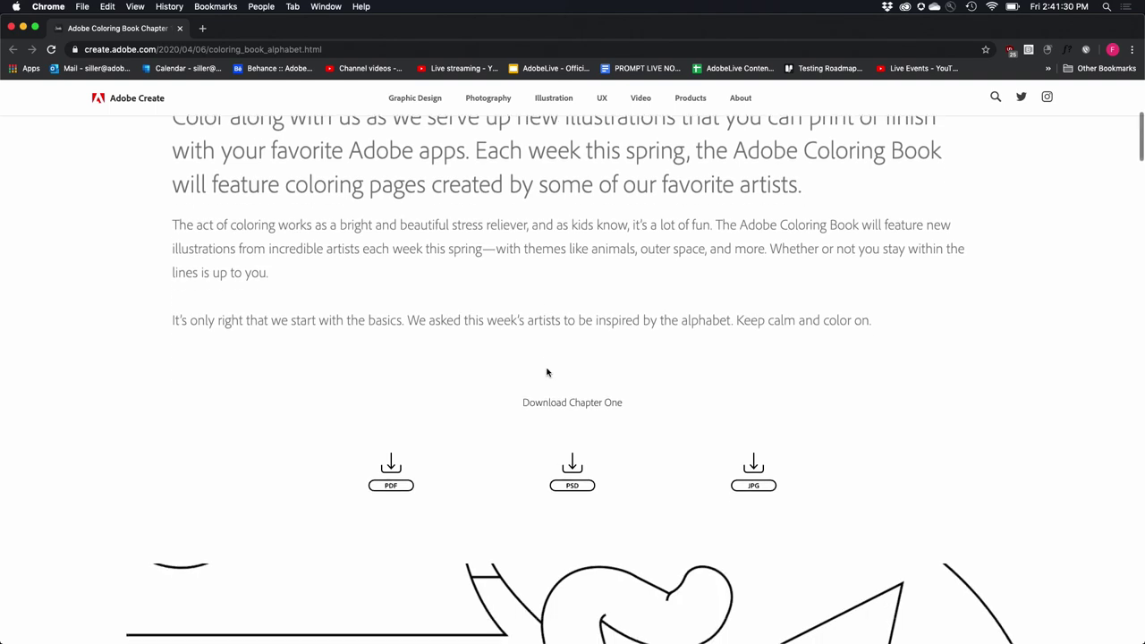
scroll(546, 372, "down", 1)
scroll(546, 372, "down", 1)
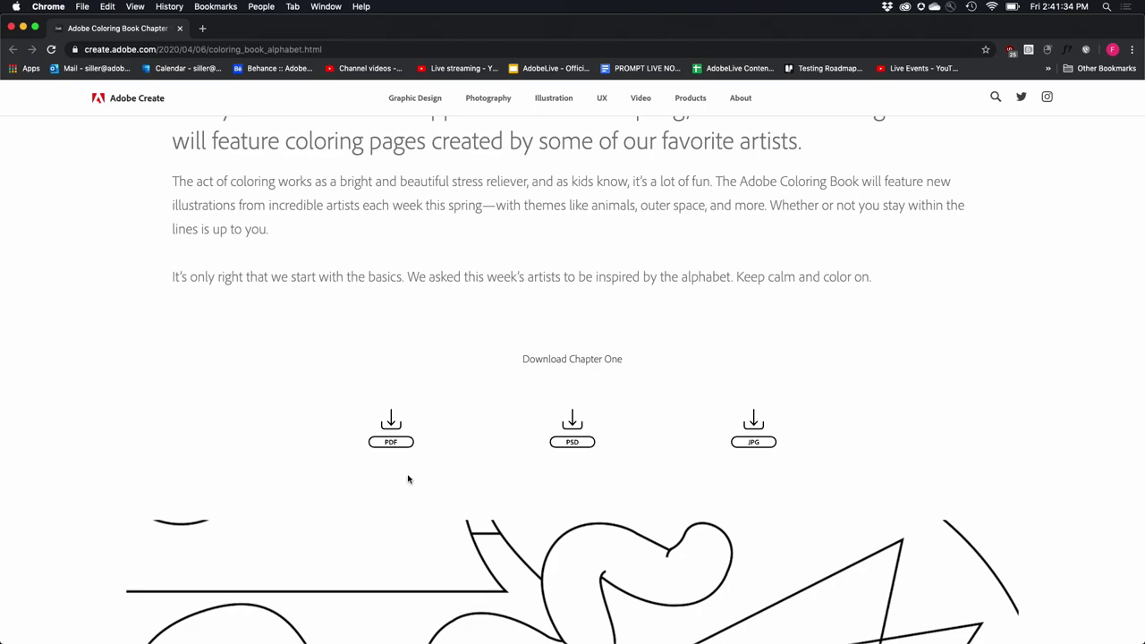
scroll(510, 495, "down", 1)
scroll(511, 495, "down", 3)
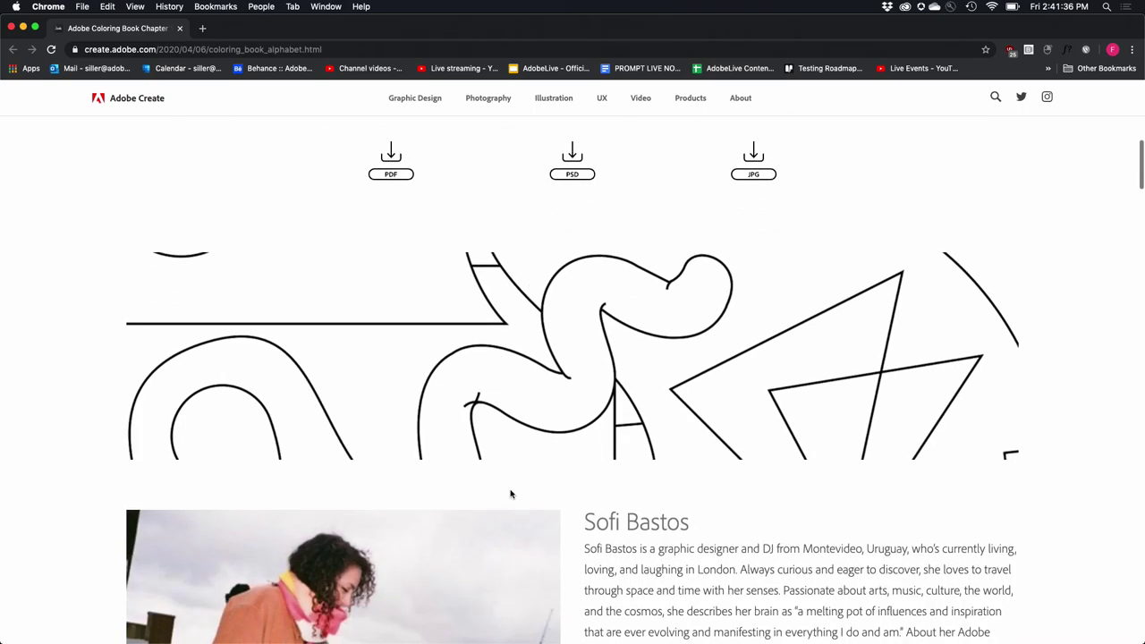
scroll(511, 494, "down", 3)
scroll(511, 495, "down", 3)
scroll(510, 495, "down", 3)
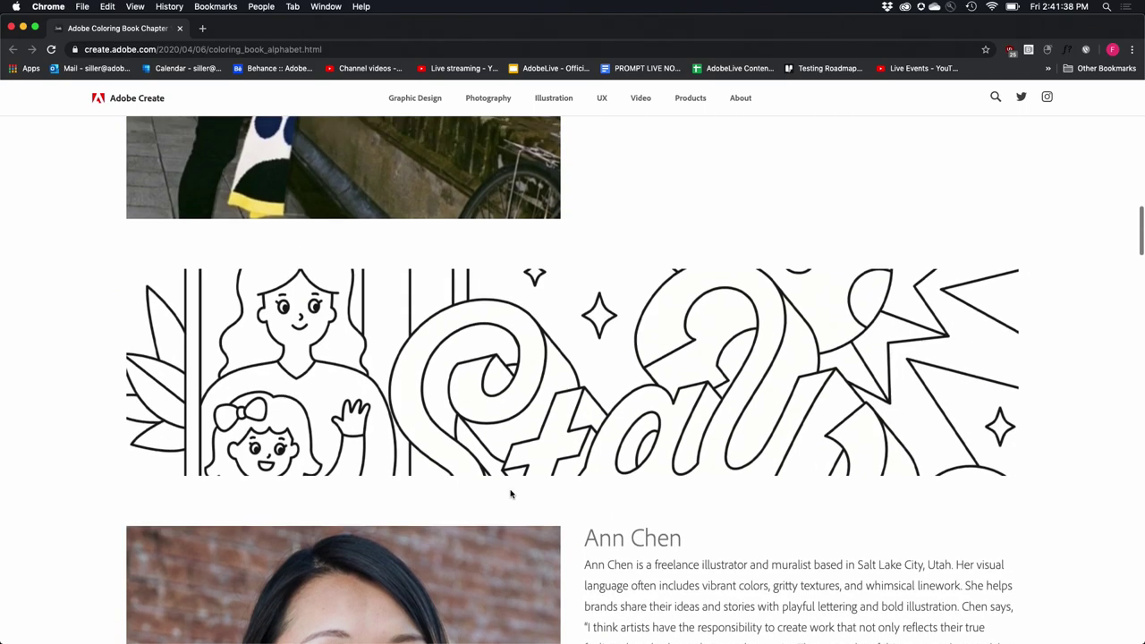
scroll(511, 494, "up", 15)
scroll(511, 491, "down", 1)
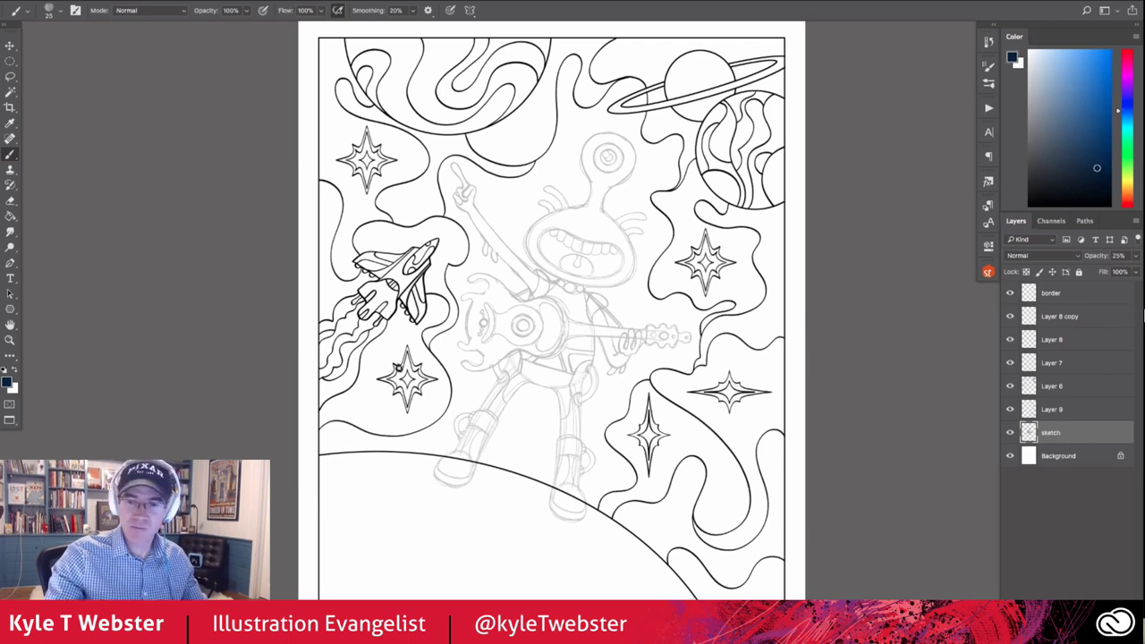
Reset the ink colour to default black and zoom in on the alien's head and raised hand
left_click(5, 372)
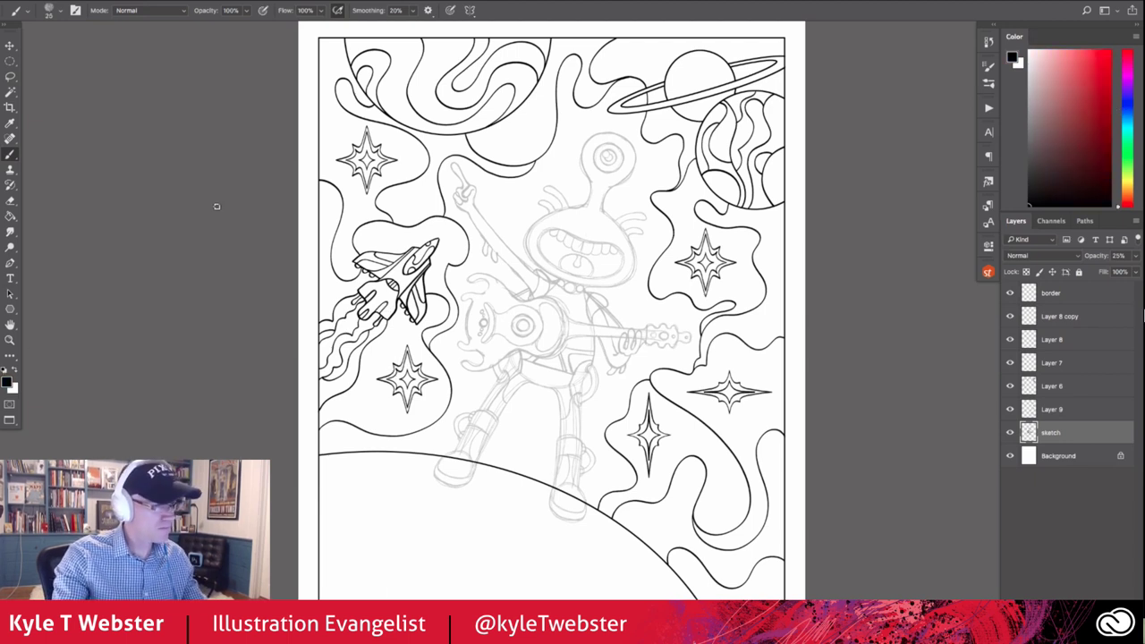
scroll(524, 268, "up", 2)
scroll(524, 269, "left", 2)
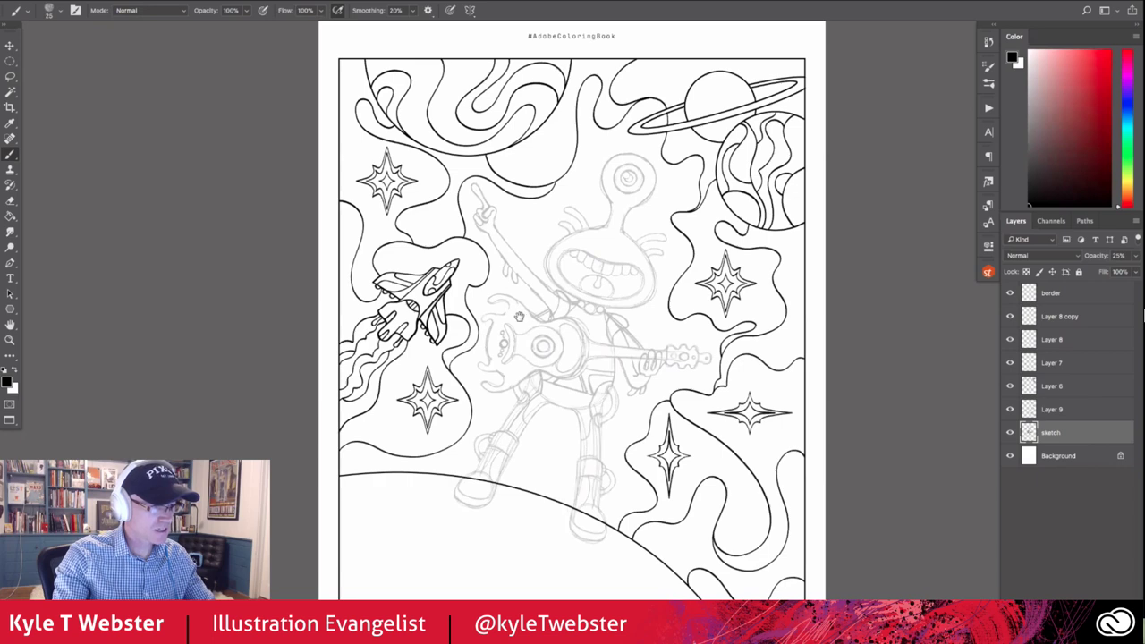
scroll(519, 317, "up", 3)
scroll(501, 336, "down", 1)
scroll(501, 335, "right", 1)
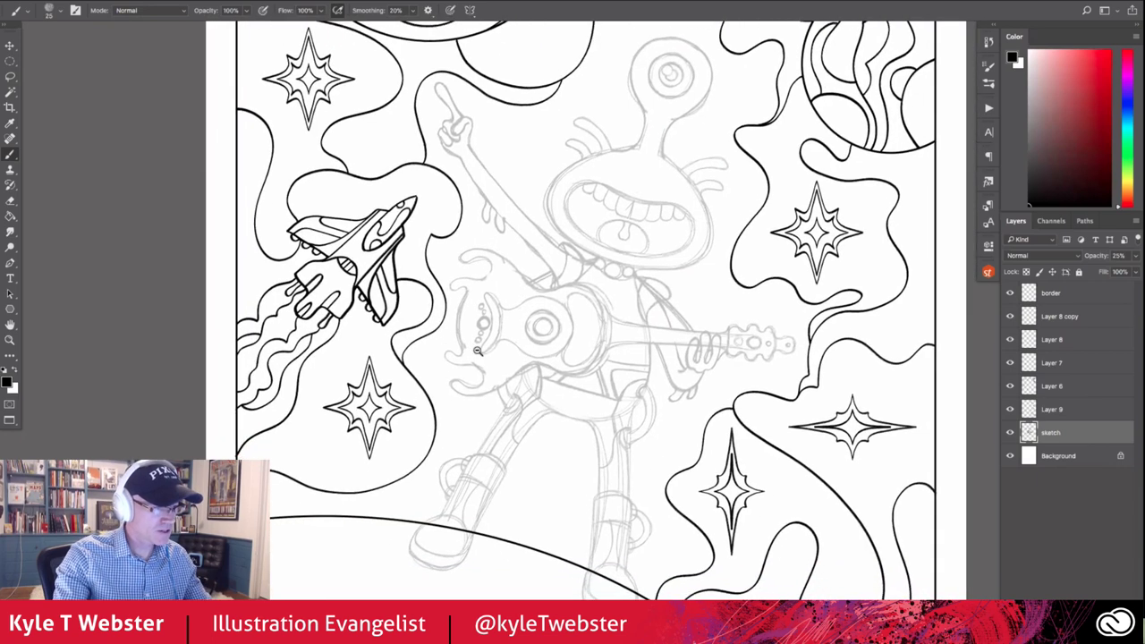
scroll(462, 354, "down", 2)
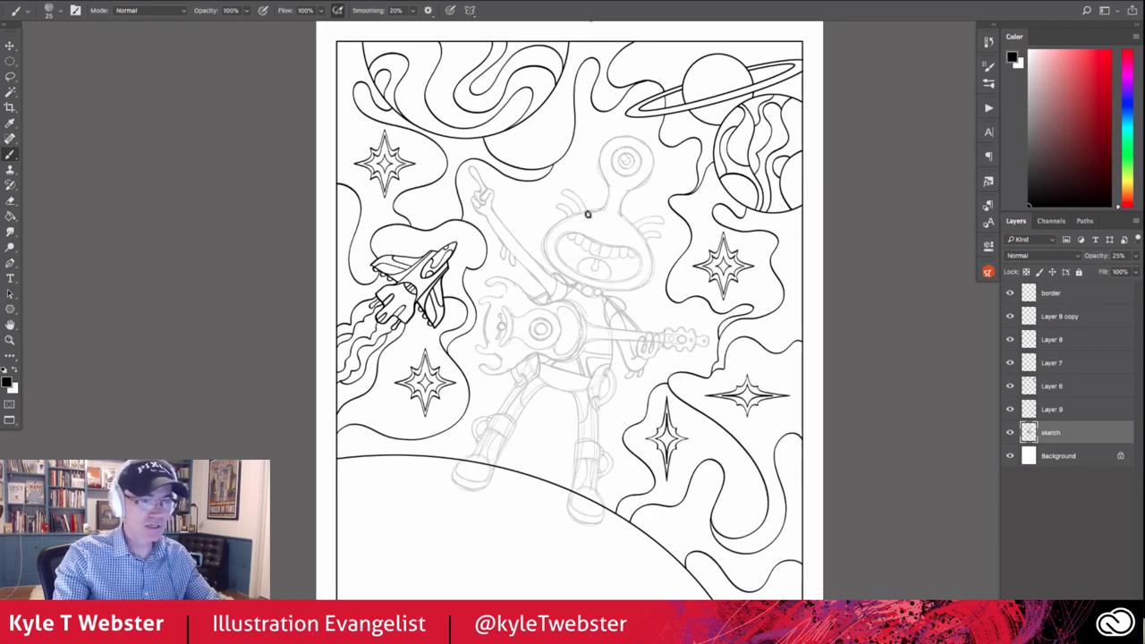
left_click(612, 190, "ctrl")
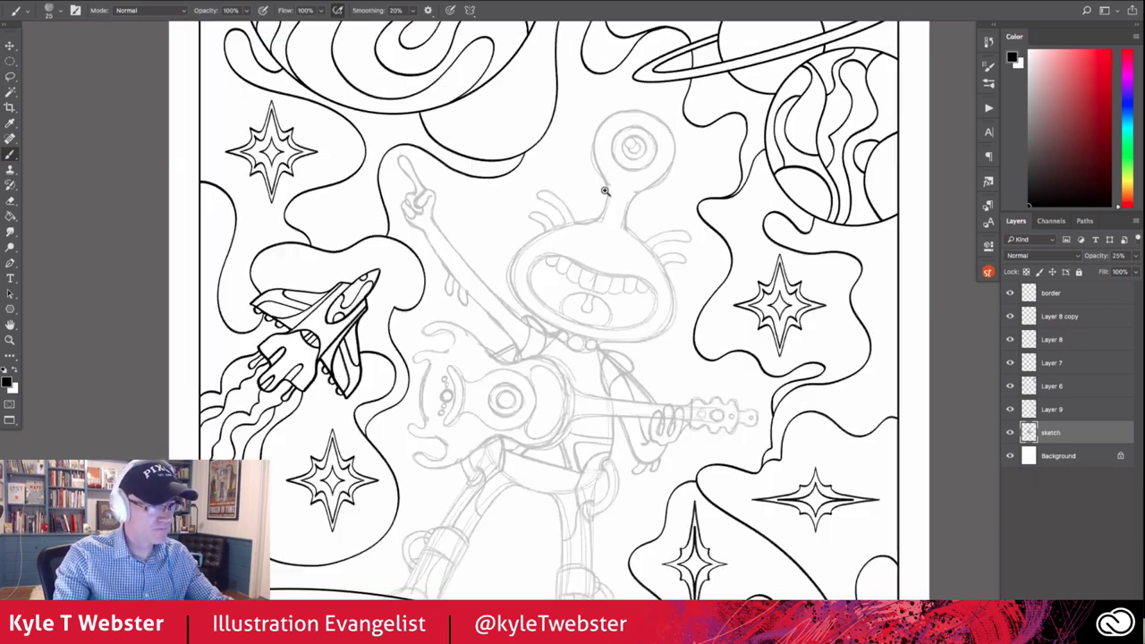
left_click(586, 199, "ctrl")
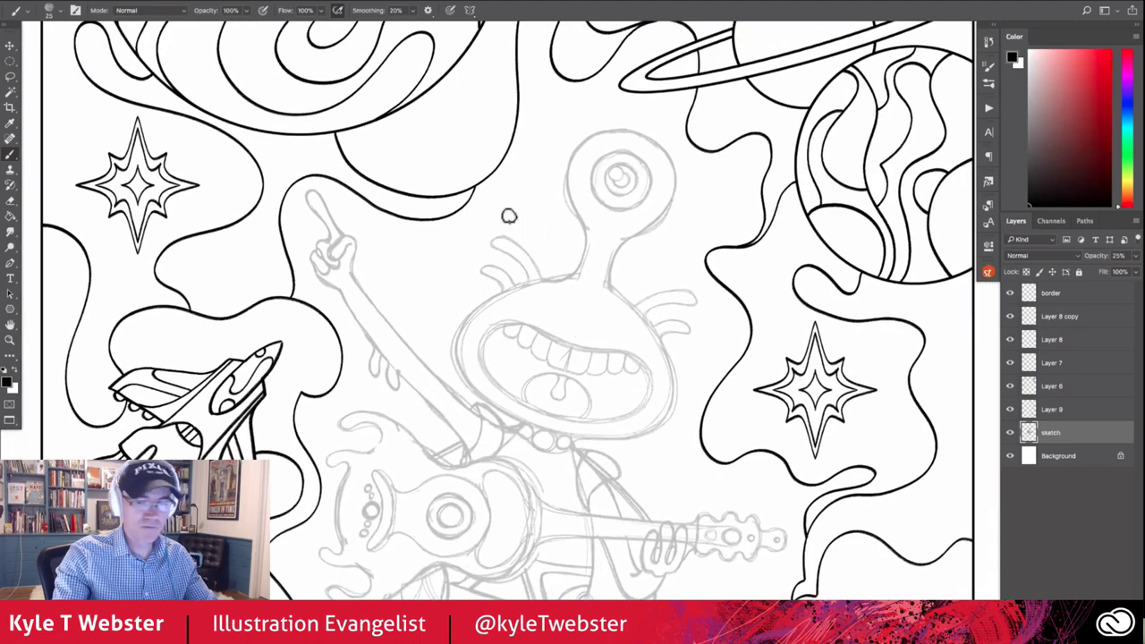
Rotate the canvas view about -15° and add a new Layer 10 for inking the alien
key("r")
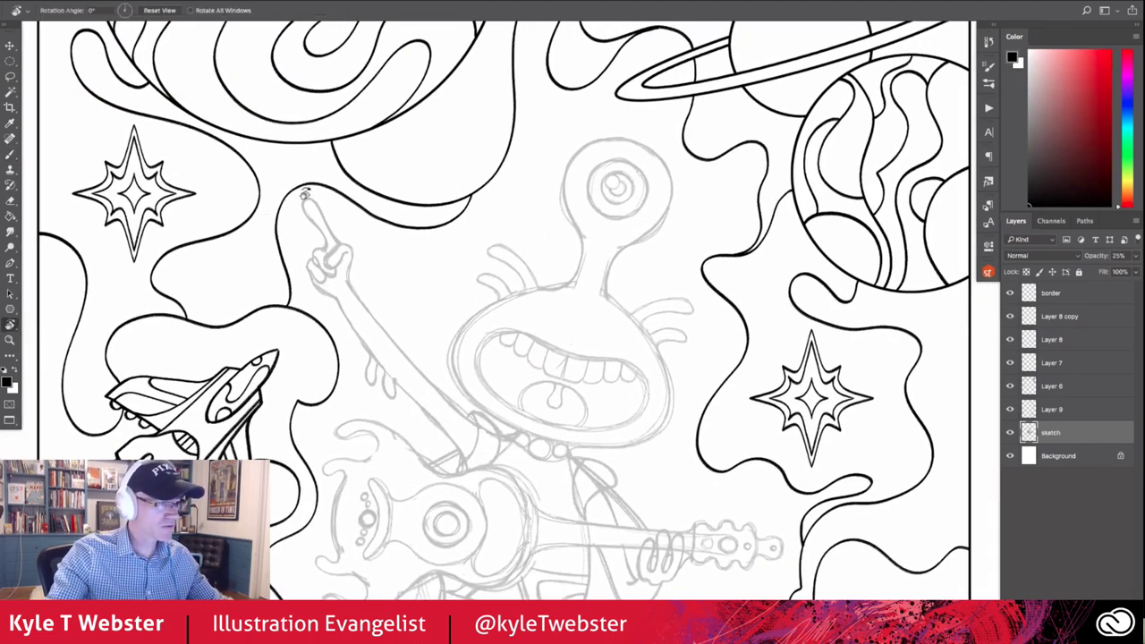
left_click_drag(301, 192, 462, 534)
left_click_drag(312, 248, 374, 280)
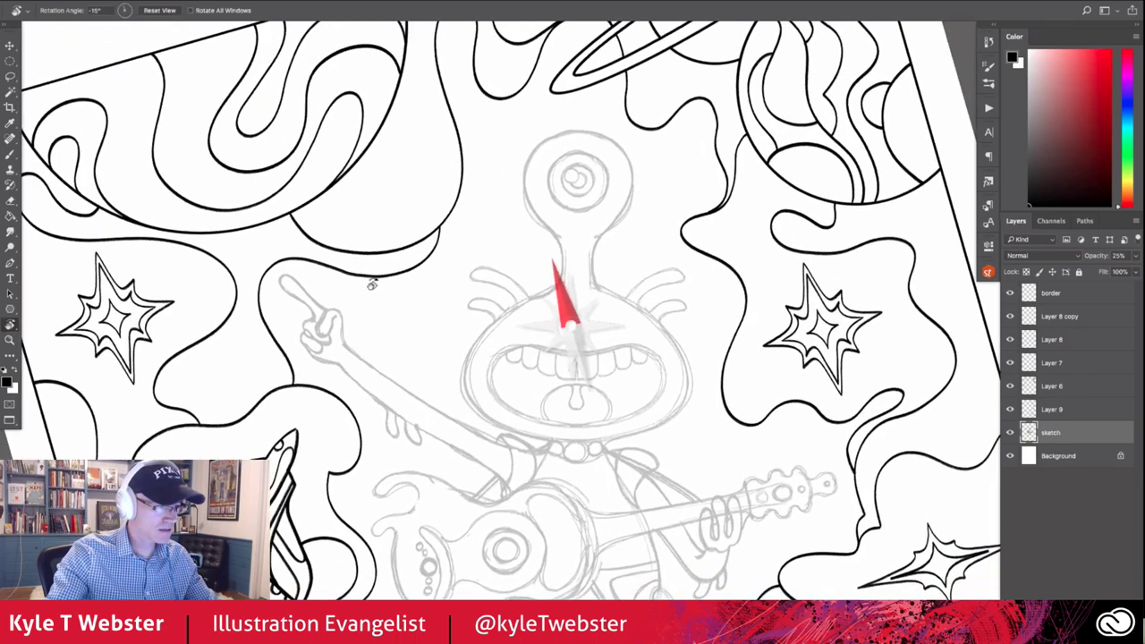
left_click_drag(374, 280, 373, 215)
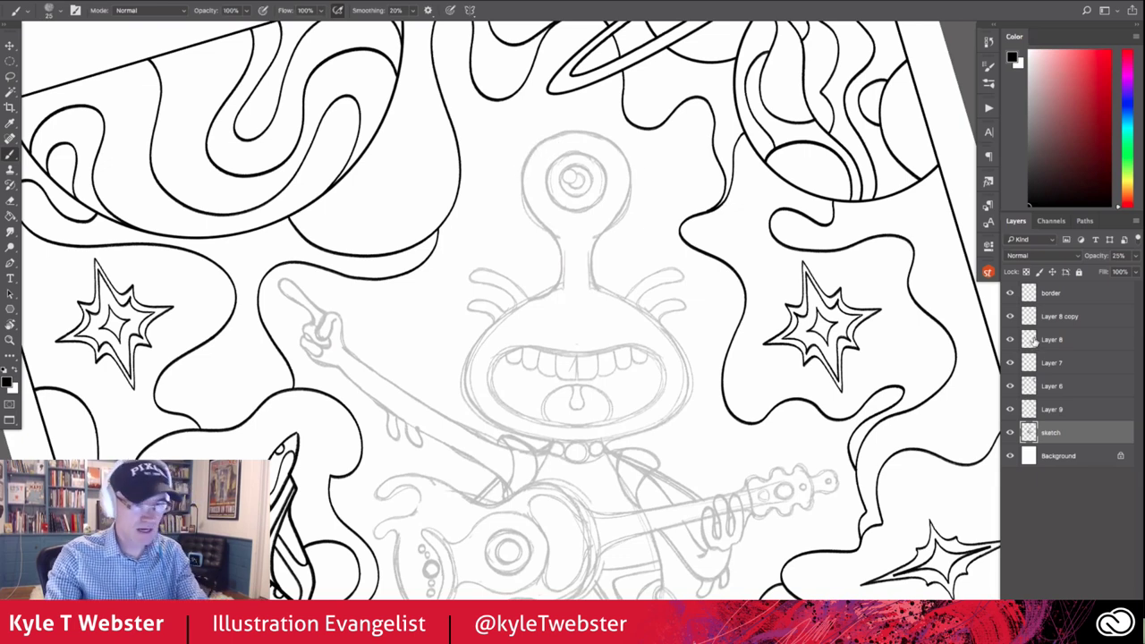
key("ctrl+shift+alt+n")
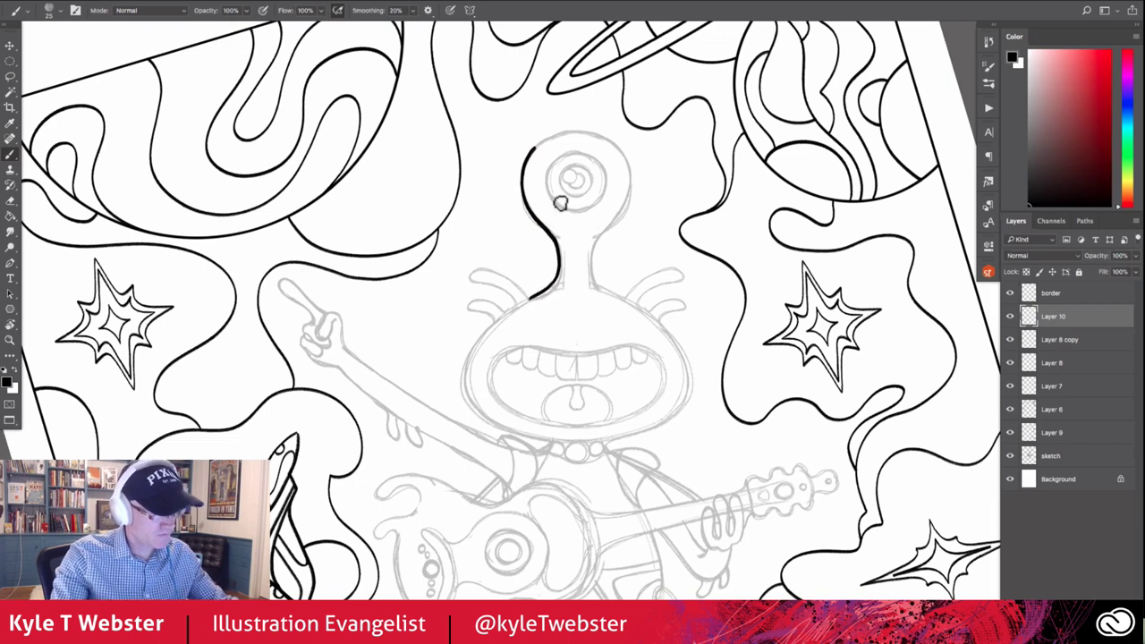
Ink the eye-stalk, left curly antenna, both head sides, the eye top and a bead below
mouse_move(528, 297)
left_mouse_down()
mouse_move(498, 268)
mouse_move(473, 268)
mouse_move(474, 283)
mouse_move(511, 301)
mouse_move(471, 303)
left_mouse_up()
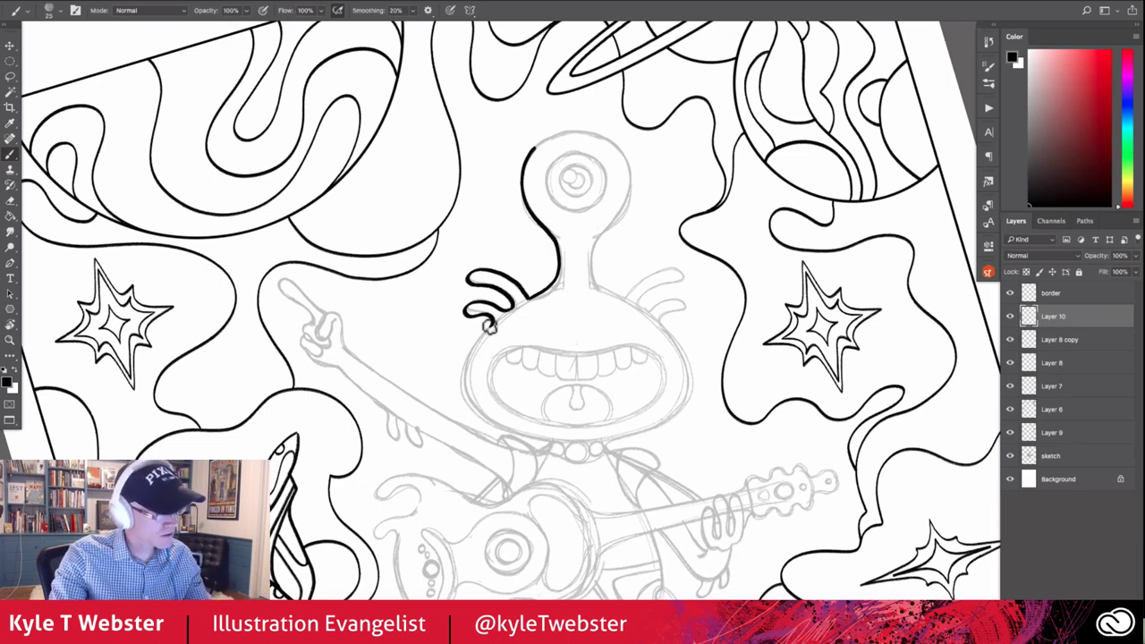
mouse_move(490, 325)
left_mouse_down()
mouse_move(464, 361)
mouse_move(473, 409)
mouse_move(492, 427)
left_mouse_up()
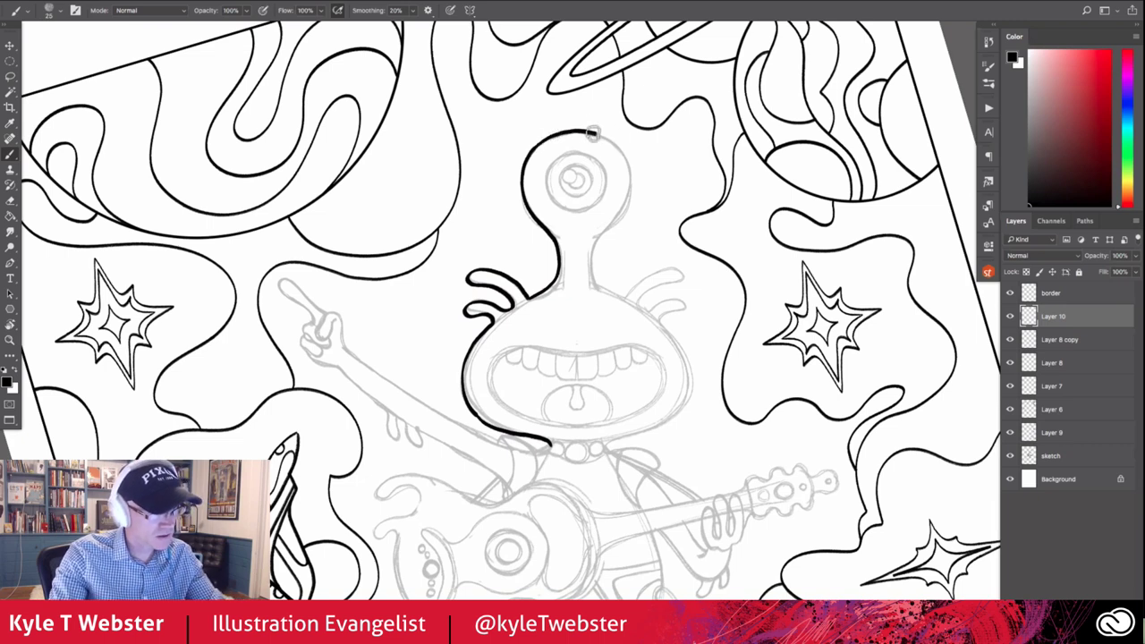
mouse_move(597, 134)
left_mouse_down()
mouse_move(615, 145)
mouse_move(626, 209)
mouse_move(598, 236)
left_mouse_up()
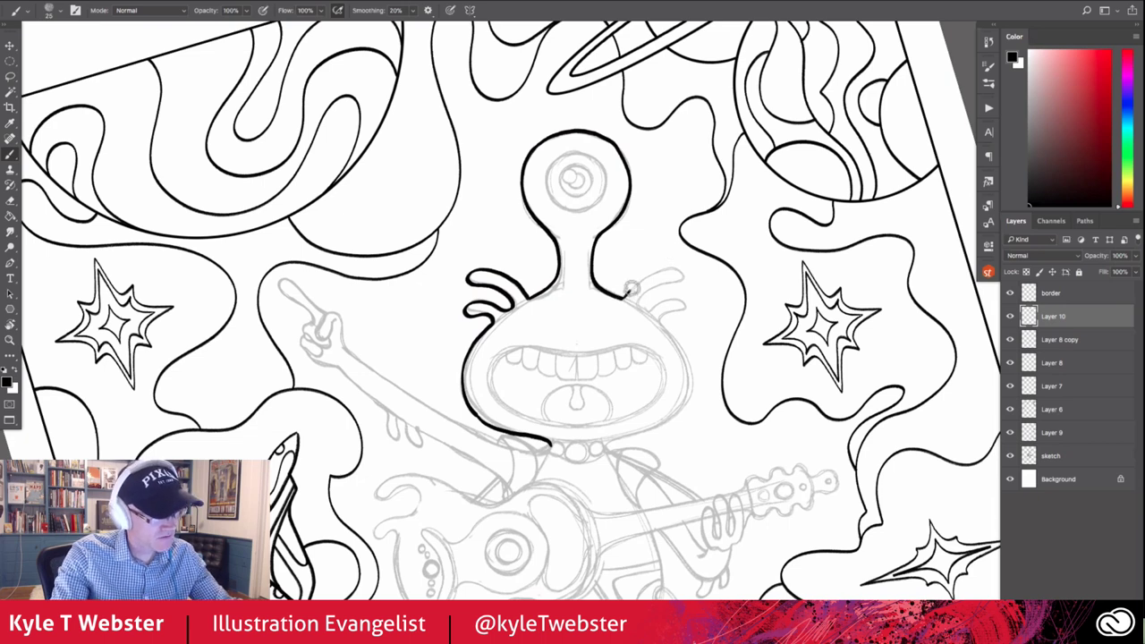
mouse_move(631, 288)
left_mouse_down()
mouse_move(651, 273)
mouse_move(657, 287)
mouse_move(643, 302)
left_mouse_up()
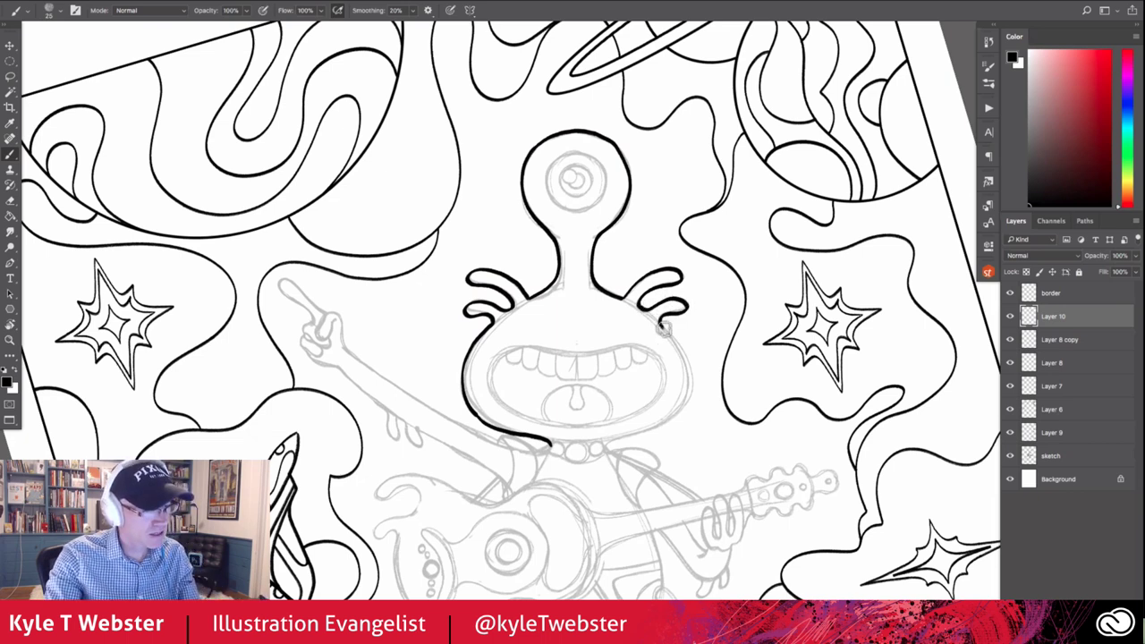
mouse_move(682, 362)
left_mouse_down()
mouse_move(669, 417)
mouse_move(646, 432)
mouse_move(591, 438)
left_mouse_up()
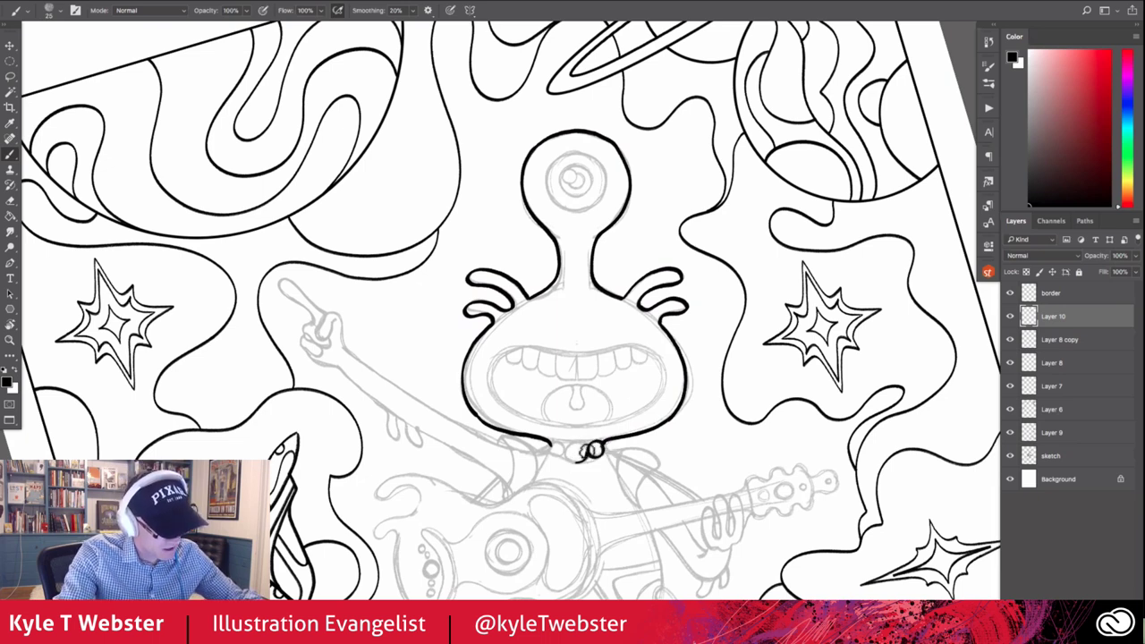
left_click_drag(577, 440, 565, 458)
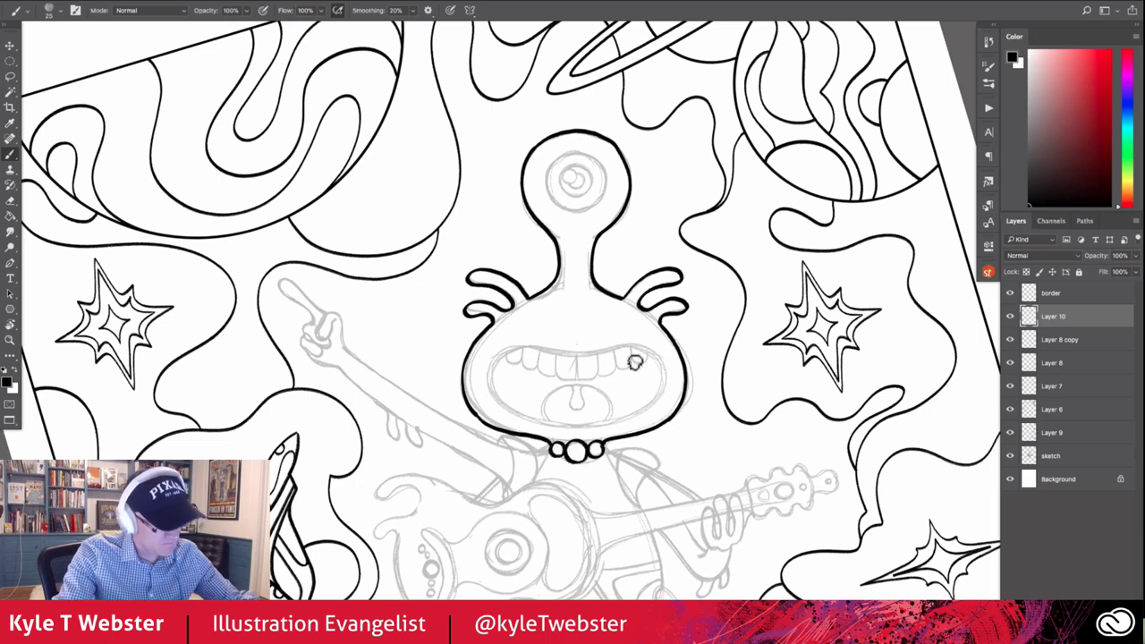
left_click_drag(488, 376, 498, 348)
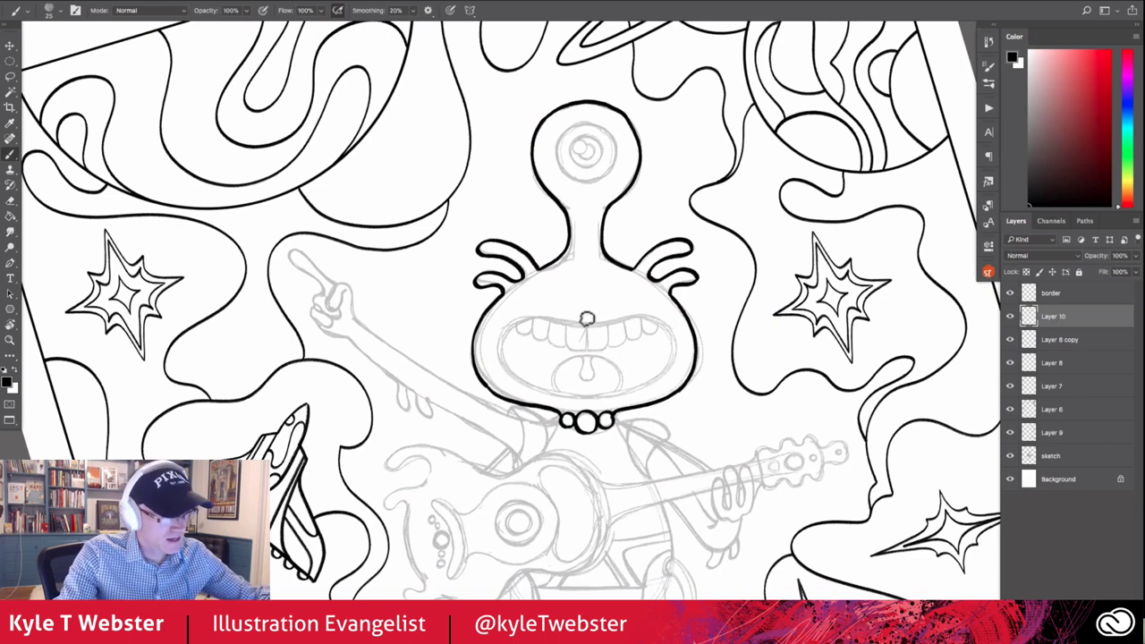
Ink the mouth's top edge and a tooth, then the eye's top-left edge and iris ring
mouse_move(633, 314)
left_mouse_down()
mouse_move(517, 320)
mouse_move(491, 349)
mouse_move(494, 376)
mouse_move(535, 394)
mouse_move(630, 390)
mouse_move(673, 363)
mouse_move(664, 328)
left_mouse_up()
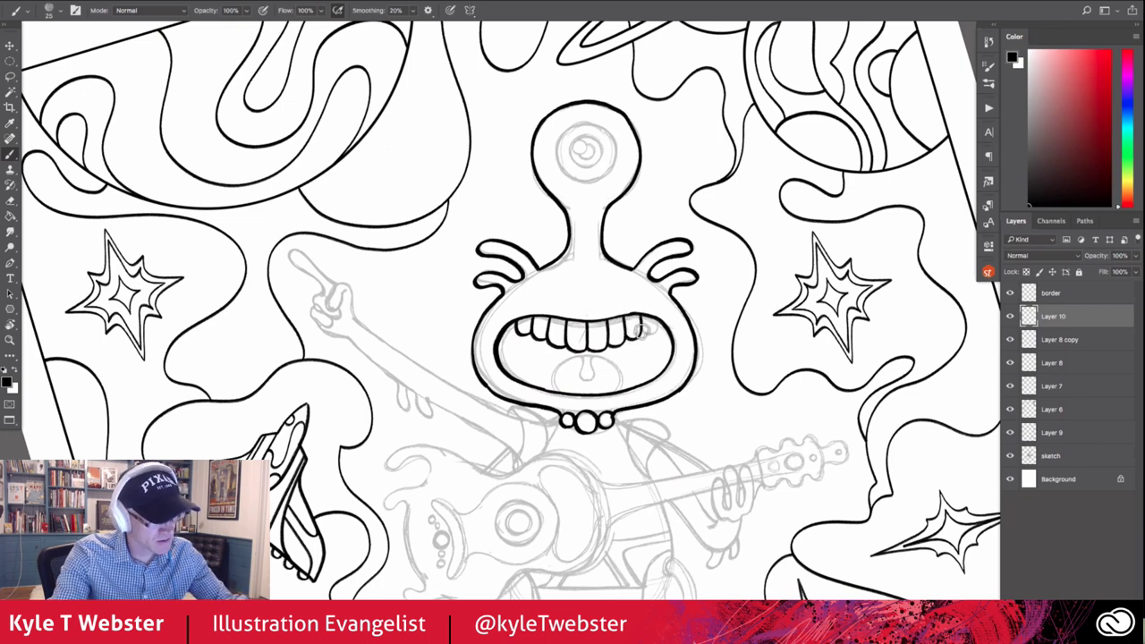
left_click_drag(642, 329, 655, 332)
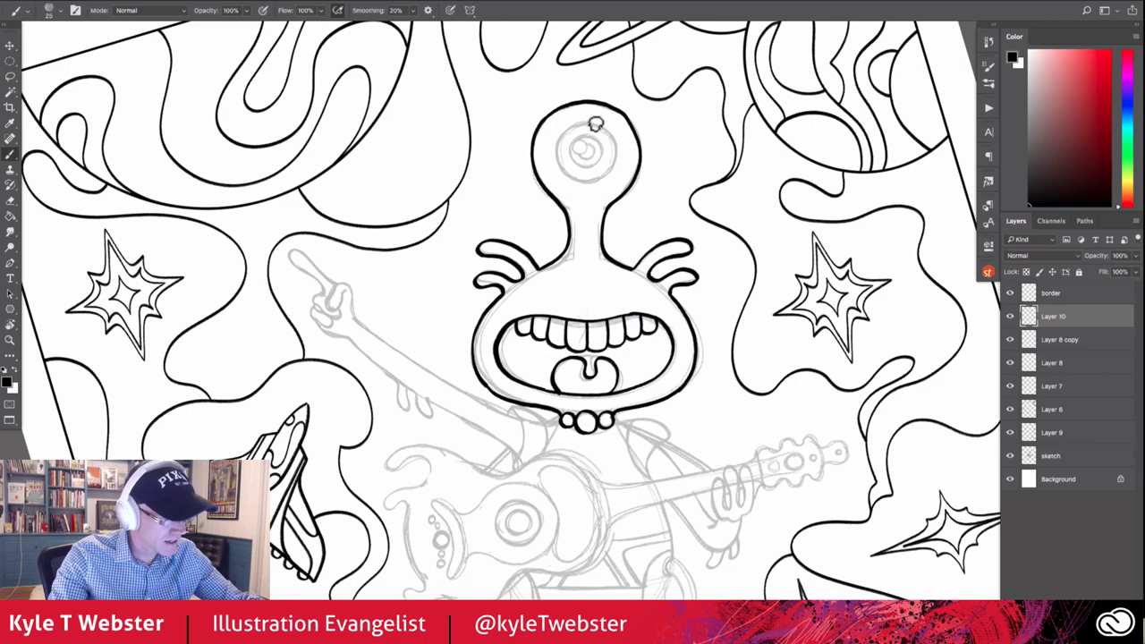
mouse_move(583, 123)
left_mouse_down()
mouse_move(556, 146)
mouse_move(586, 183)
mouse_move(604, 176)
mouse_move(613, 141)
left_mouse_up()
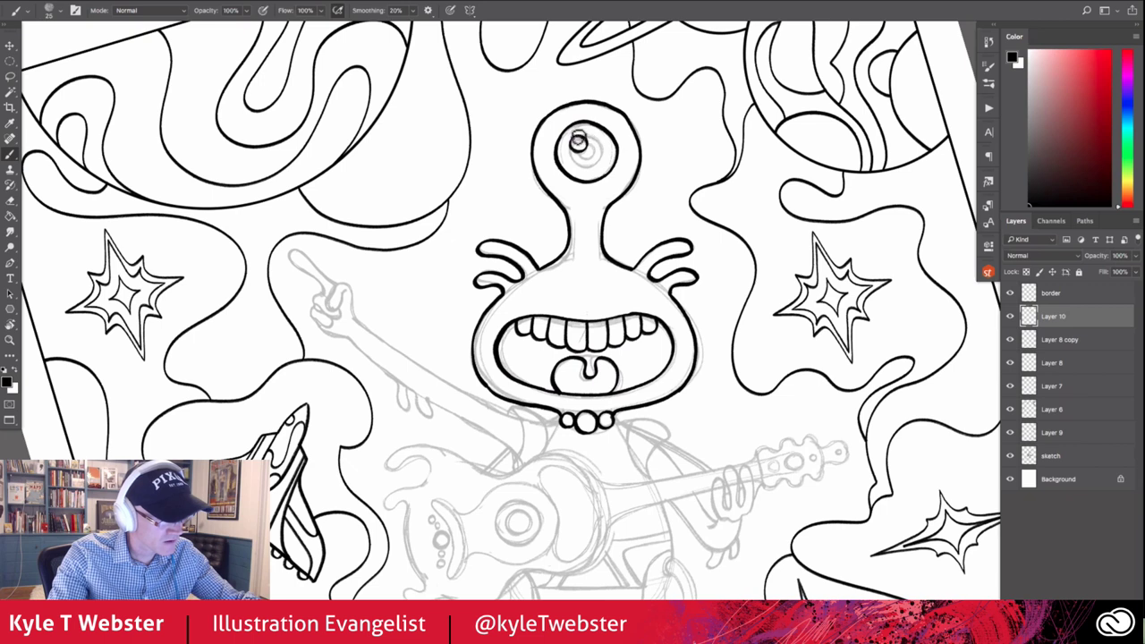
scroll(597, 142, "up", 1)
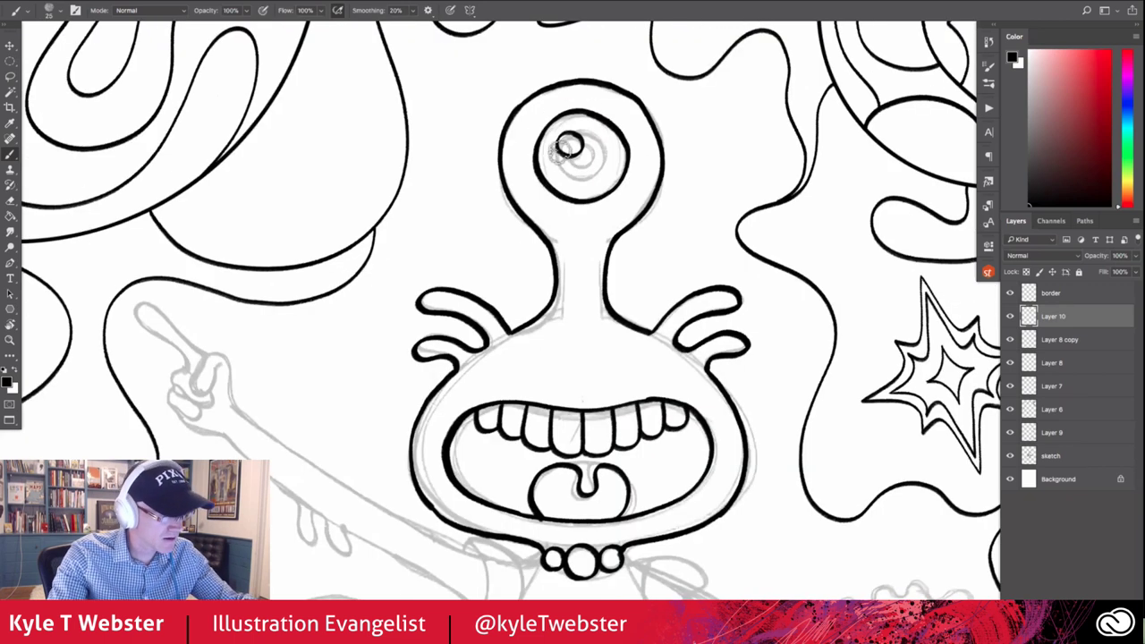
mouse_move(558, 156)
left_mouse_down()
mouse_move(562, 178)
mouse_move(583, 189)
mouse_move(608, 174)
mouse_move(579, 136)
mouse_move(592, 166)
mouse_move(573, 163)
mouse_move(581, 134)
left_mouse_up()
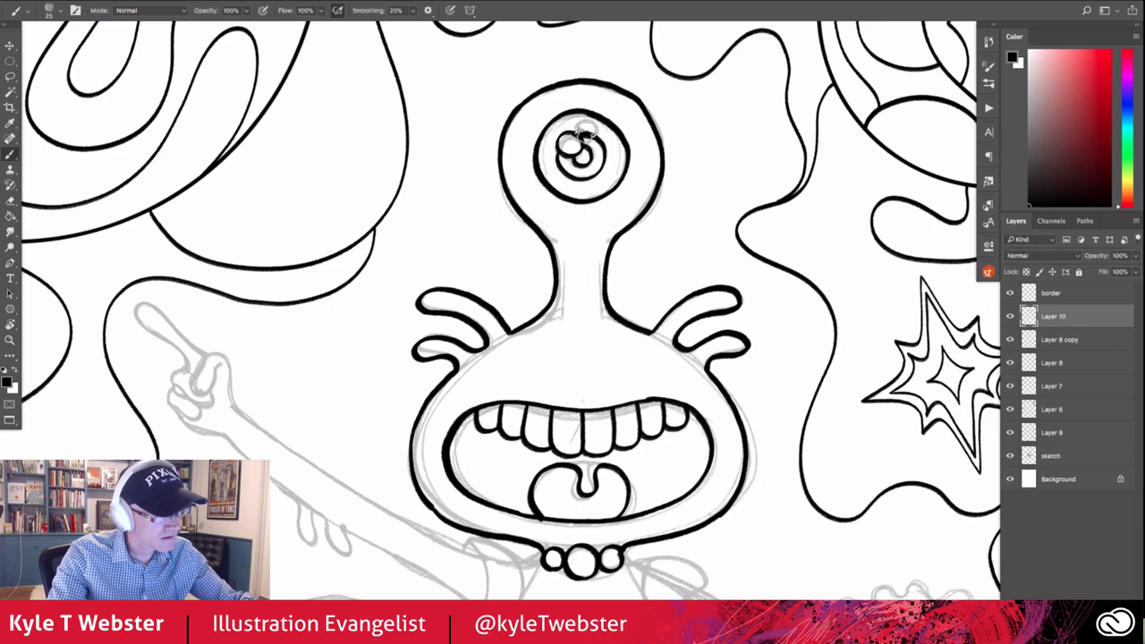
scroll(471, 393, "down", 2)
scroll(472, 394, "down", 3)
Ink the collar curve under the beads, its edge along the neck, and the raised arm's top
scroll(465, 340, "down", 2)
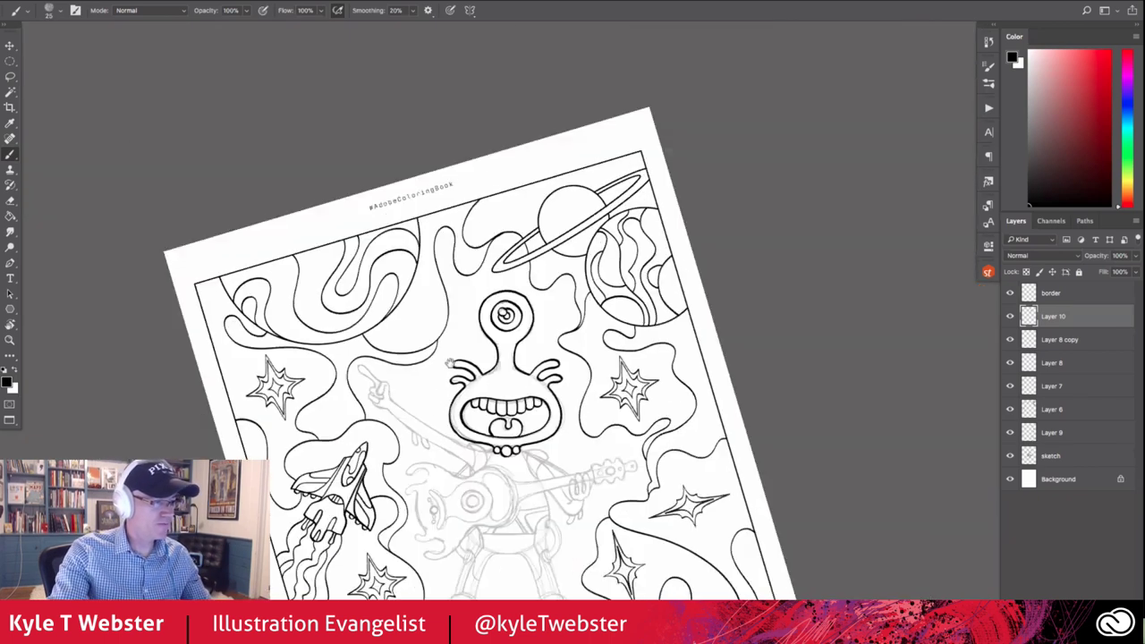
left_click_drag(457, 290, 487, 186)
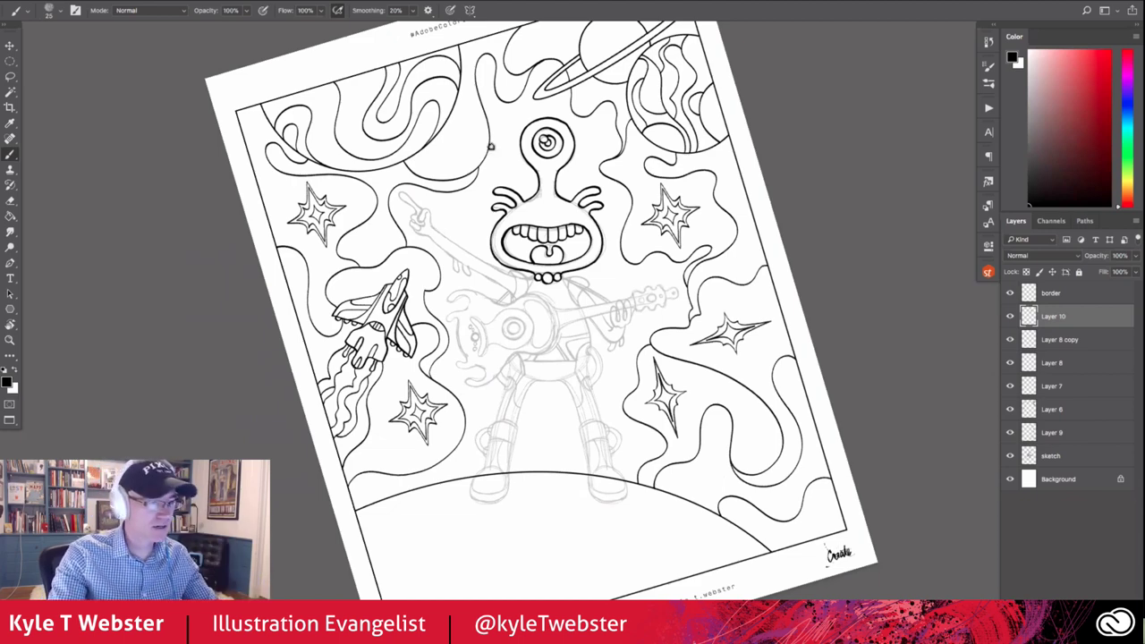
scroll(525, 284, "up", 1)
scroll(525, 284, "up", 1)
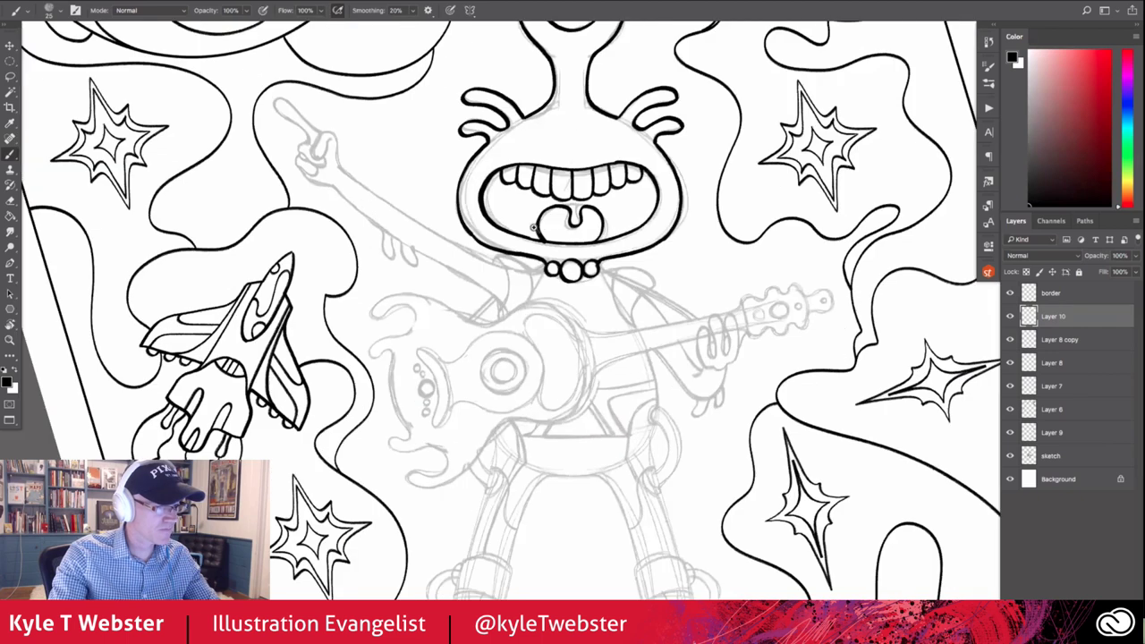
scroll(527, 282, "up", 1)
scroll(559, 264, "up", 1)
left_click_drag(551, 260, 633, 277)
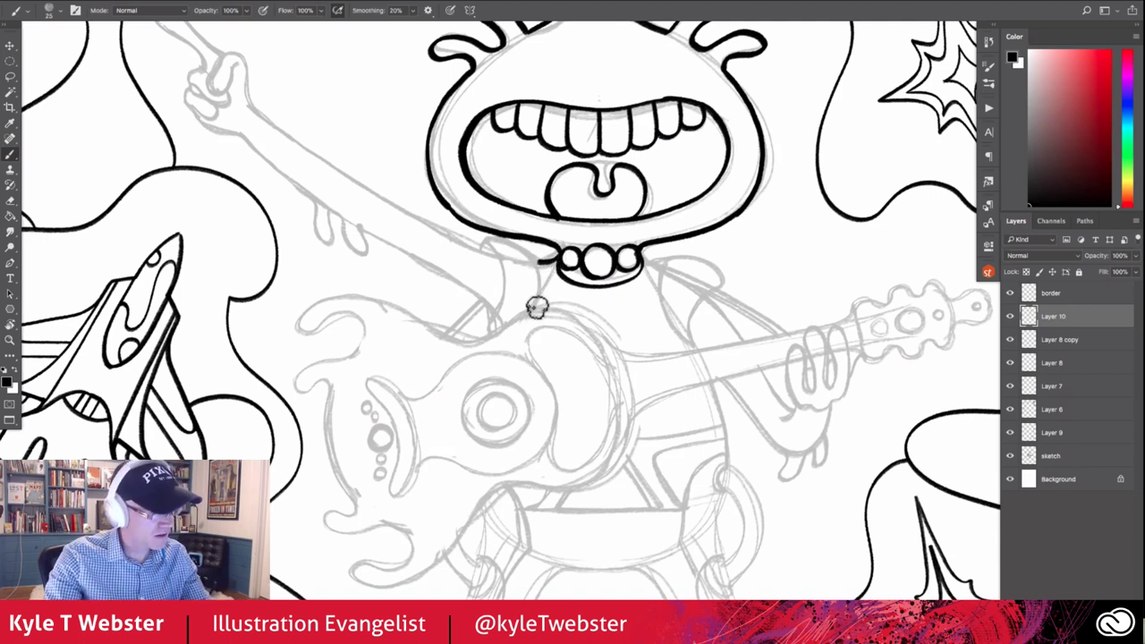
mouse_move(540, 298)
left_mouse_down()
mouse_move(489, 246)
mouse_move(505, 294)
mouse_move(479, 320)
mouse_move(572, 382)
left_mouse_up()
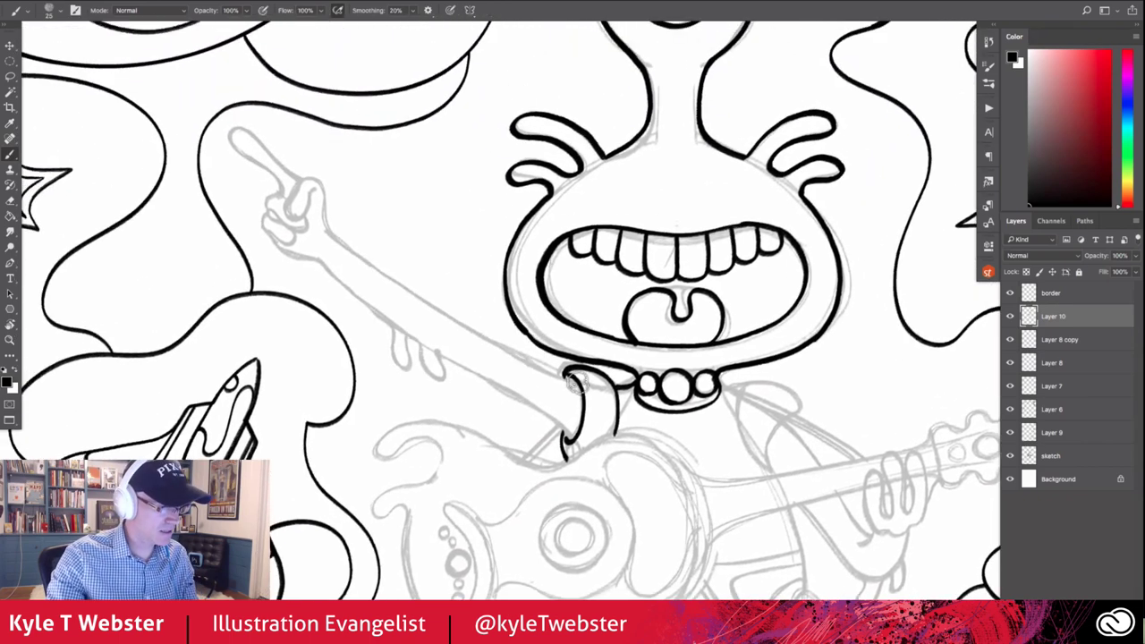
mouse_move(575, 382)
left_mouse_down()
mouse_move(355, 252)
mouse_move(328, 225)
mouse_move(315, 172)
mouse_move(284, 185)
mouse_move(284, 225)
mouse_move(302, 213)
mouse_move(303, 183)
mouse_move(229, 125)
mouse_move(239, 157)
mouse_move(284, 196)
mouse_move(288, 231)
mouse_move(304, 224)
mouse_move(273, 186)
mouse_move(264, 229)
mouse_move(319, 260)
left_mouse_up()
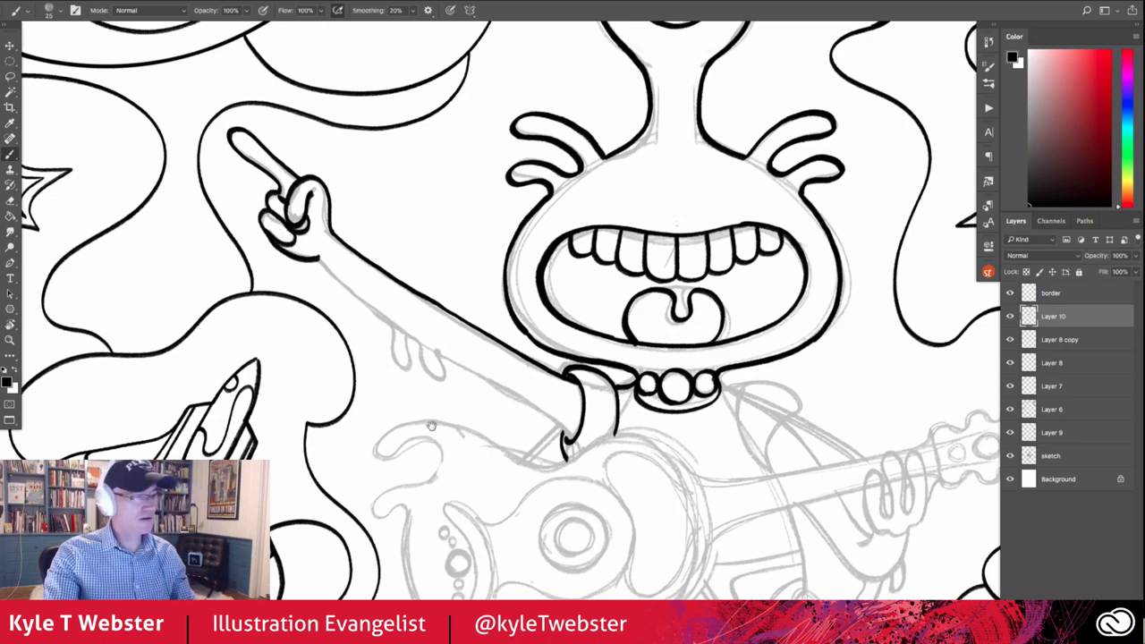
Ink the raised arm's edge from the fist, its dripping underside and the sleeve end
left_click_drag(425, 414, 398, 376)
mouse_move(277, 211)
left_mouse_down()
mouse_move(371, 297)
mouse_move(414, 271)
left_mouse_up()
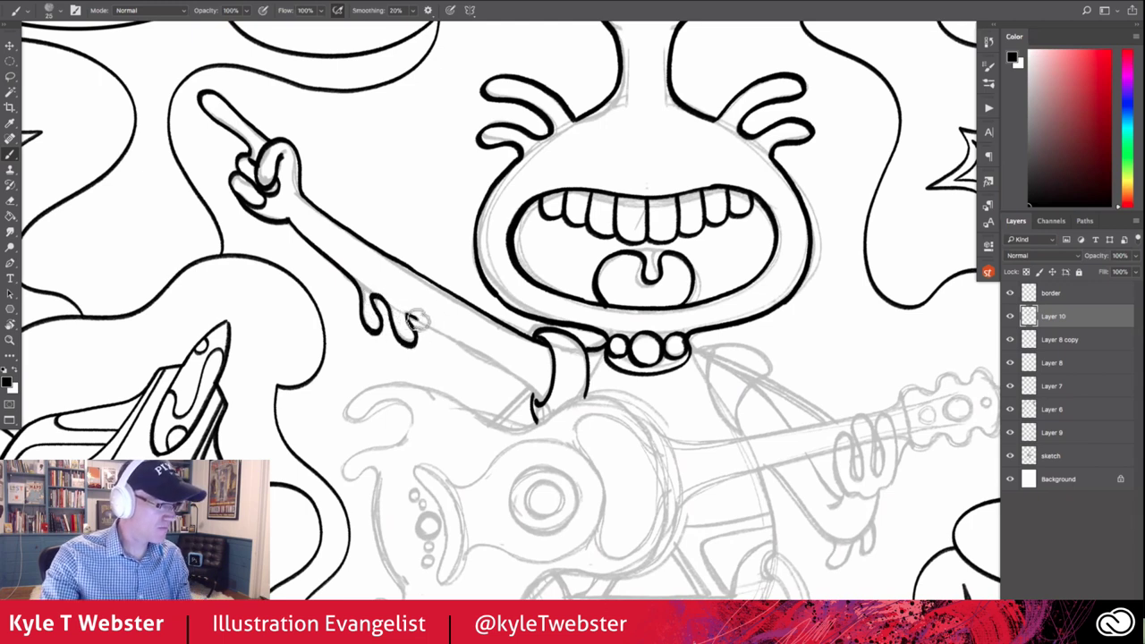
left_click_drag(446, 336, 541, 401)
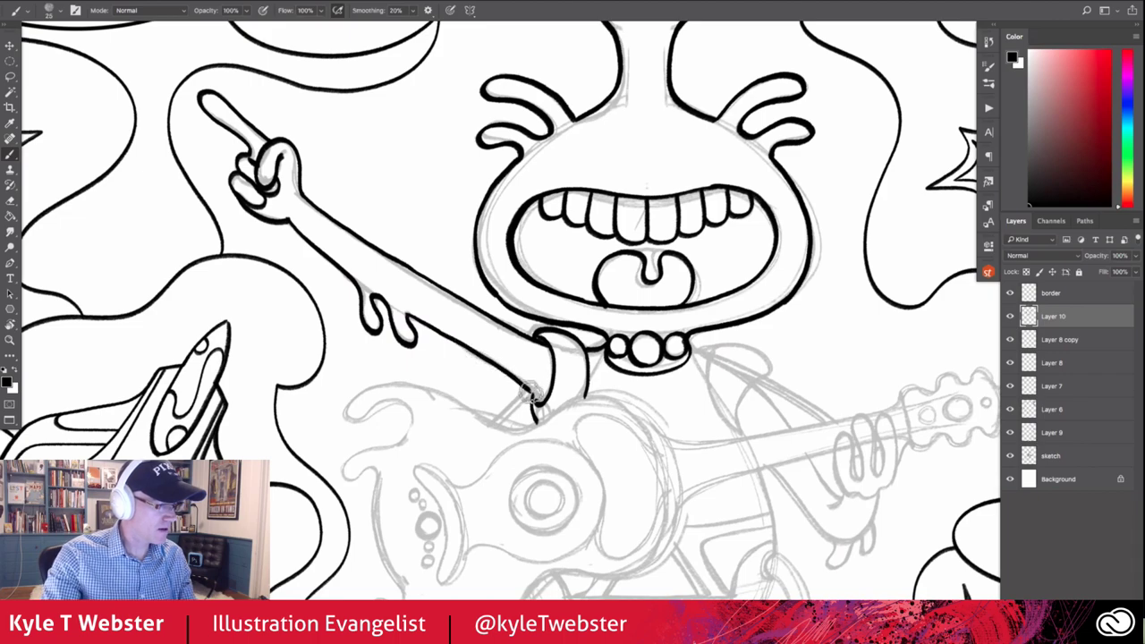
scroll(429, 471, "down", 5)
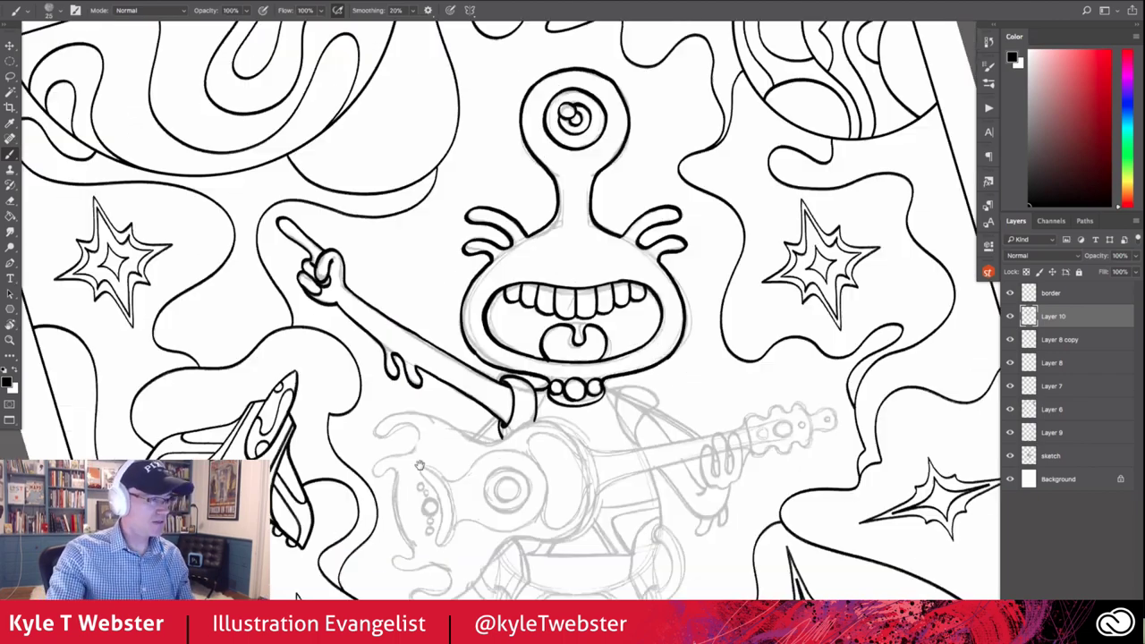
left_click_drag(431, 368, 457, 275)
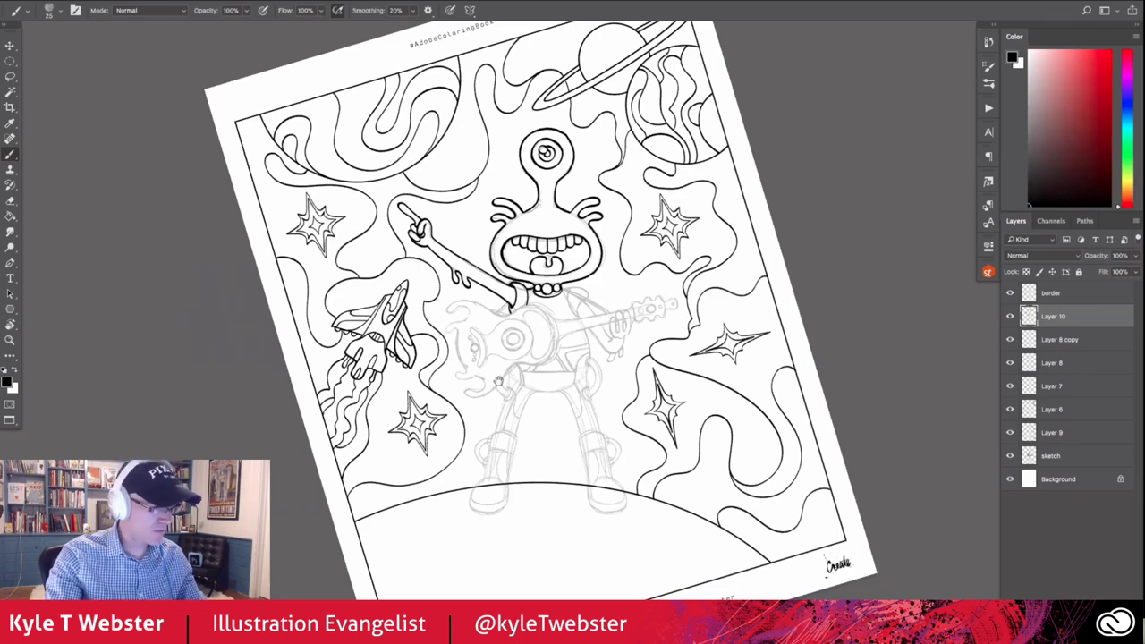
scroll(507, 337, "up", 3)
scroll(510, 345, "up", 2)
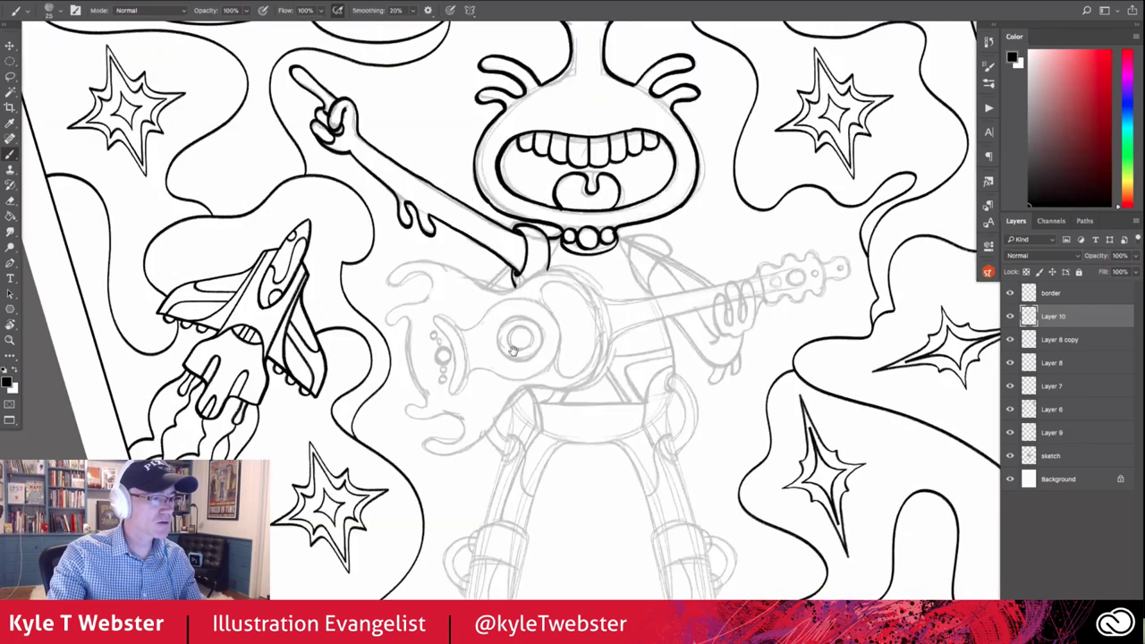
scroll(518, 368, "up", 1)
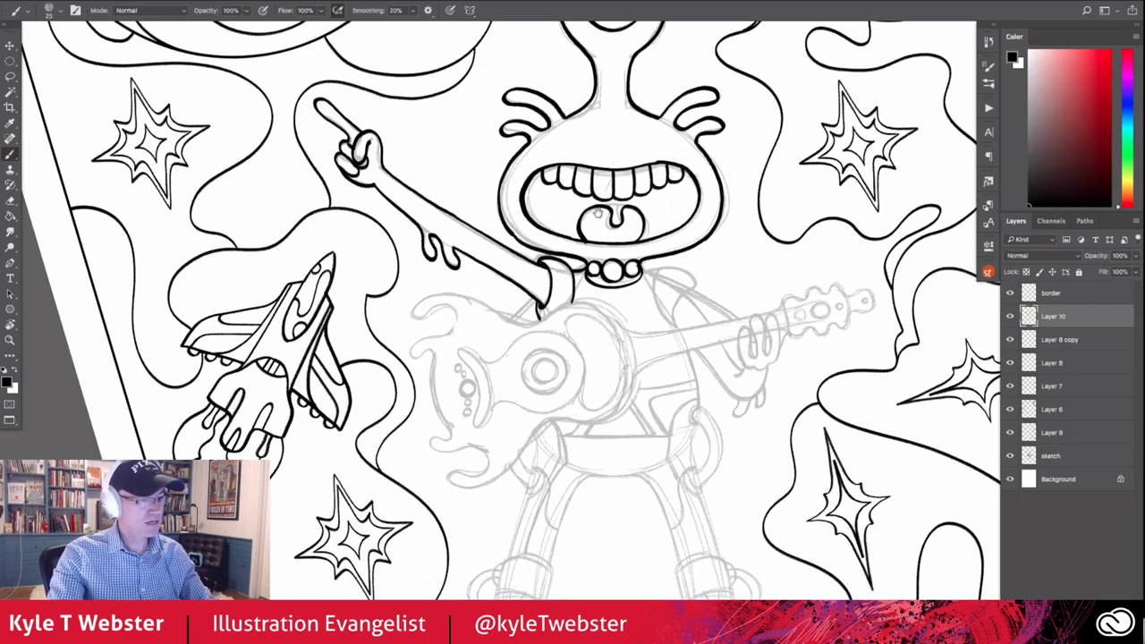
scroll(654, 289, "up", 1)
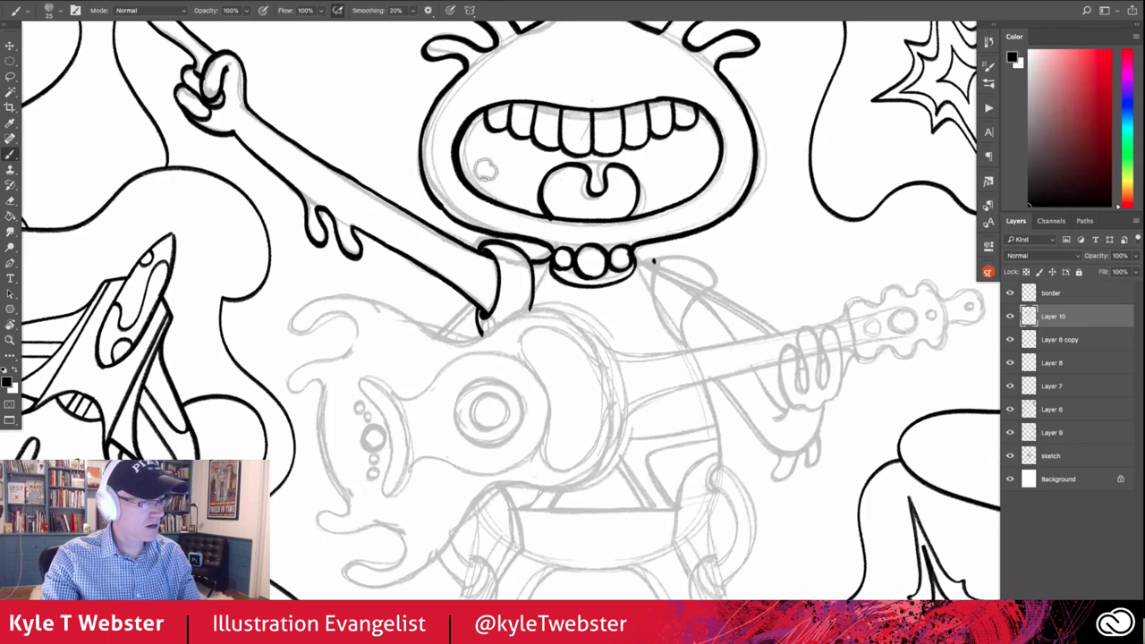
scroll(483, 268, "left", 2)
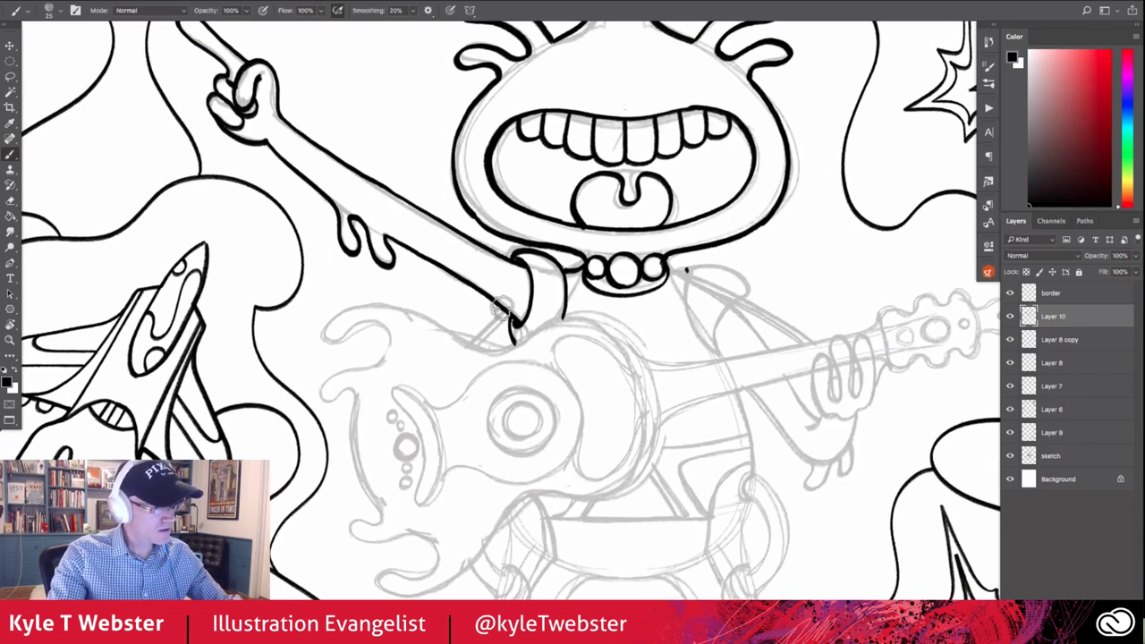
left_click_drag(501, 309, 473, 351)
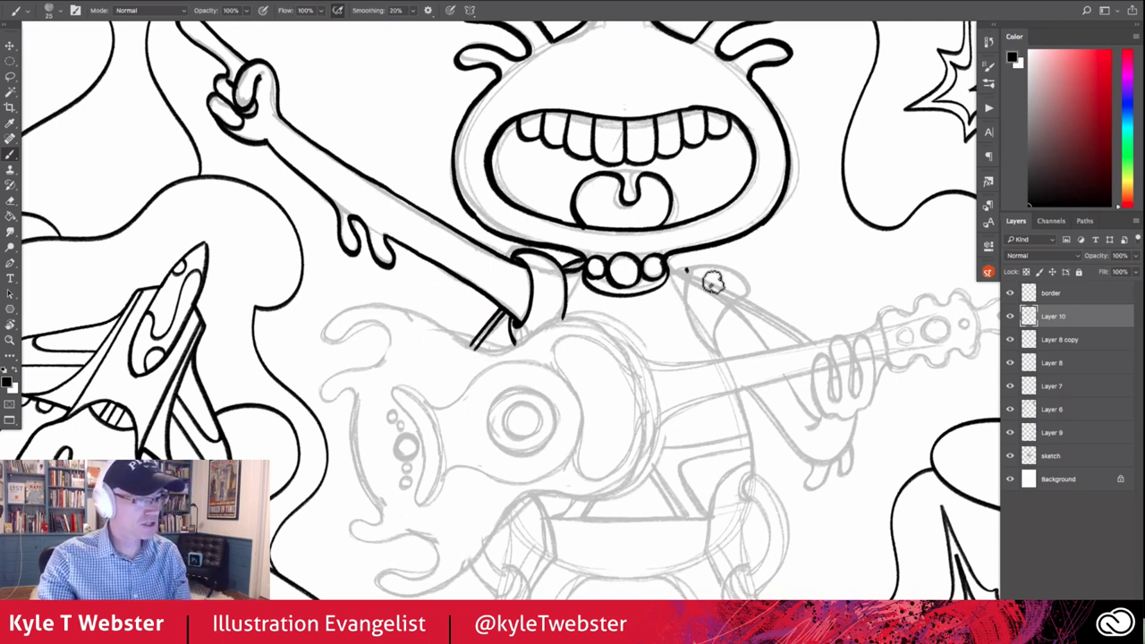
Ink a double-lined guitar strap from the necklace, the right shoulder and the body's right side
left_click_drag(680, 266, 806, 342)
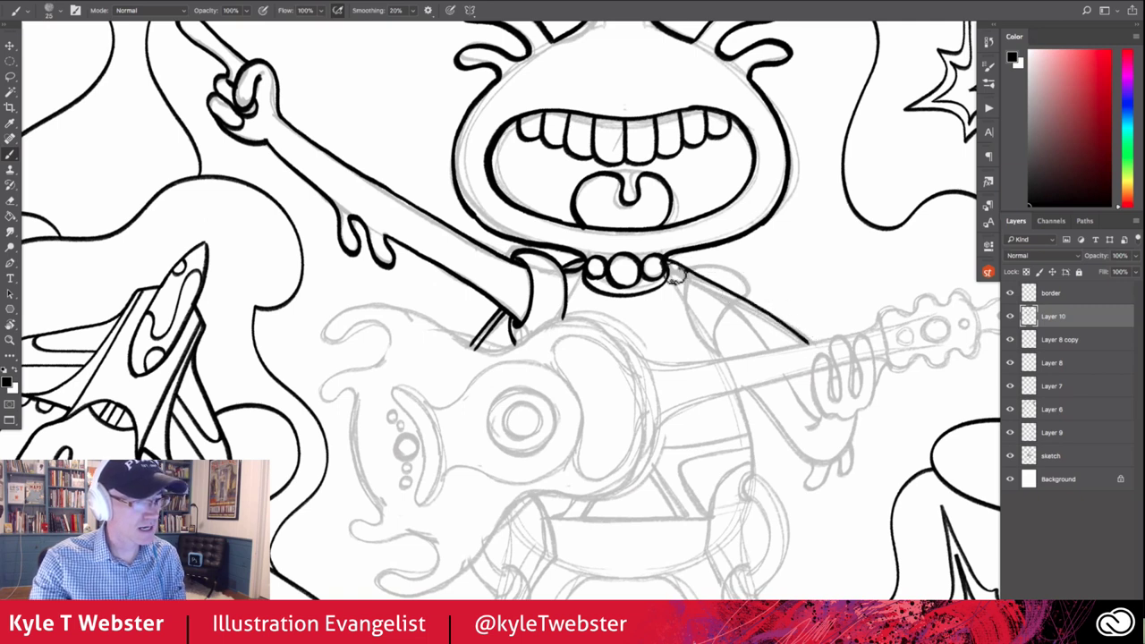
left_click_drag(696, 283, 796, 341)
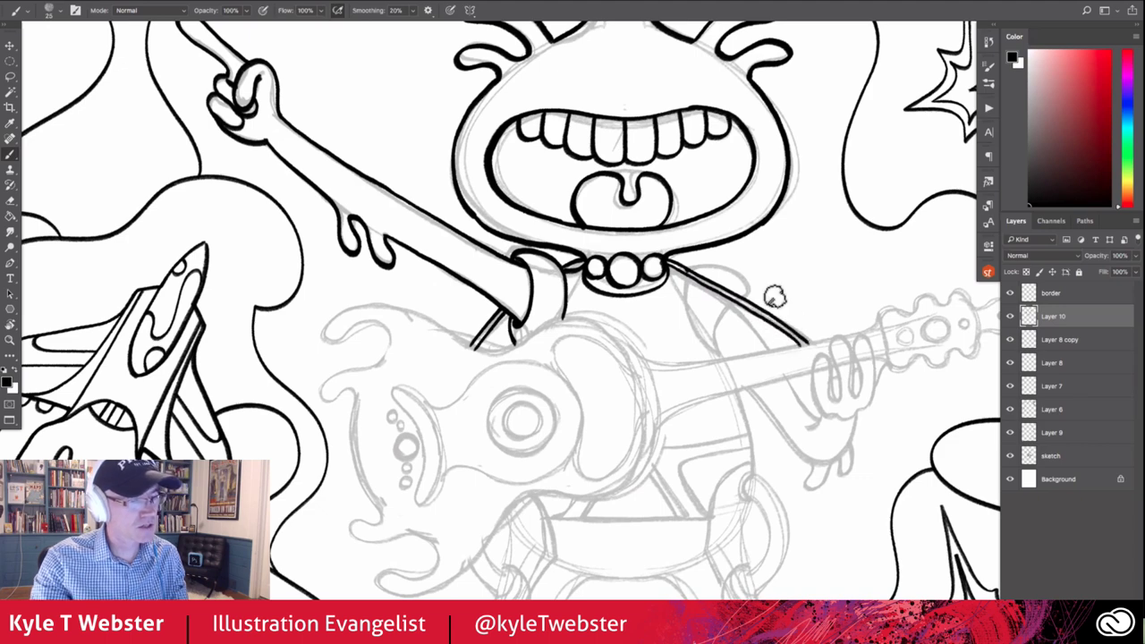
left_click_drag(565, 169, 542, 167)
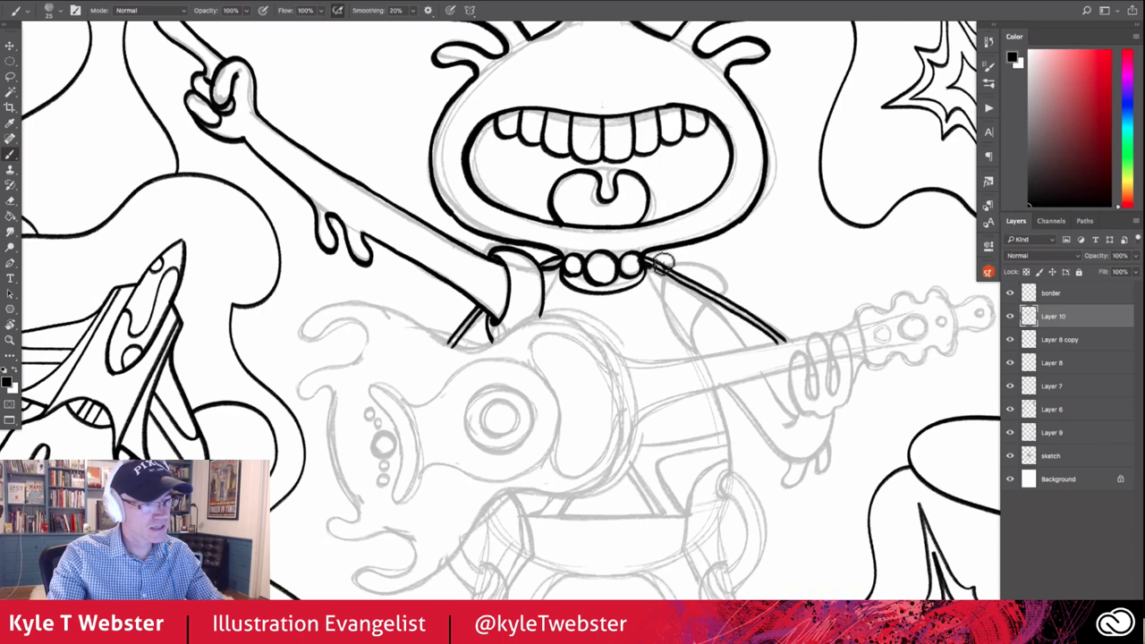
left_click_drag(678, 259, 720, 275)
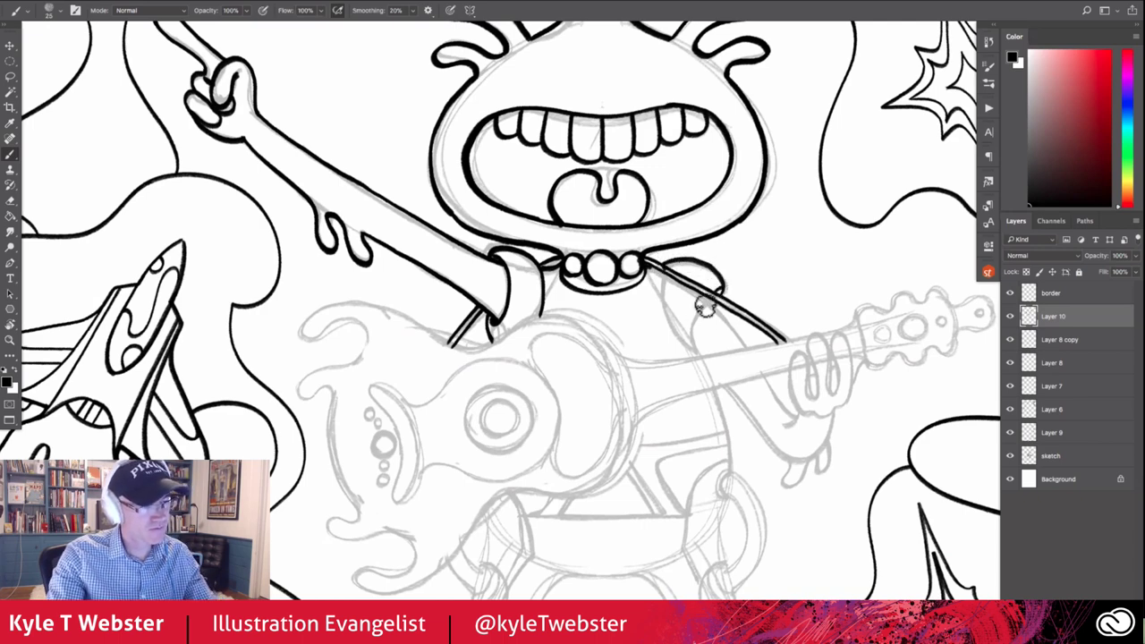
left_click_drag(712, 291, 693, 348)
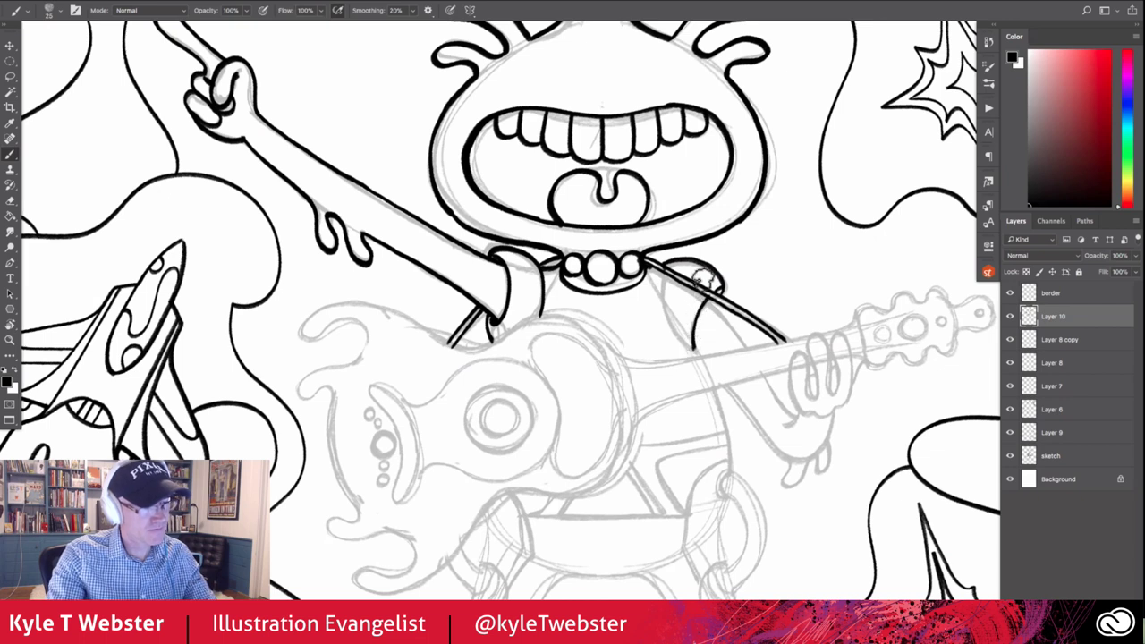
left_click_drag(655, 275, 691, 353)
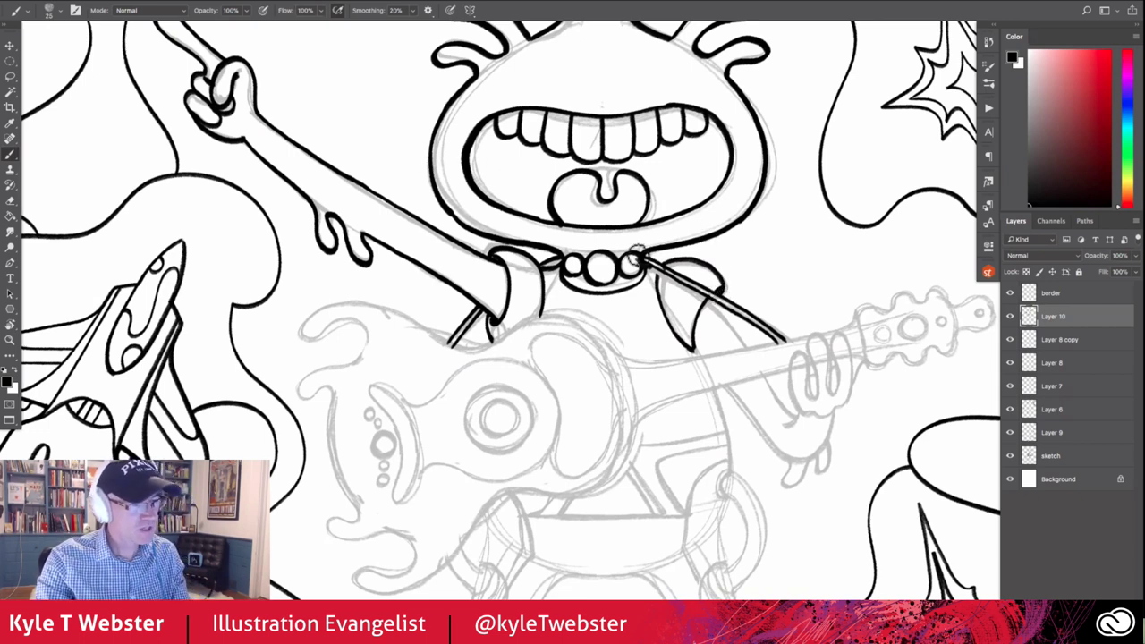
Ink the arm reaching down to the fretting hand with a finger wrapped around the neck
left_click_drag(721, 312, 739, 337)
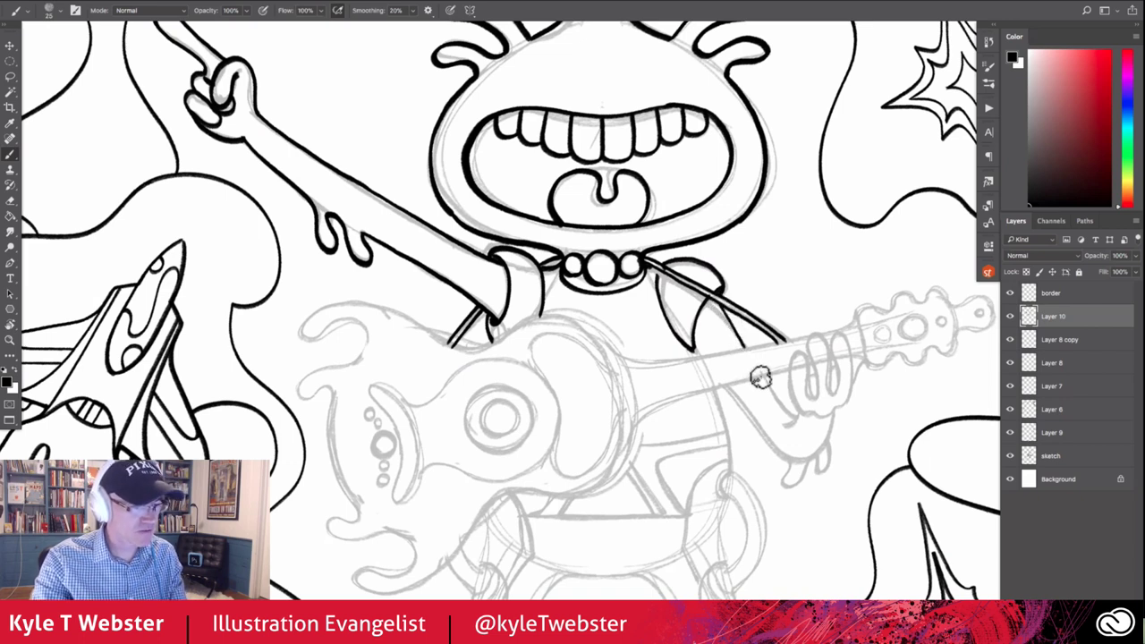
left_click_drag(759, 380, 793, 421)
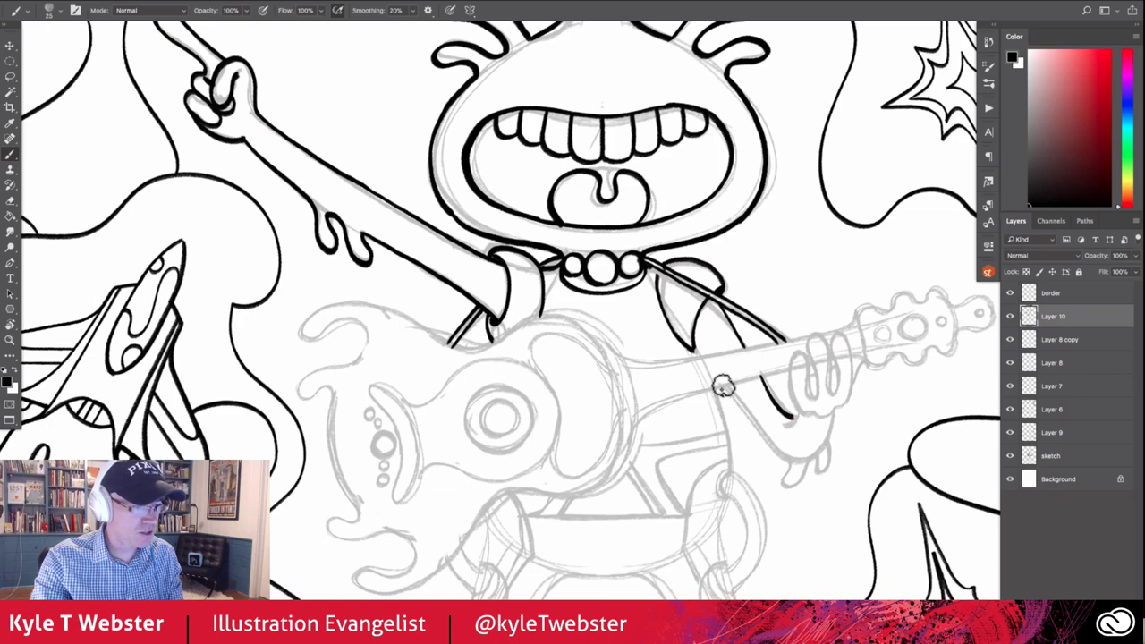
mouse_move(723, 386)
left_mouse_down()
mouse_move(785, 460)
mouse_move(776, 483)
mouse_move(787, 487)
mouse_move(805, 452)
mouse_move(818, 483)
mouse_move(826, 439)
left_mouse_up()
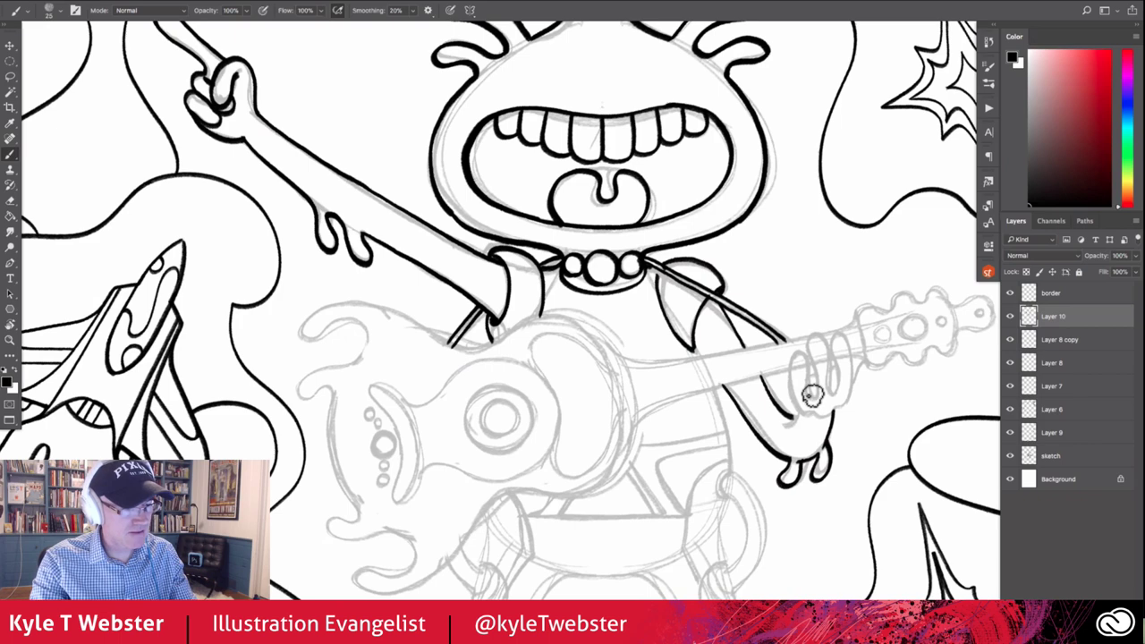
mouse_move(812, 396)
left_mouse_down()
mouse_move(799, 343)
mouse_move(792, 402)
mouse_move(820, 421)
mouse_move(853, 360)
mouse_move(836, 333)
mouse_move(826, 362)
mouse_move(839, 384)
mouse_move(816, 326)
mouse_move(802, 347)
mouse_move(812, 378)
left_mouse_up()
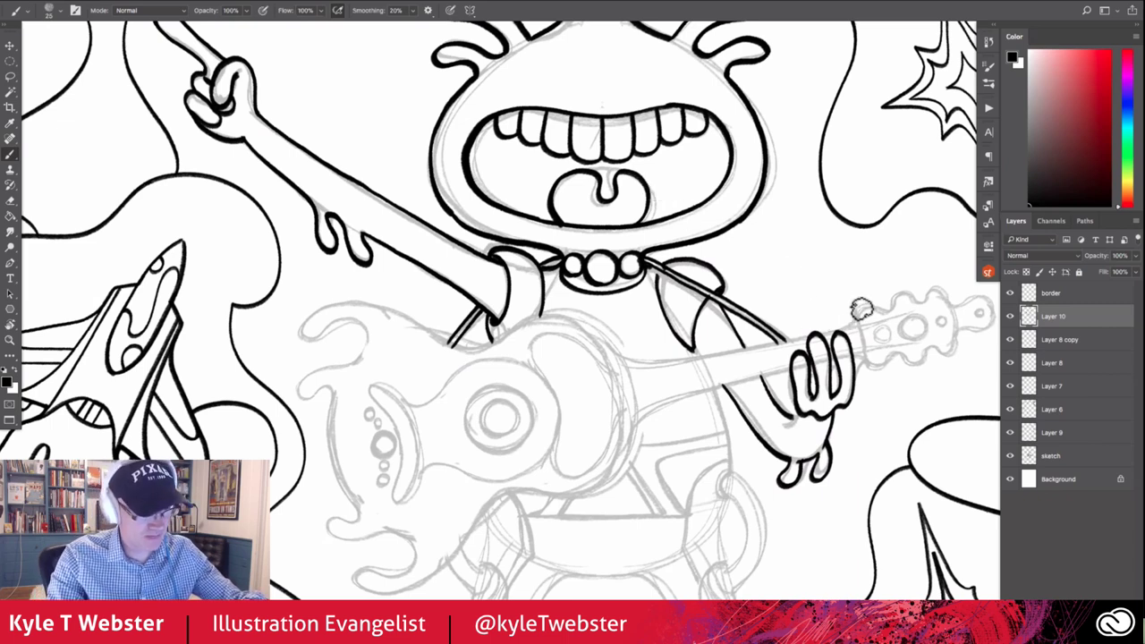
Ink the scalloped guitar neck, headstock tip and a tuning-peg circle, then pan to the legs
mouse_move(847, 327)
left_mouse_down()
mouse_move(869, 304)
mouse_move(935, 288)
mouse_move(966, 297)
left_mouse_up()
left_click_drag(812, 299, 647, 312)
mouse_move(787, 319)
left_mouse_down()
mouse_move(830, 307)
mouse_move(828, 335)
mouse_move(796, 353)
mouse_move(810, 330)
mouse_move(712, 379)
mouse_move(696, 365)
left_mouse_up()
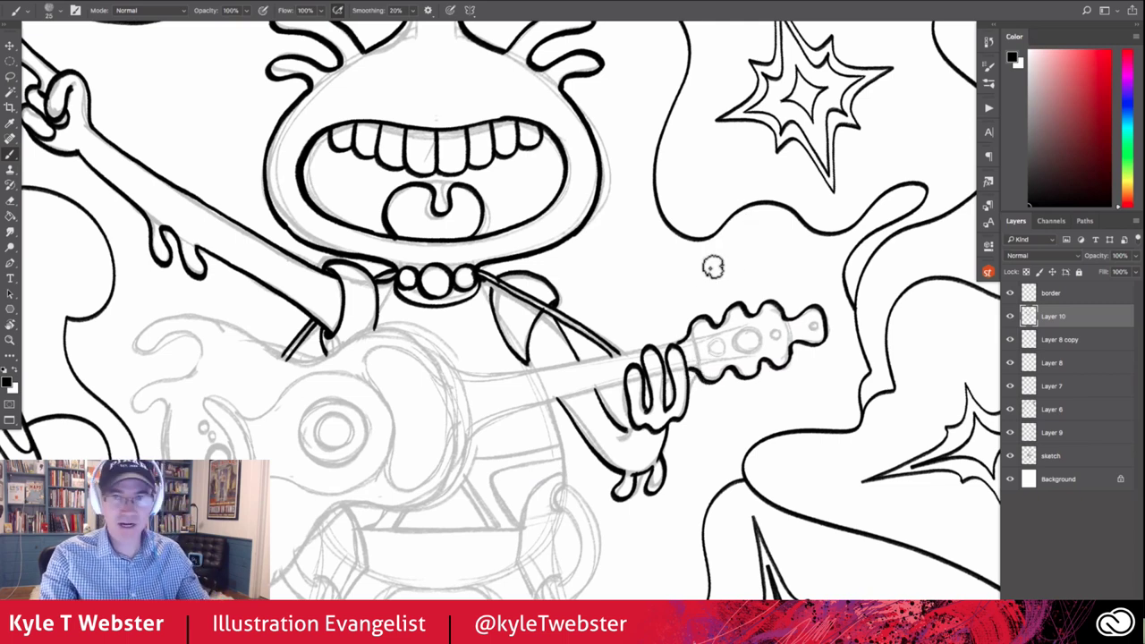
mouse_move(721, 352)
left_mouse_down()
mouse_move(703, 339)
mouse_move(716, 350)
mouse_move(757, 332)
mouse_move(725, 333)
mouse_move(737, 353)
mouse_move(766, 332)
mouse_move(776, 350)
left_mouse_up()
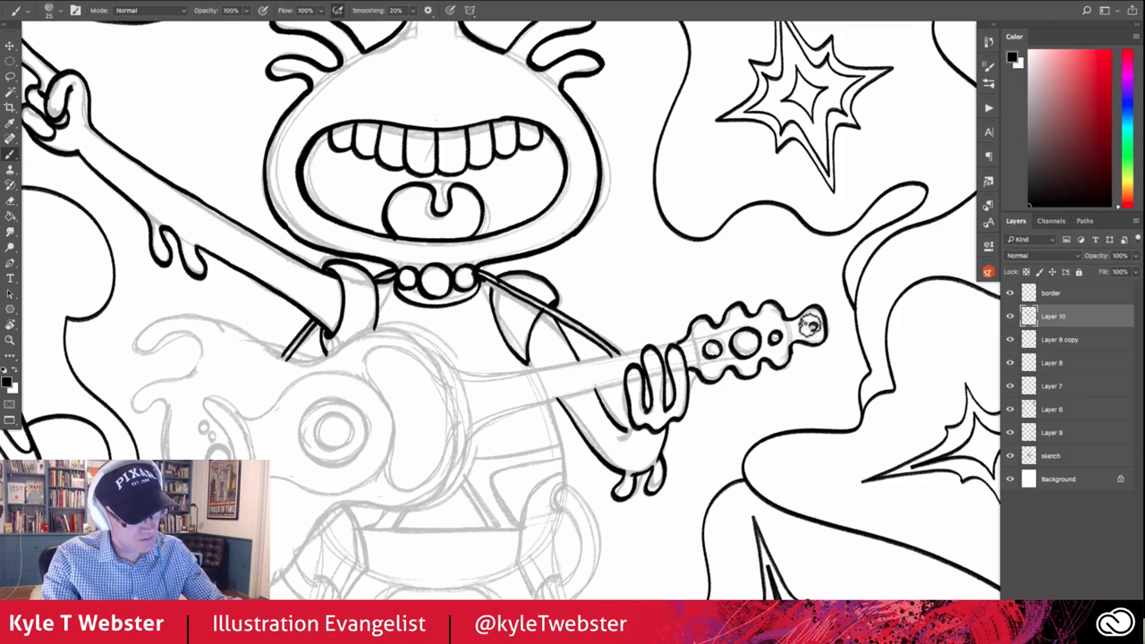
left_click_drag(436, 433, 516, 404)
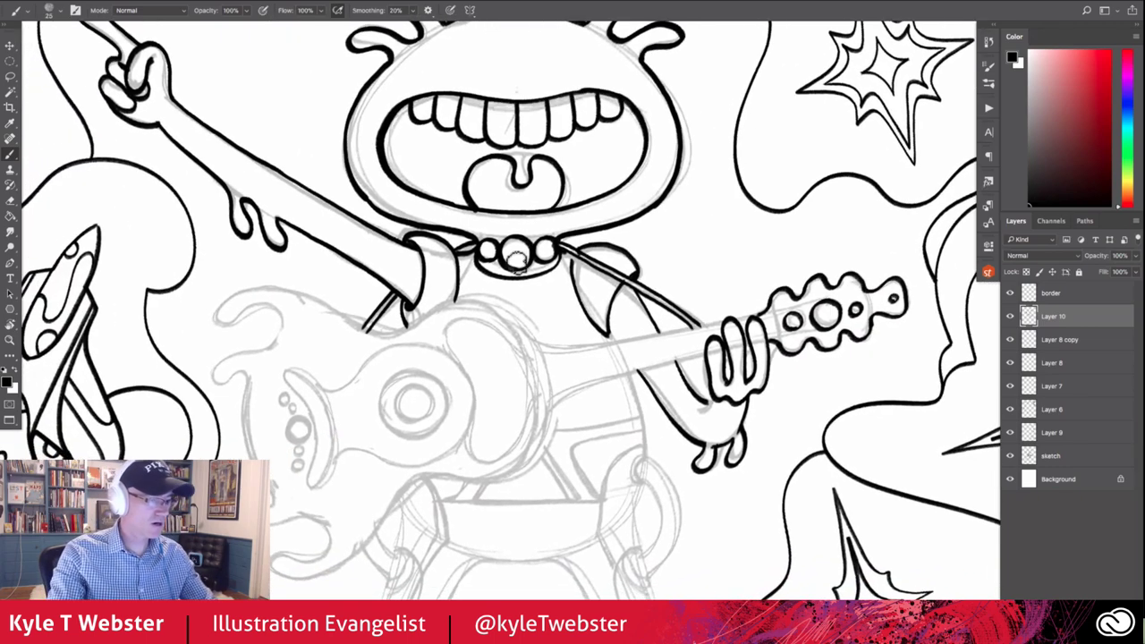
mouse_move(486, 277)
left_mouse_down()
mouse_move(514, 296)
mouse_move(550, 255)
mouse_move(554, 201)
left_mouse_up()
left_click_drag(468, 401, 462, 271)
left_click_drag(439, 499, 439, 454)
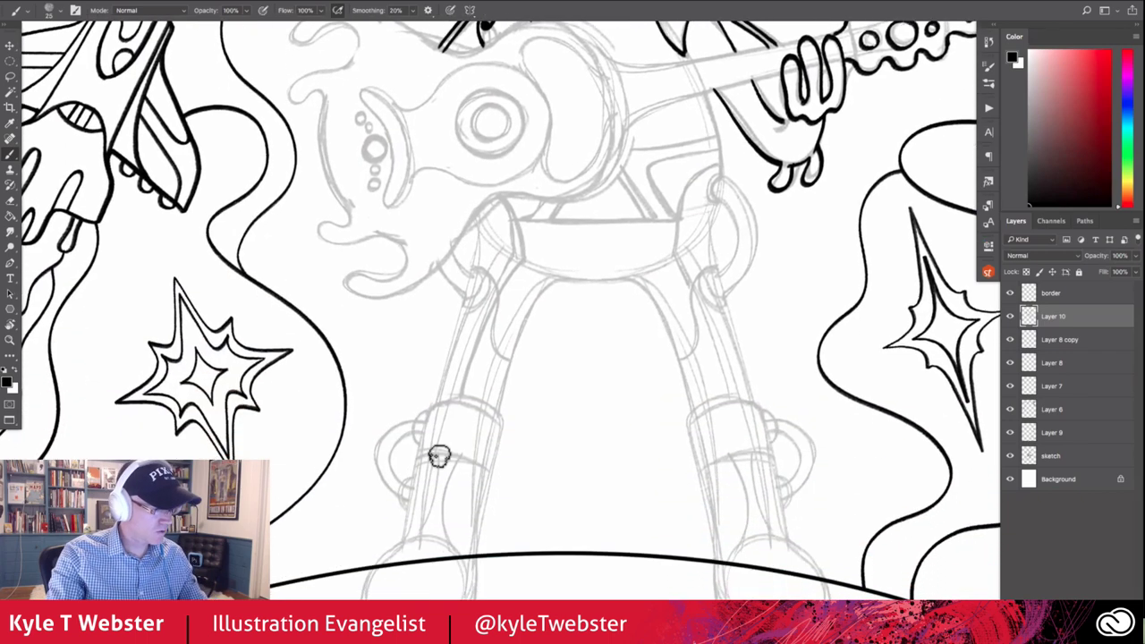
scroll(465, 438, "down", 2)
scroll(483, 416, "down", 2)
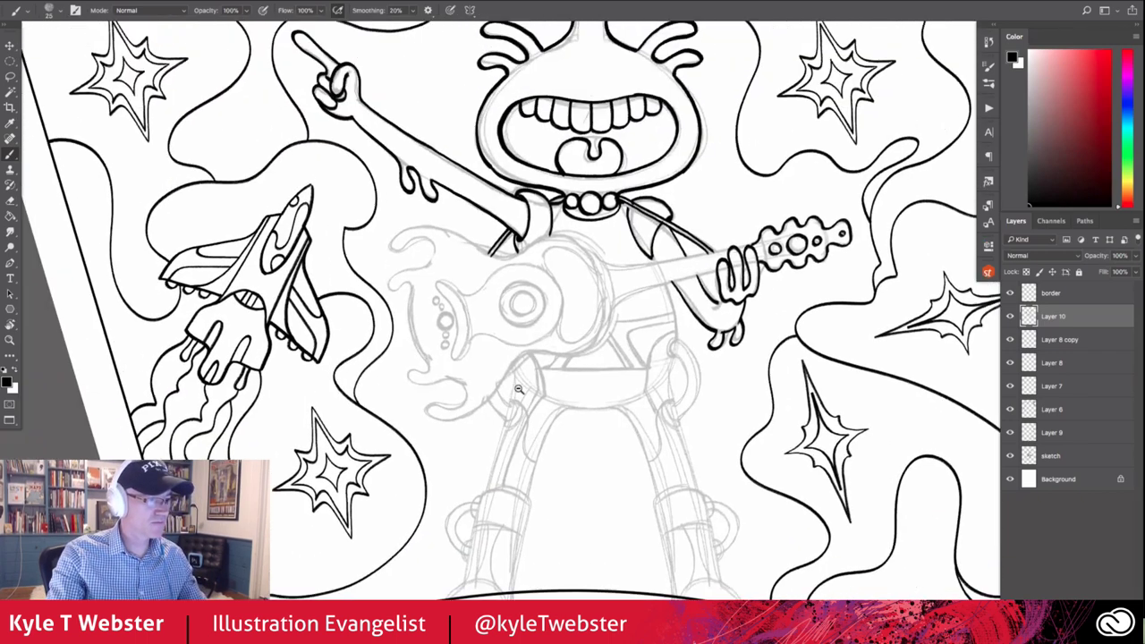
scroll(500, 398, "down", 2)
scroll(507, 391, "down", 3)
scroll(423, 414, "down", 2)
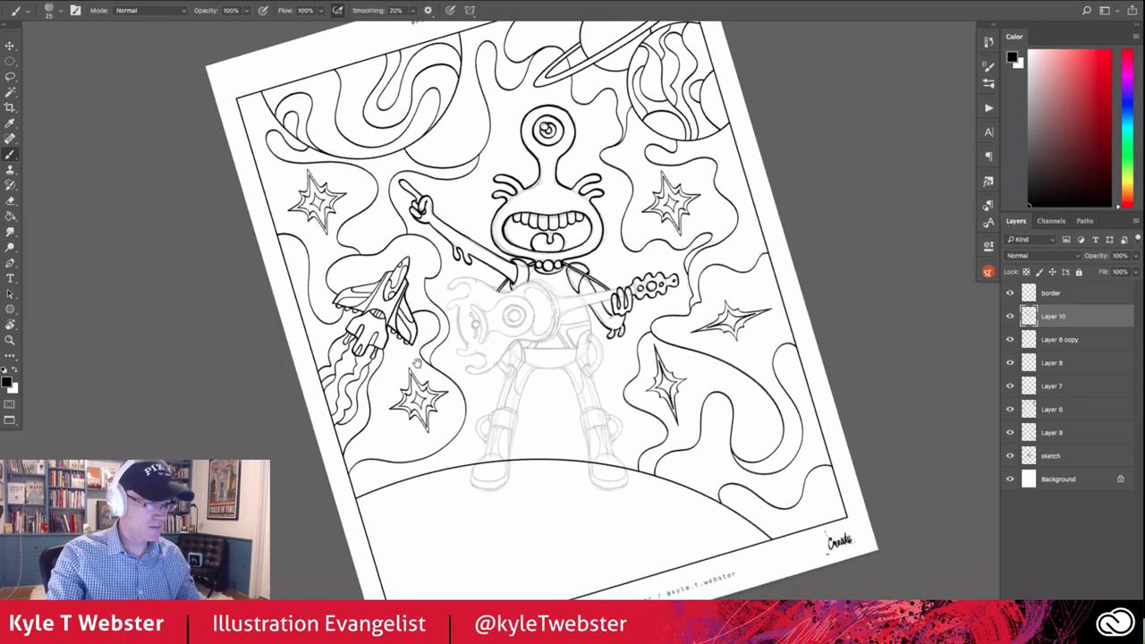
left_click(1010, 455)
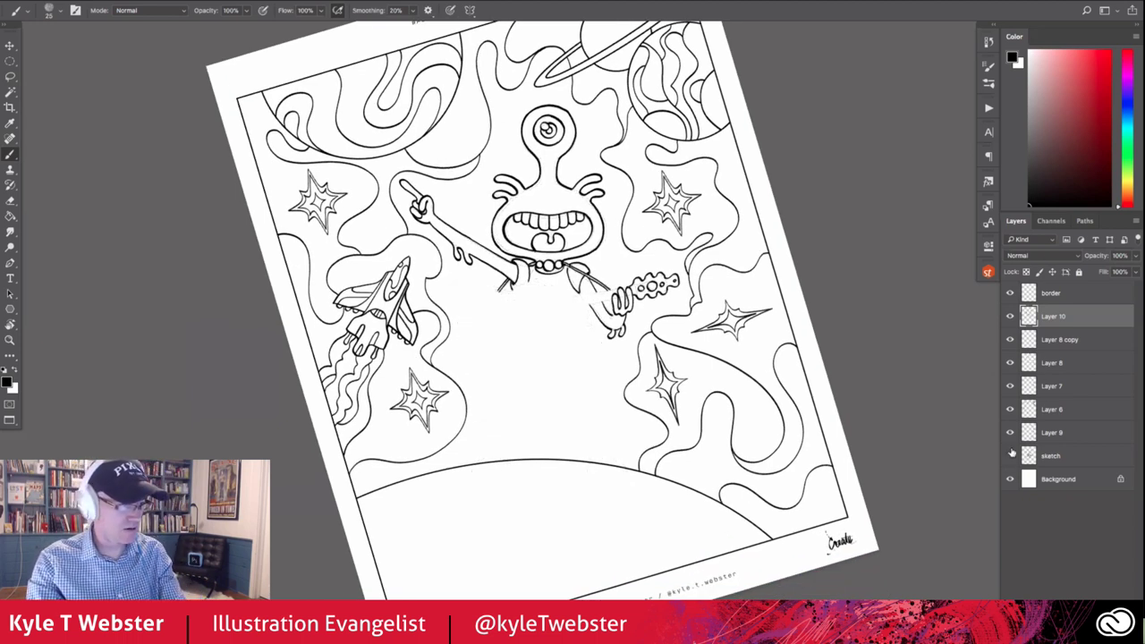
left_click(1009, 455)
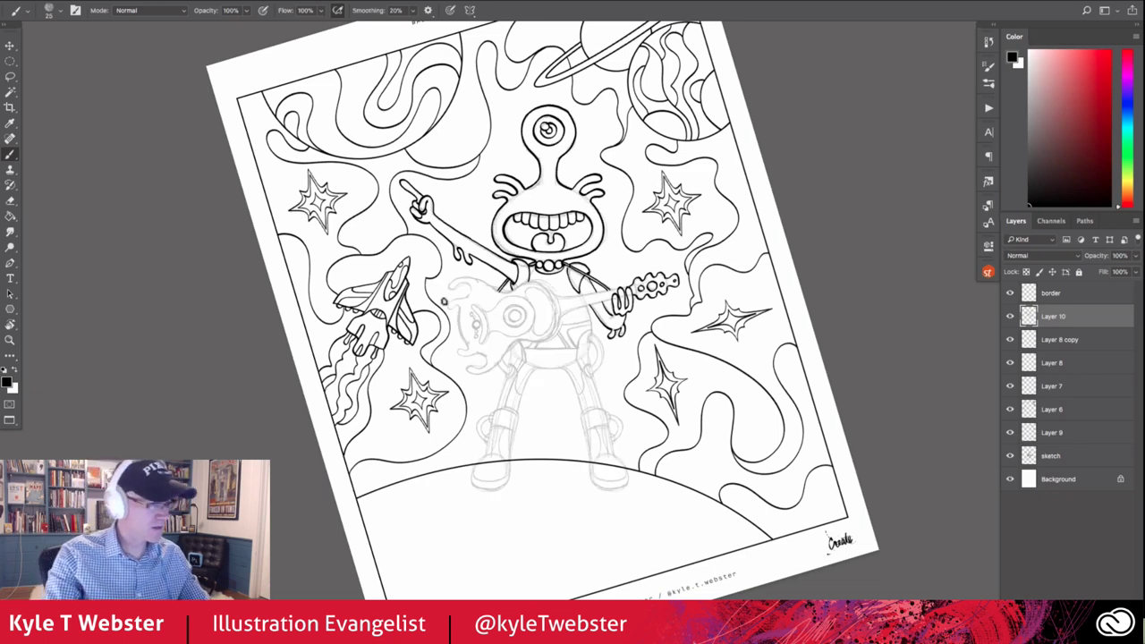
scroll(475, 291, "up", 2)
scroll(459, 295, "up", 2)
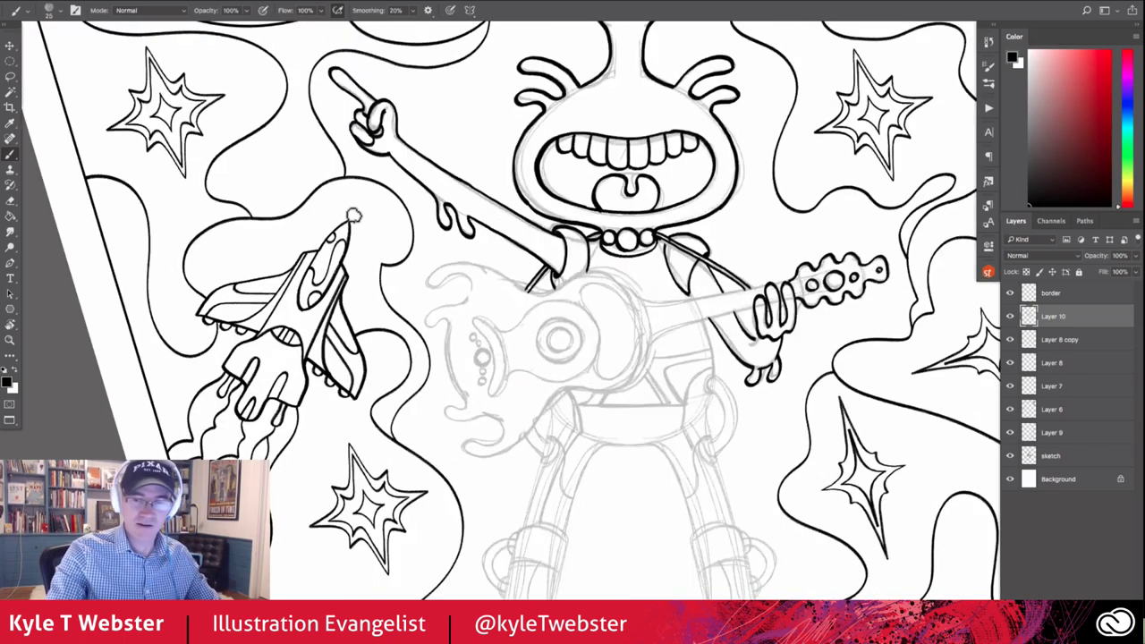
Rotate the canvas sideways and ink the neck's left and right edges into the guitar body
key("r")
left_click_drag(329, 202, 430, 484)
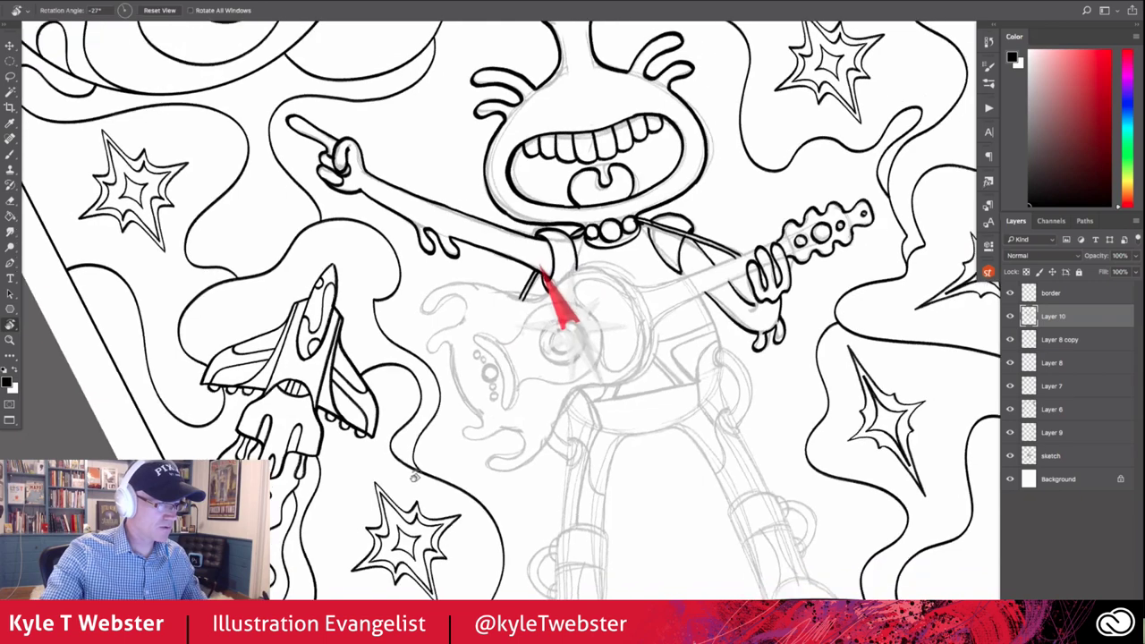
left_click_drag(430, 484, 309, 302)
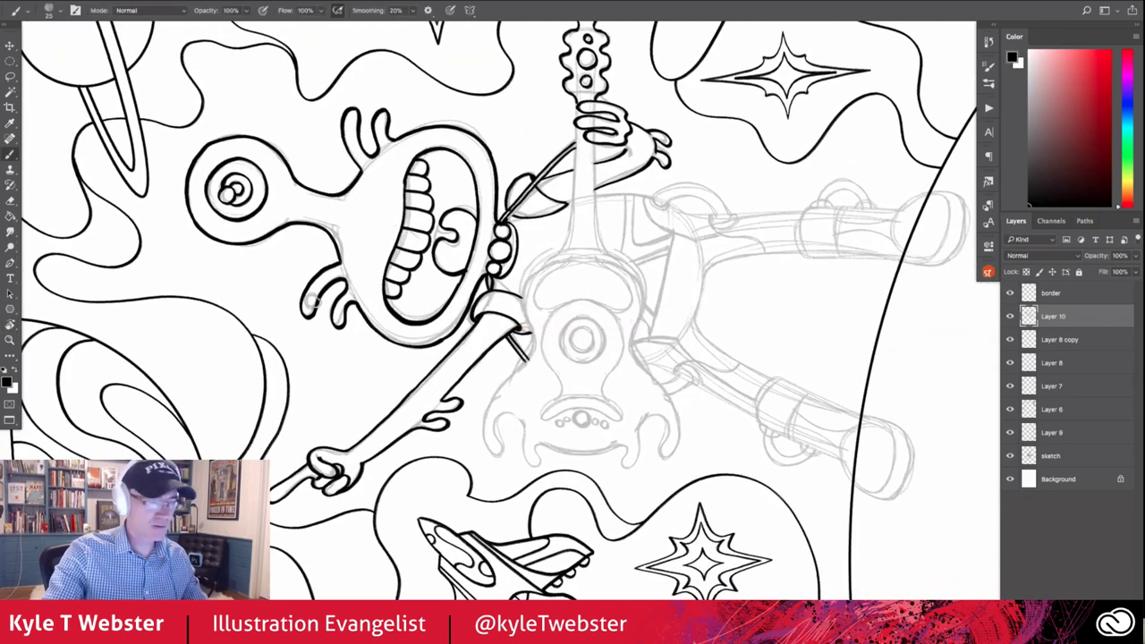
left_click_drag(537, 233, 541, 279)
scroll(580, 127, "up", 2)
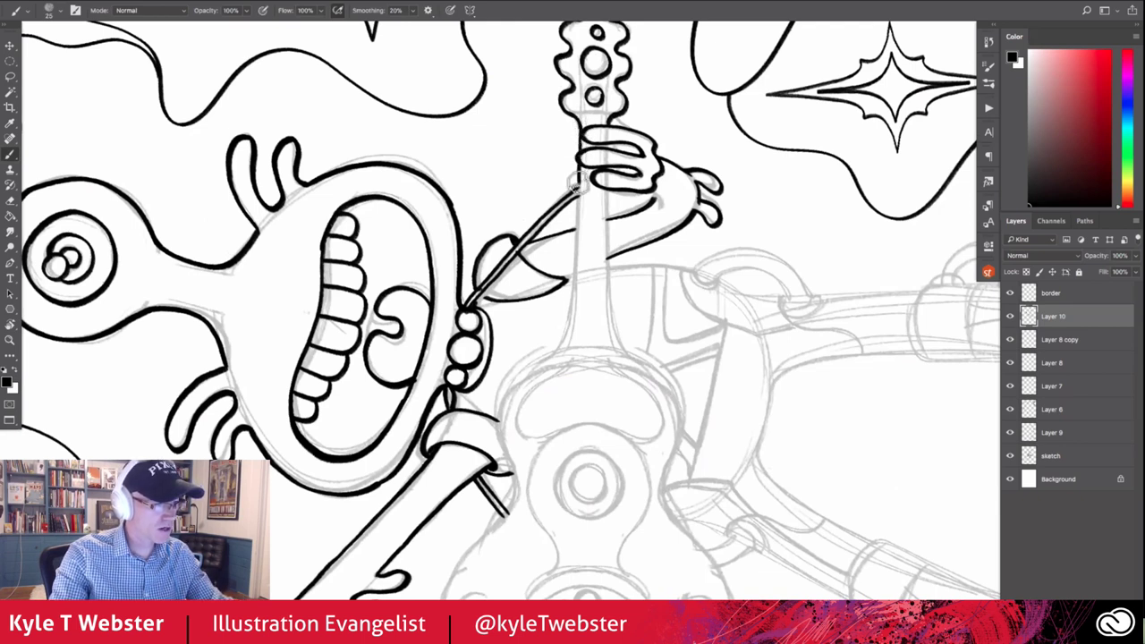
mouse_move(575, 183)
left_mouse_down()
mouse_move(571, 324)
mouse_move(497, 420)
mouse_move(509, 508)
mouse_move(517, 224)
left_mouse_up()
mouse_move(518, 228)
left_mouse_down()
mouse_move(466, 309)
mouse_move(457, 376)
mouse_move(475, 385)
mouse_move(481, 324)
mouse_move(497, 324)
mouse_move(530, 401)
mouse_move(536, 372)
left_mouse_up()
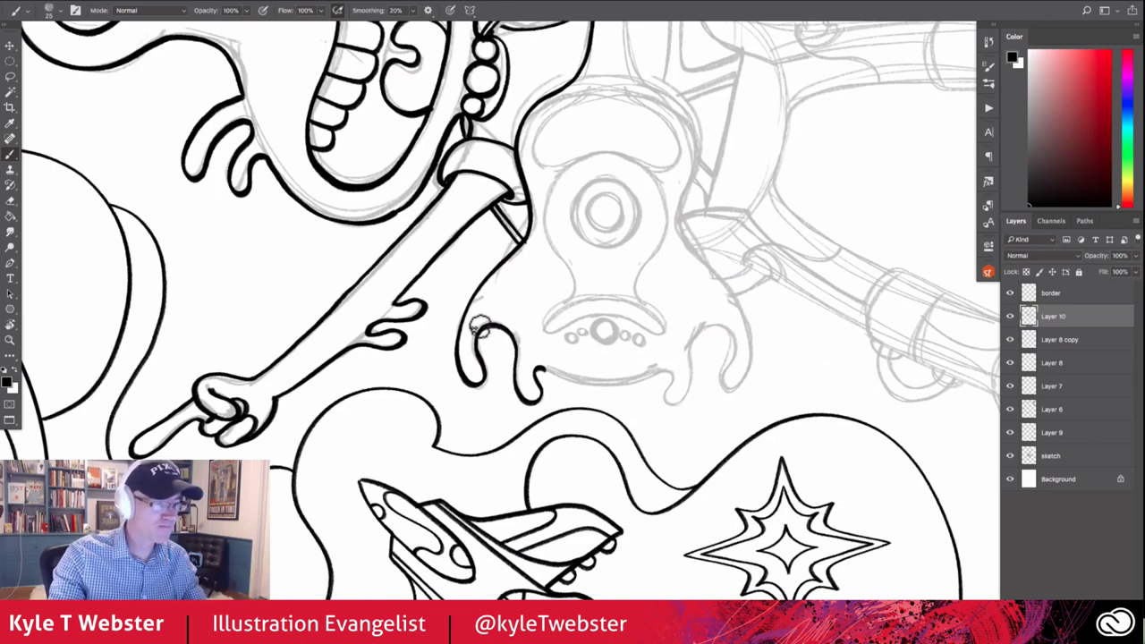
scroll(584, 206, "up", 3)
scroll(585, 210, "up", 3)
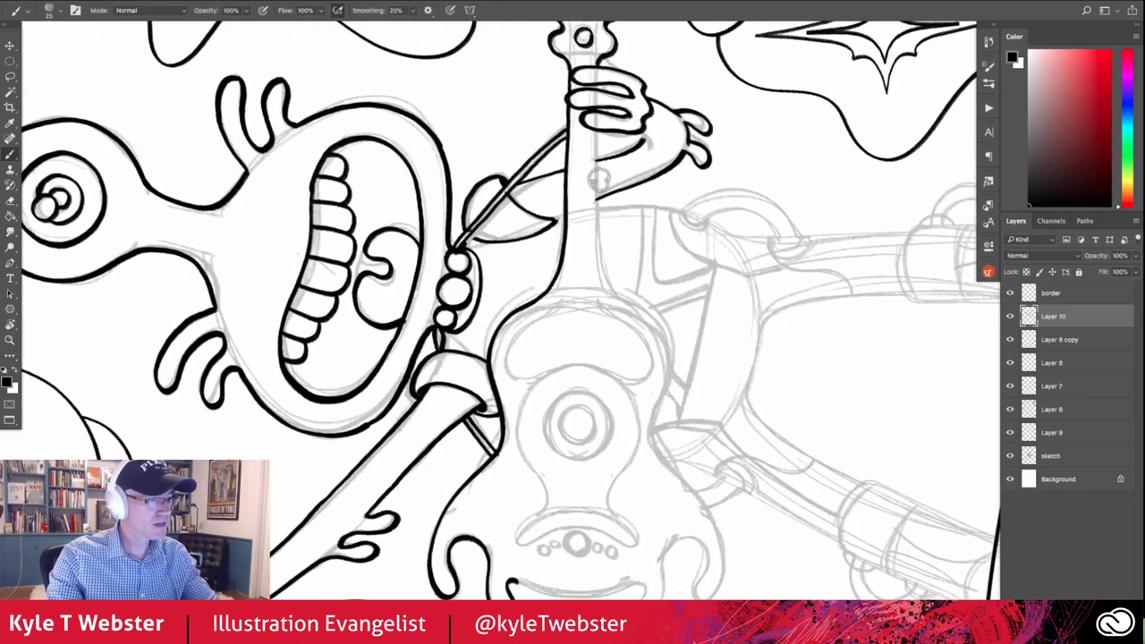
scroll(589, 219, "up", 2)
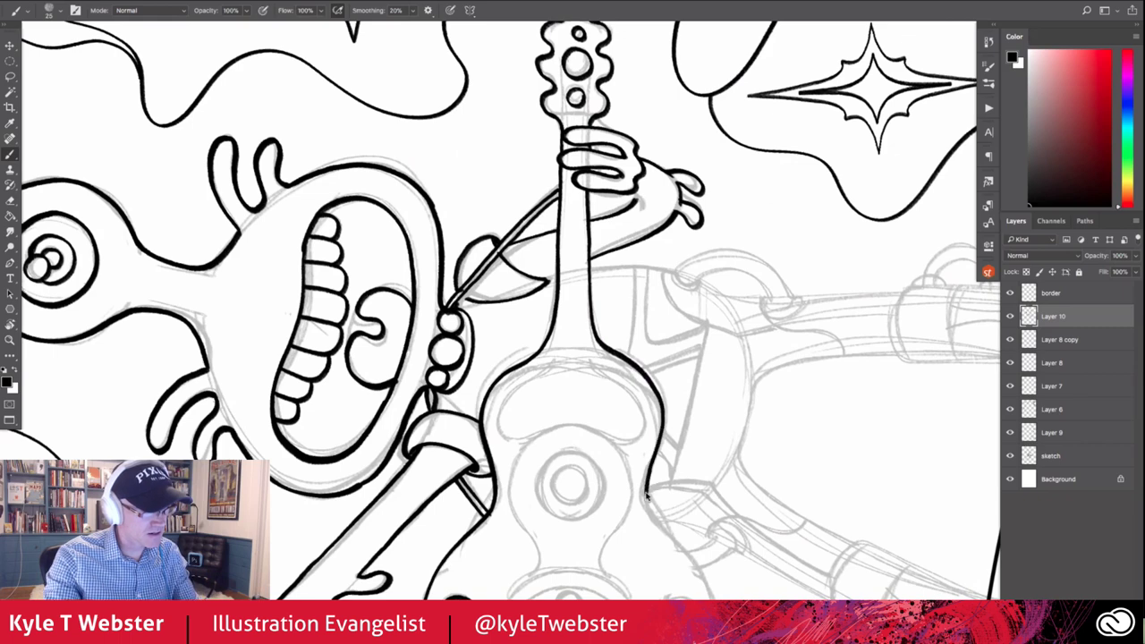
Ink the guitar body's right side down to its lobe, undoing a stray curl
left_click_drag(516, 406, 462, 224)
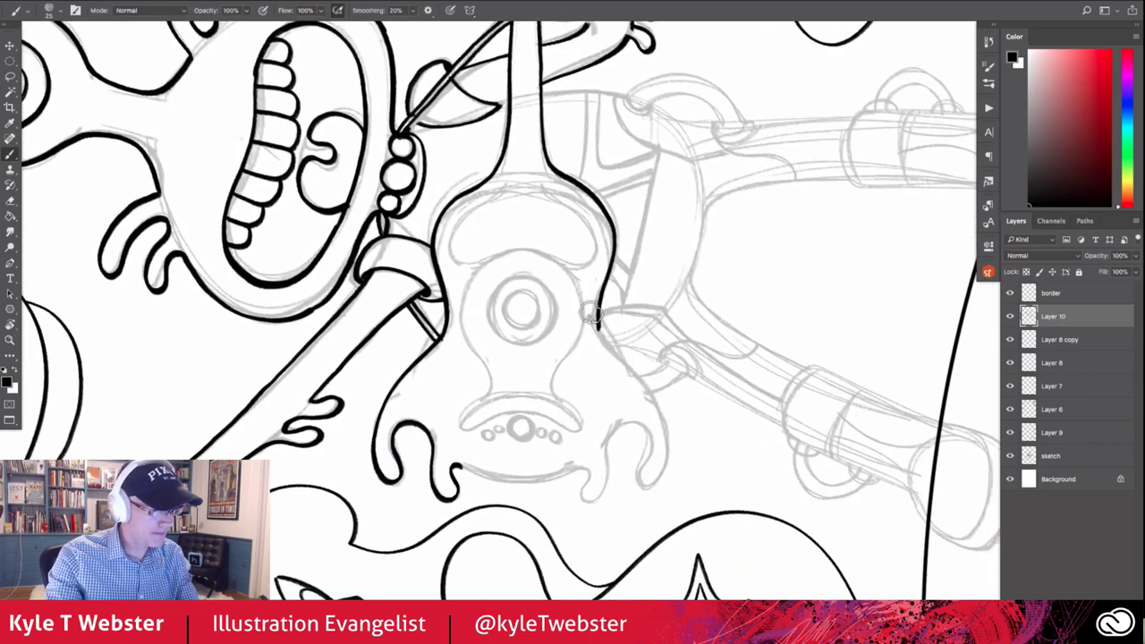
mouse_move(617, 354)
left_mouse_down()
mouse_move(653, 410)
mouse_move(658, 461)
mouse_move(642, 481)
mouse_move(639, 426)
mouse_move(598, 452)
mouse_move(586, 490)
mouse_move(574, 490)
mouse_move(578, 473)
left_mouse_up()
key("ctrl+z")
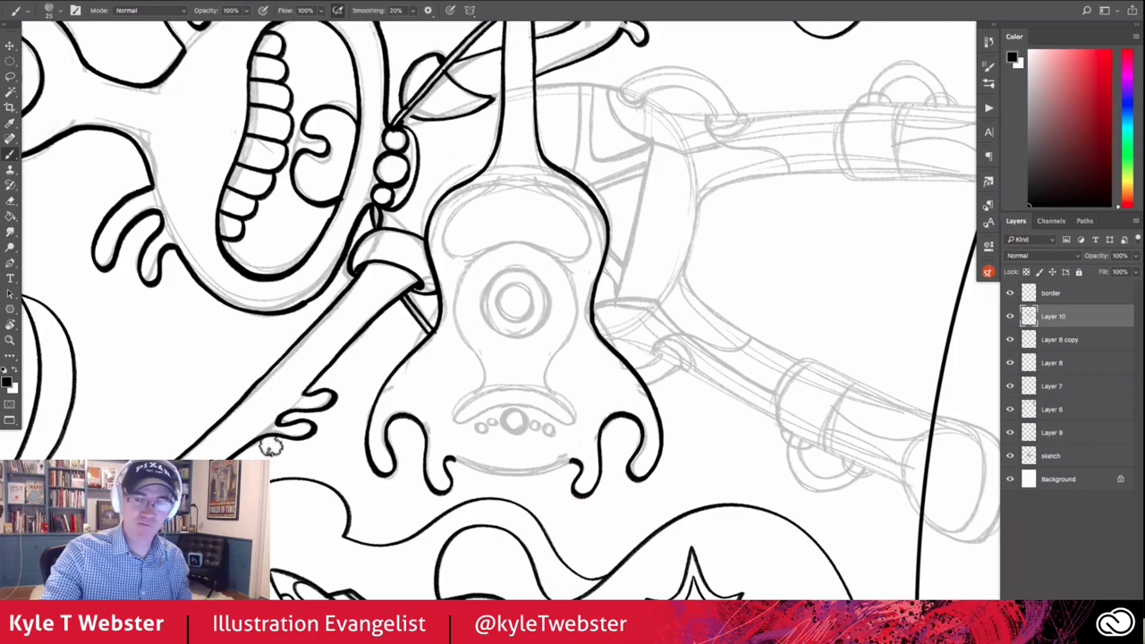
Tilt the canvas about 10 degrees and thicken the sound-hole circle and arc above it
key("r")
mouse_move(271, 445)
left_mouse_down()
mouse_move(270, 381)
mouse_move(420, 226)
mouse_move(416, 281)
mouse_move(430, 331)
left_mouse_up()
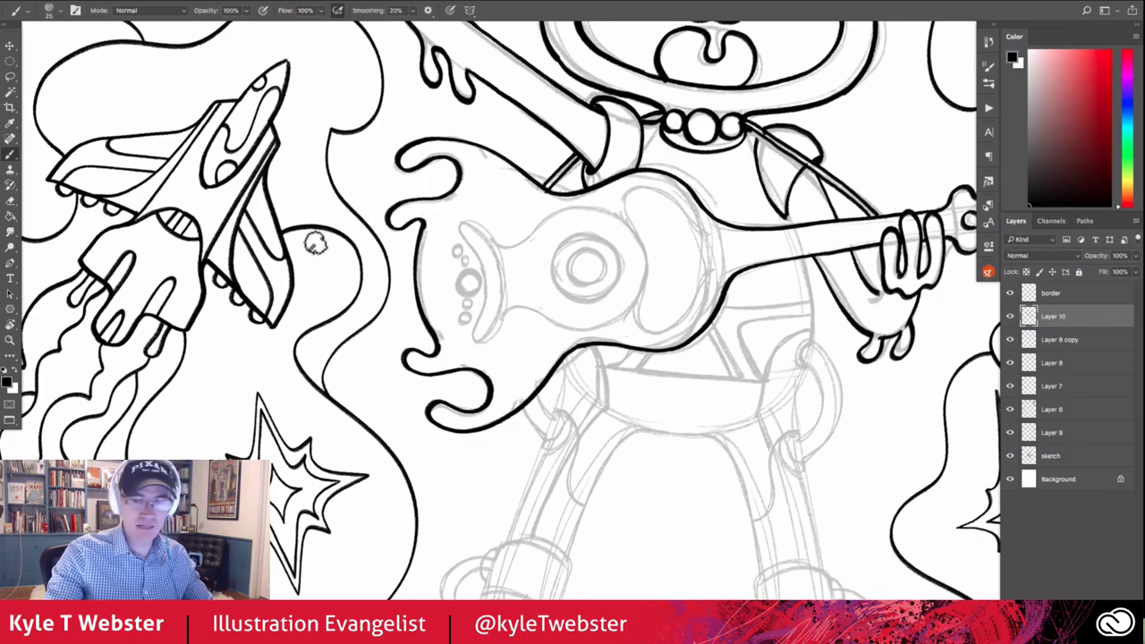
key("r")
mouse_move(286, 215)
left_mouse_down()
mouse_move(289, 277)
mouse_move(521, 265)
mouse_move(524, 292)
mouse_move(510, 289)
mouse_move(498, 307)
mouse_move(513, 323)
left_mouse_up()
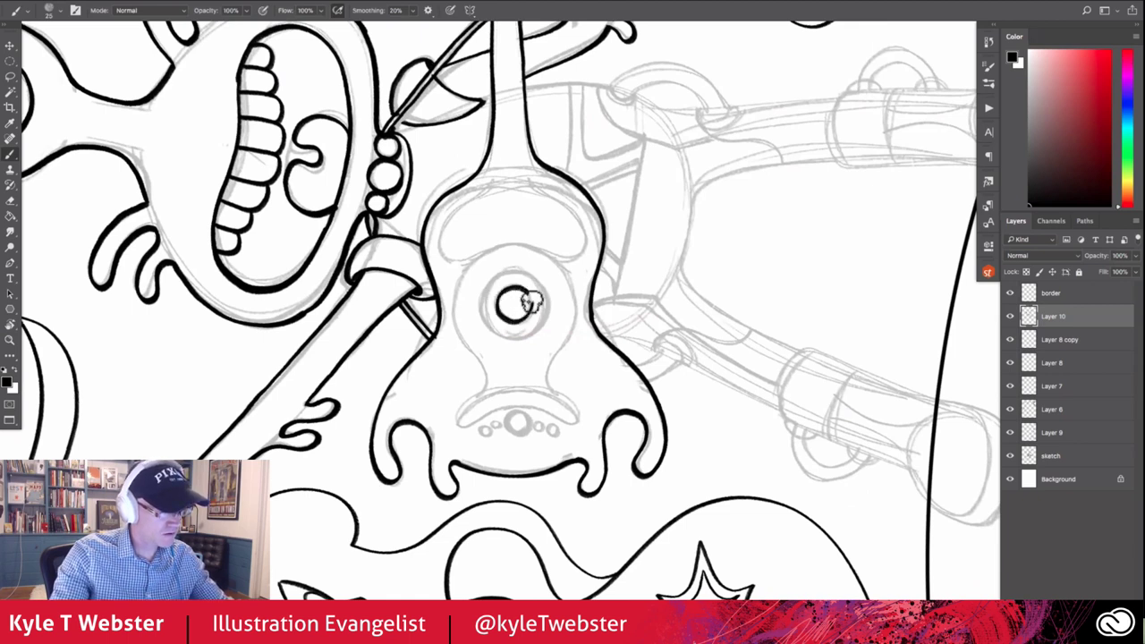
mouse_move(521, 269)
left_mouse_down()
mouse_move(485, 283)
mouse_move(481, 312)
mouse_move(519, 343)
mouse_move(547, 320)
mouse_move(545, 291)
mouse_move(526, 271)
left_mouse_up()
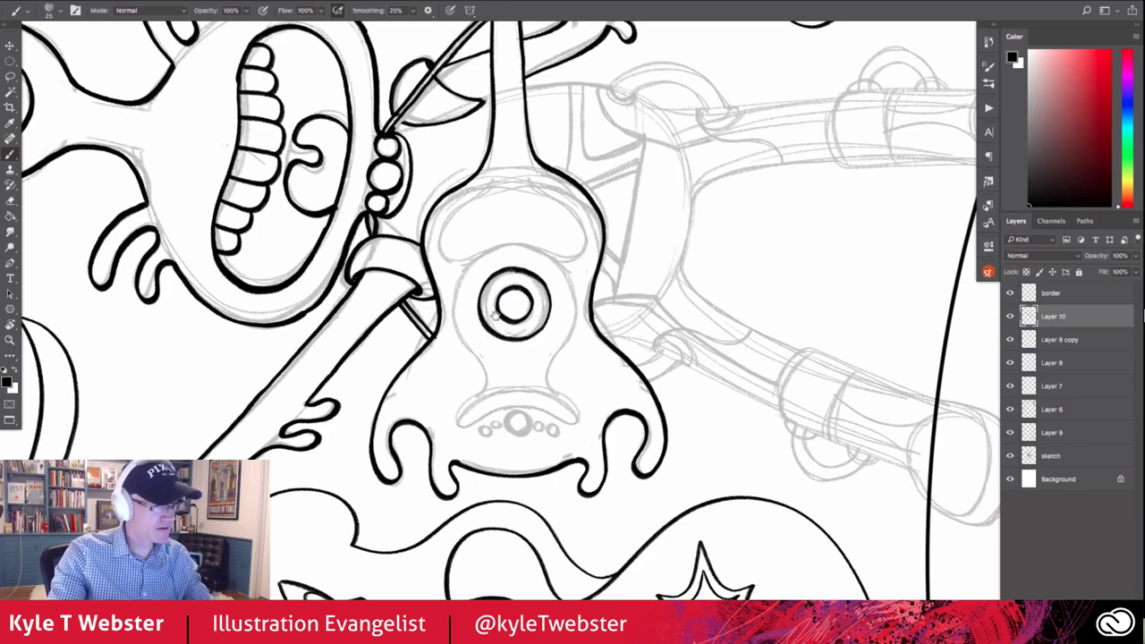
scroll(528, 295, "down", 2)
scroll(541, 340, "down", 2)
Ink the sound hole's outer ring, arcs on the upper body, the right-side curve and top curl
left_click_drag(546, 349, 535, 361)
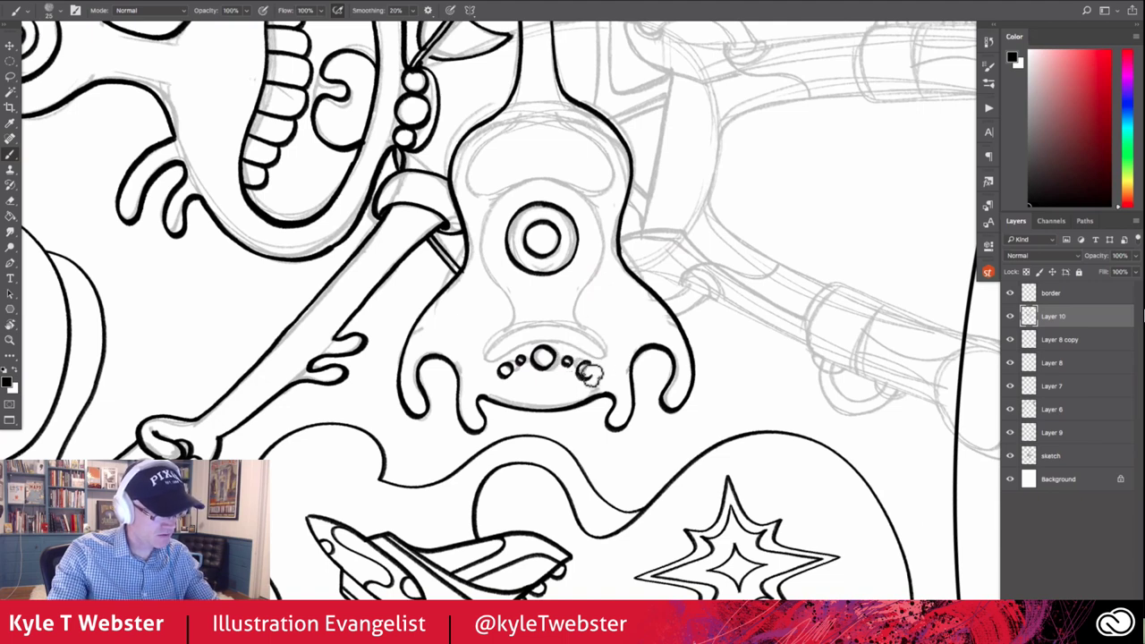
left_click_drag(472, 329, 495, 361)
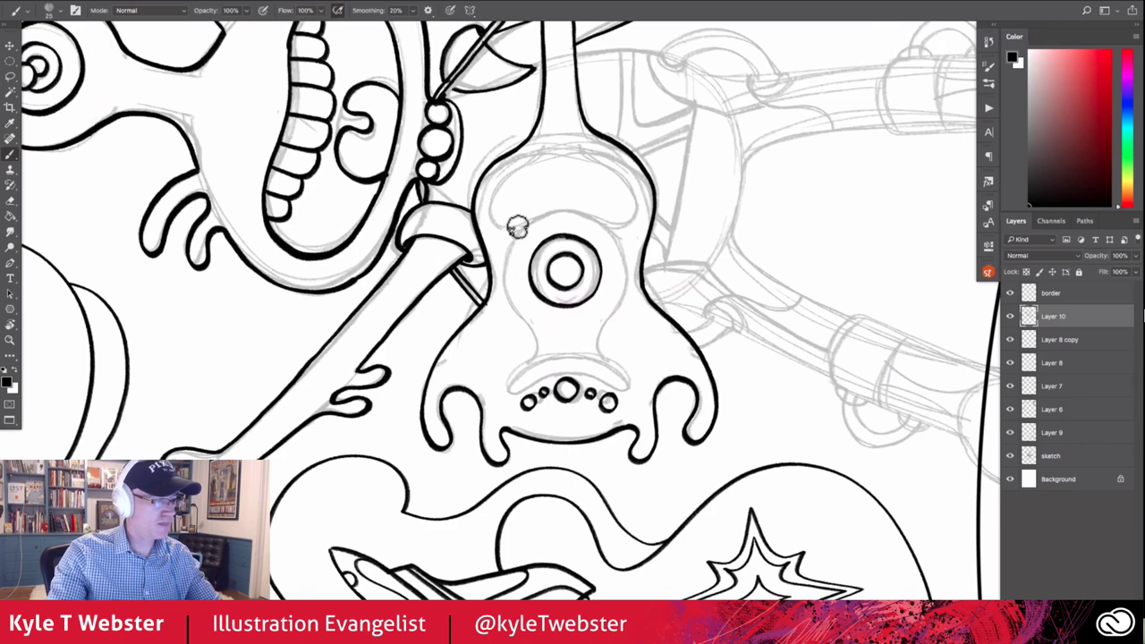
left_click_drag(513, 177, 520, 240)
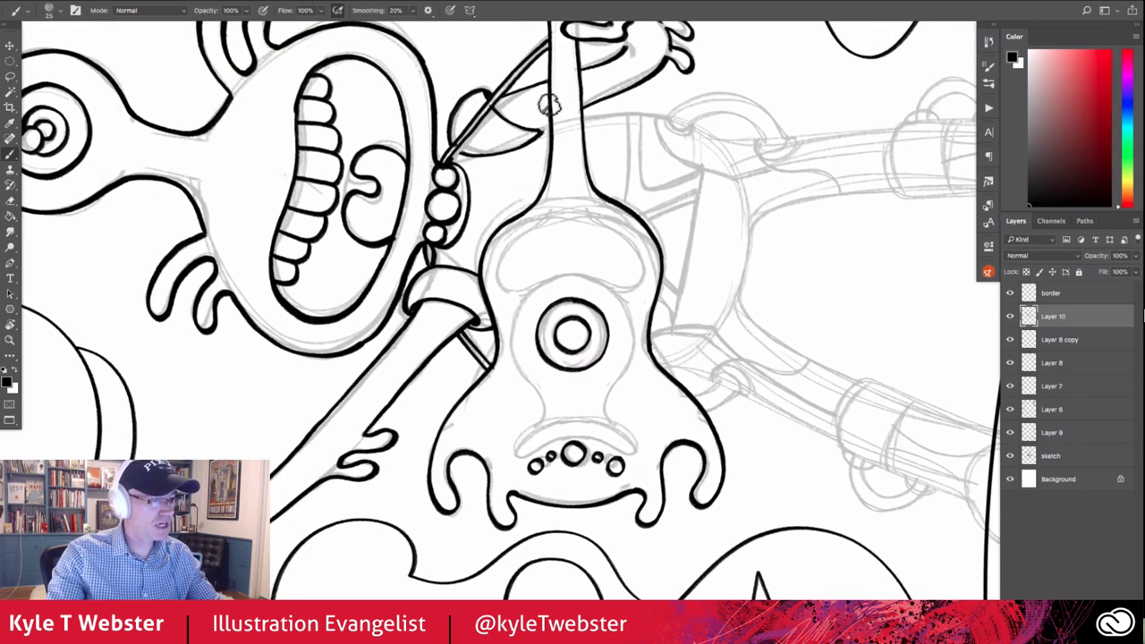
left_click_drag(655, 239, 612, 288)
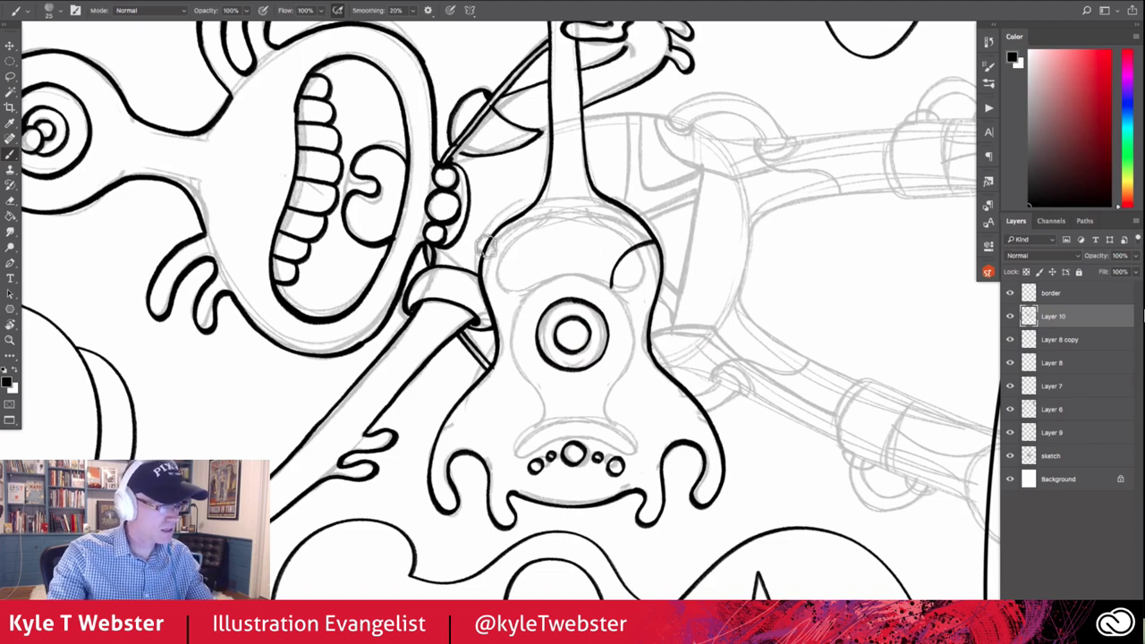
left_click_drag(497, 249, 534, 286)
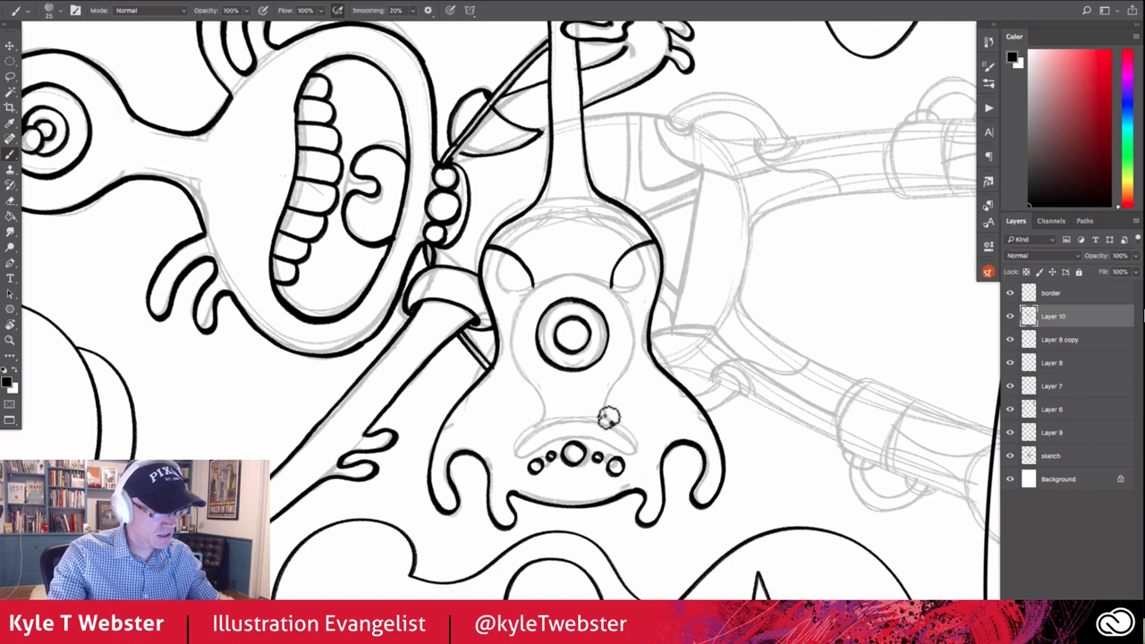
left_click_drag(608, 415, 623, 305)
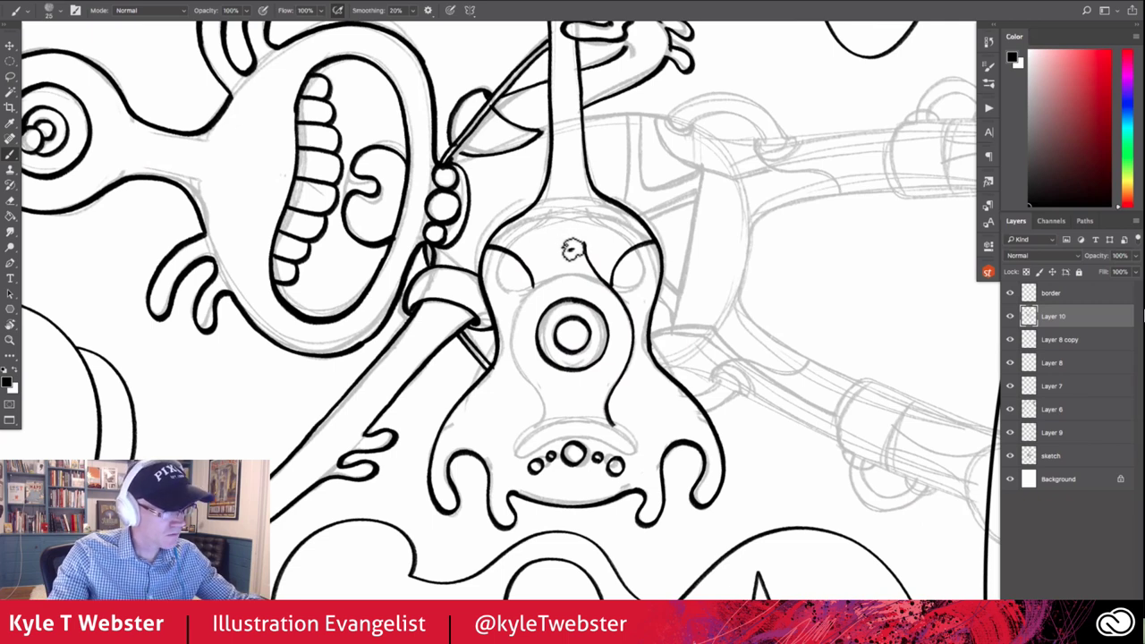
mouse_move(587, 238)
left_mouse_down()
mouse_move(550, 229)
mouse_move(574, 225)
left_mouse_up()
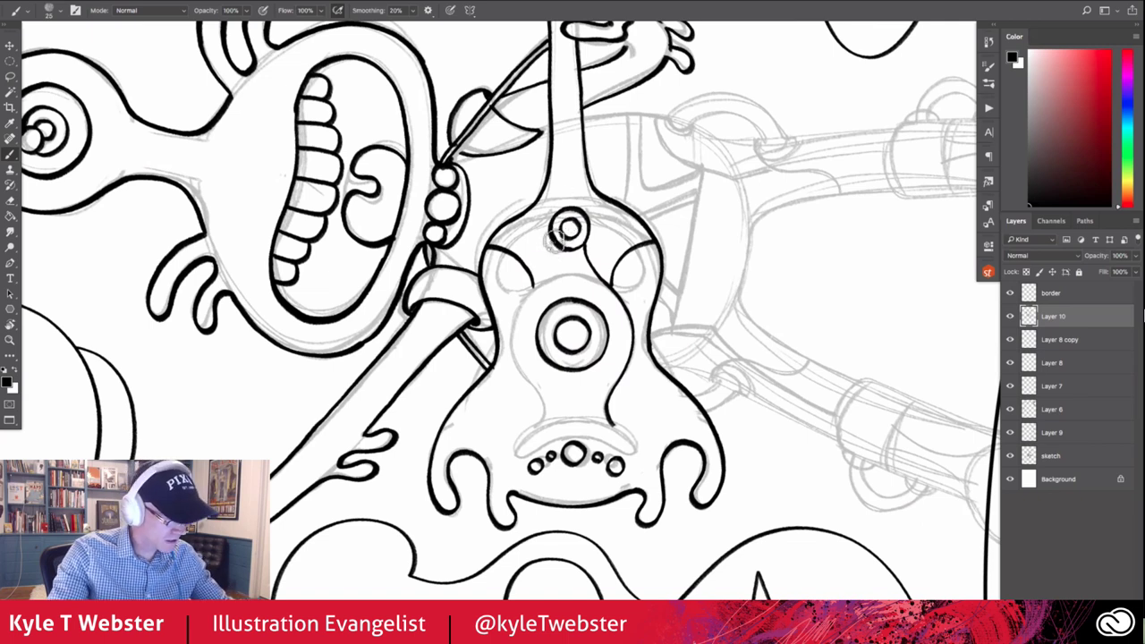
mouse_move(558, 238)
left_mouse_down()
mouse_move(514, 322)
mouse_move(514, 354)
mouse_move(538, 398)
left_mouse_up()
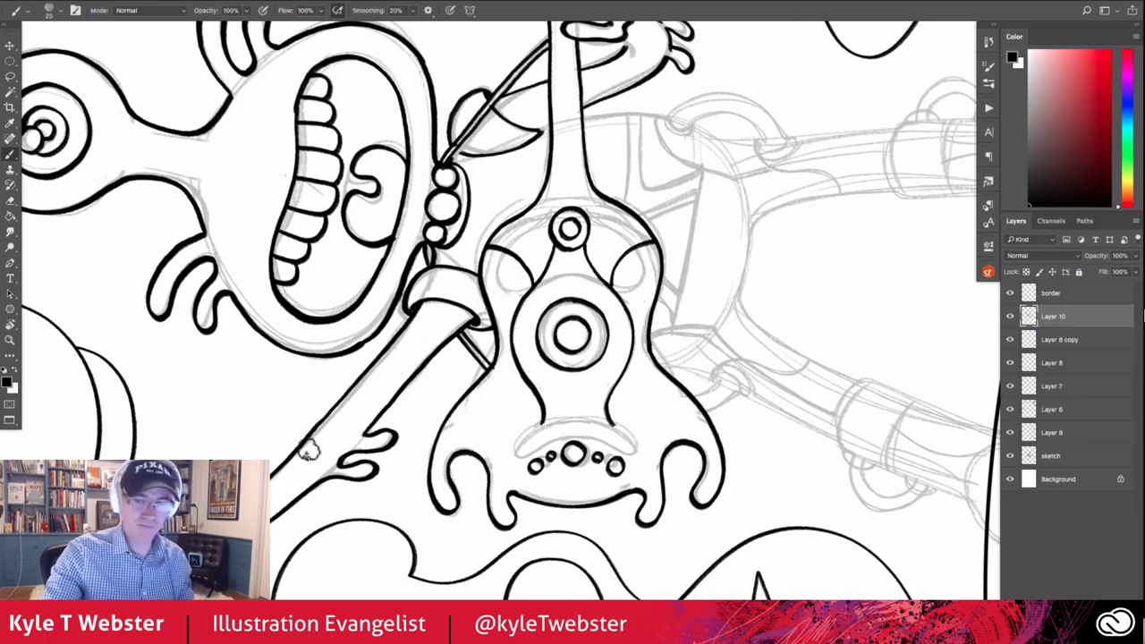
Rotate the view upright, ink the curved line beside the guitar's dots, and fit the page
key("r")
left_click_drag(279, 467, 250, 437)
left_click_drag(510, 322, 564, 241)
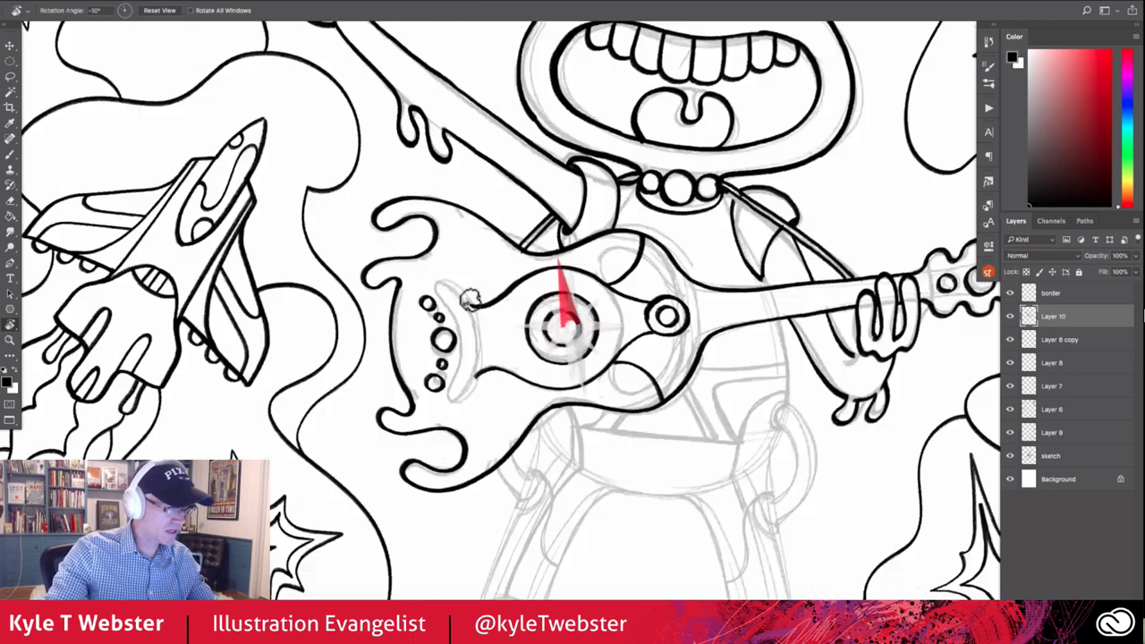
left_click_drag(465, 295, 475, 343)
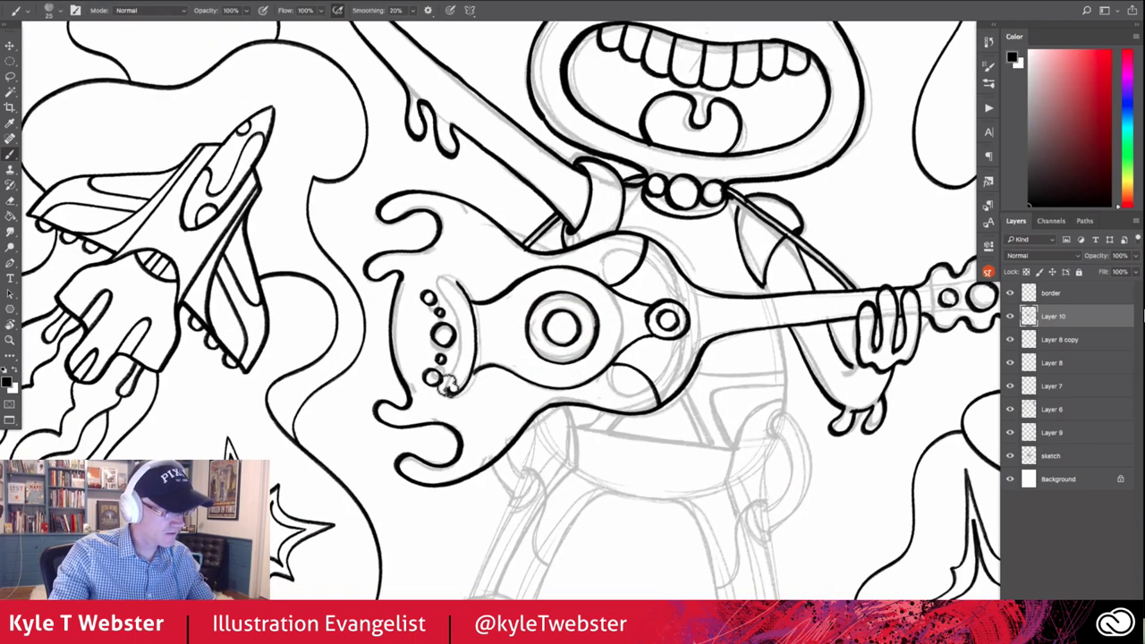
left_click_drag(463, 333, 452, 297)
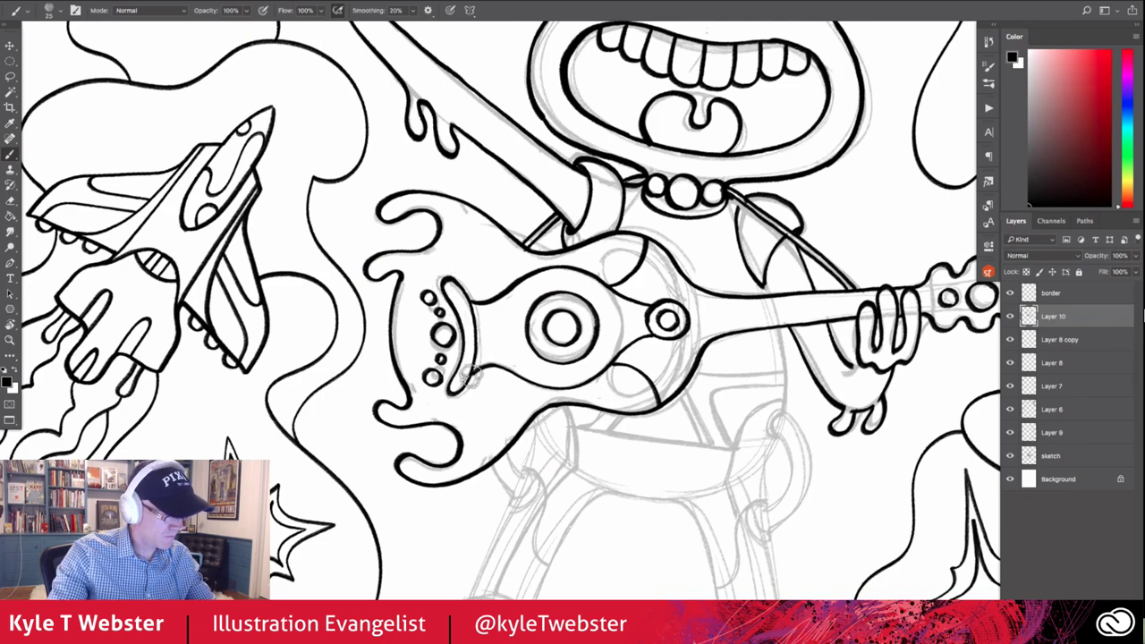
key("ctrl+0")
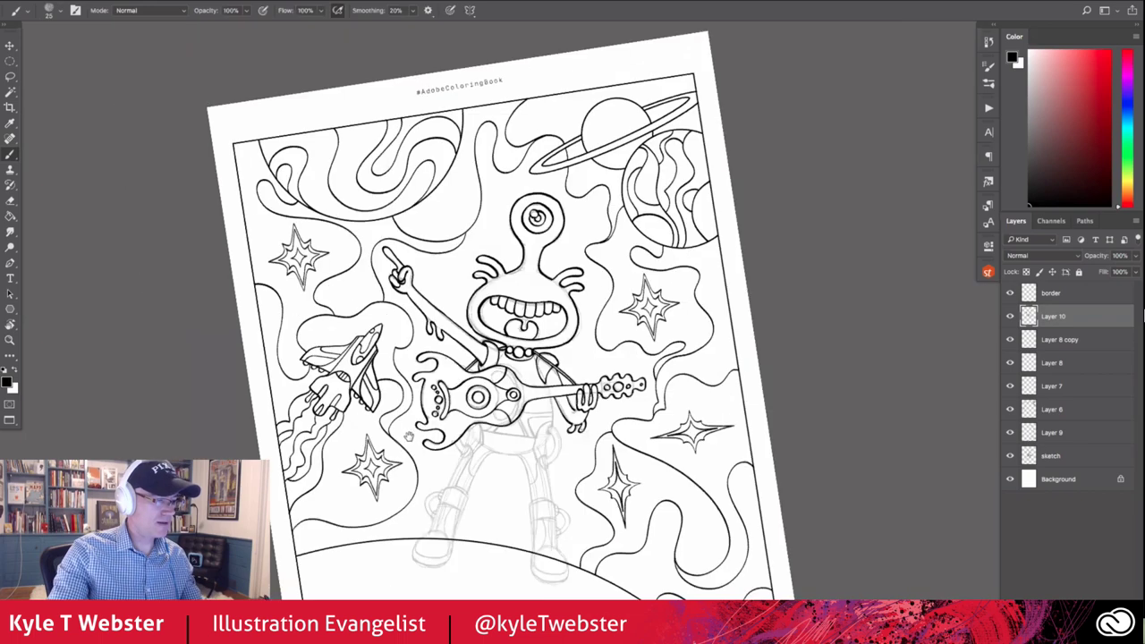
Zoom in and trace the guitar body's right edge in one bold stroke, then reframe the guitar
left_click_drag(408, 435, 424, 413)
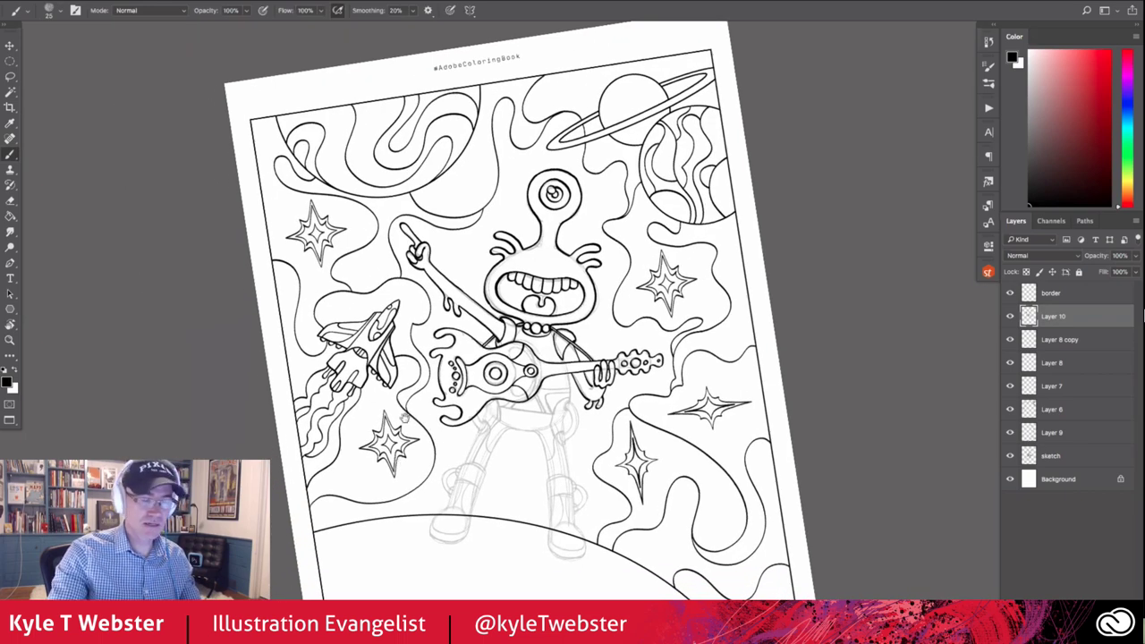
scroll(521, 391, "up", 1)
scroll(521, 385, "up", 1)
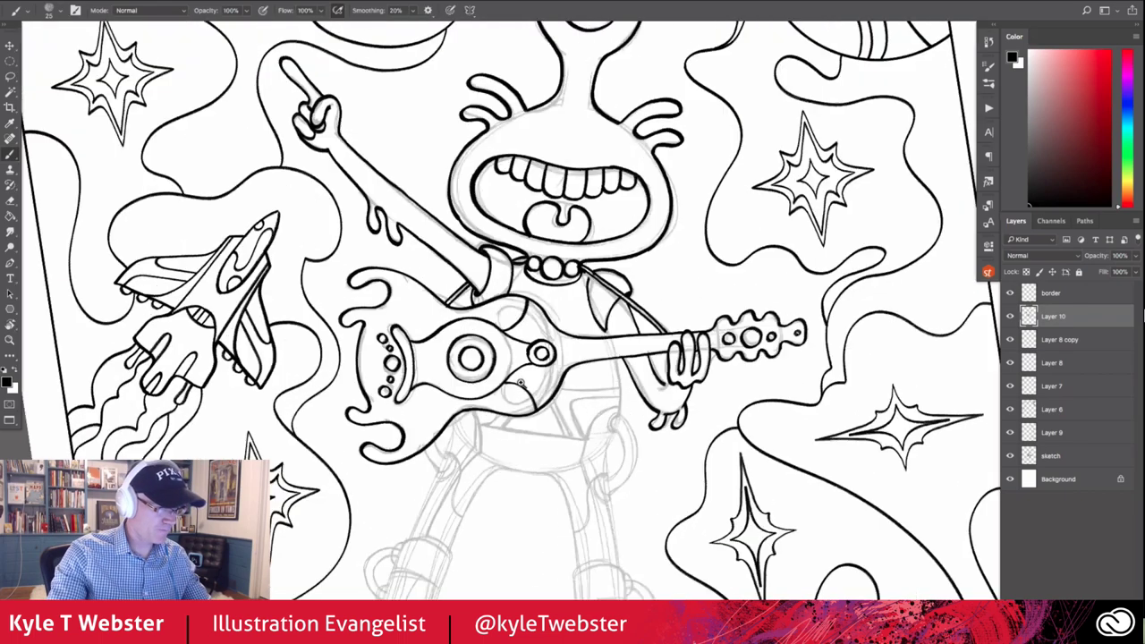
scroll(523, 377, "up", 1)
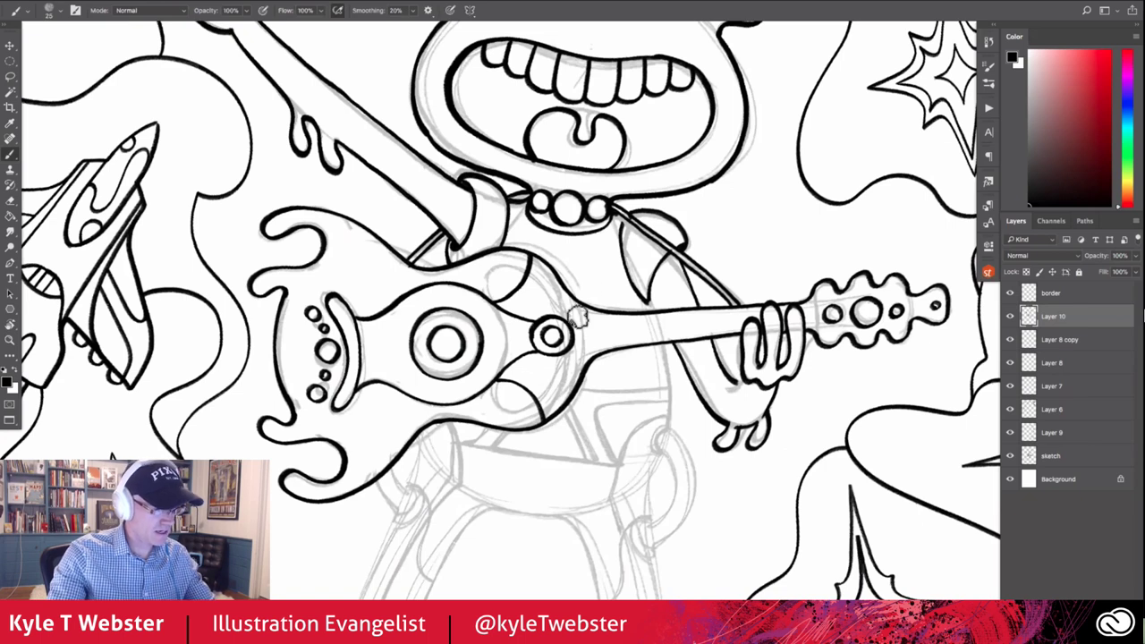
mouse_move(561, 284)
left_mouse_down()
mouse_move(581, 349)
mouse_move(568, 407)
left_mouse_up()
scroll(418, 404, "up", 2)
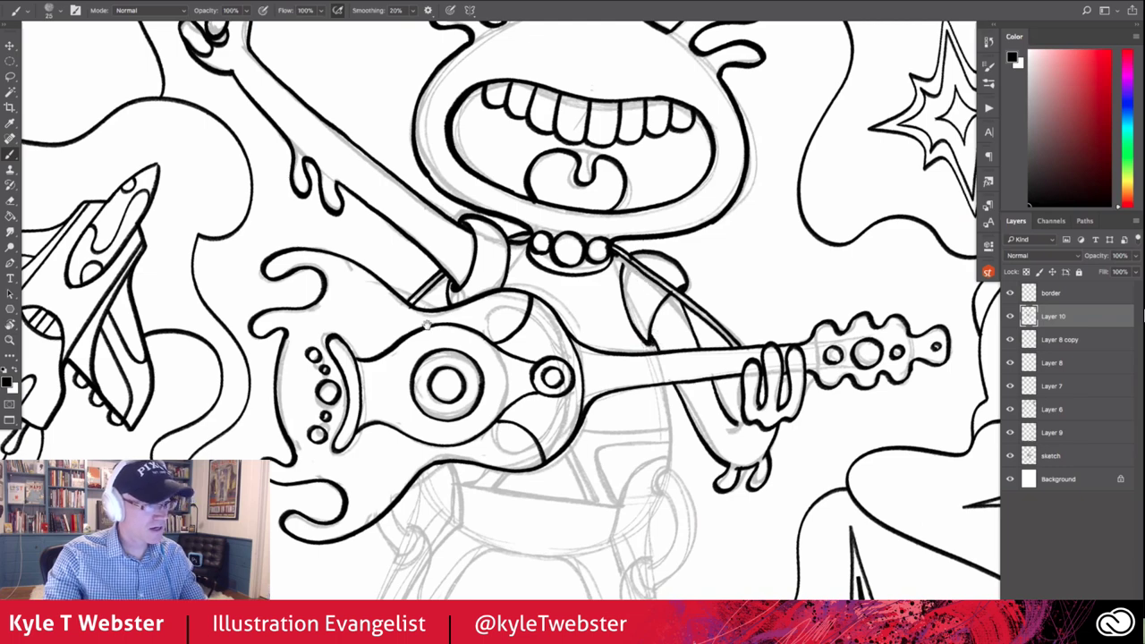
left_click_drag(428, 323, 454, 275)
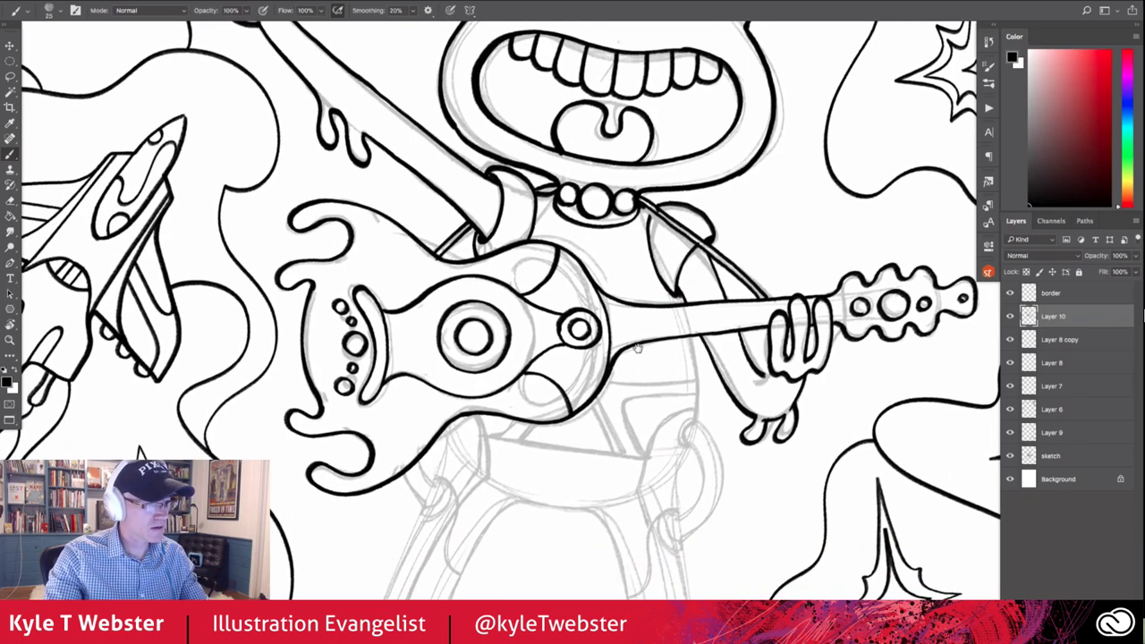
left_click_drag(637, 325, 635, 282)
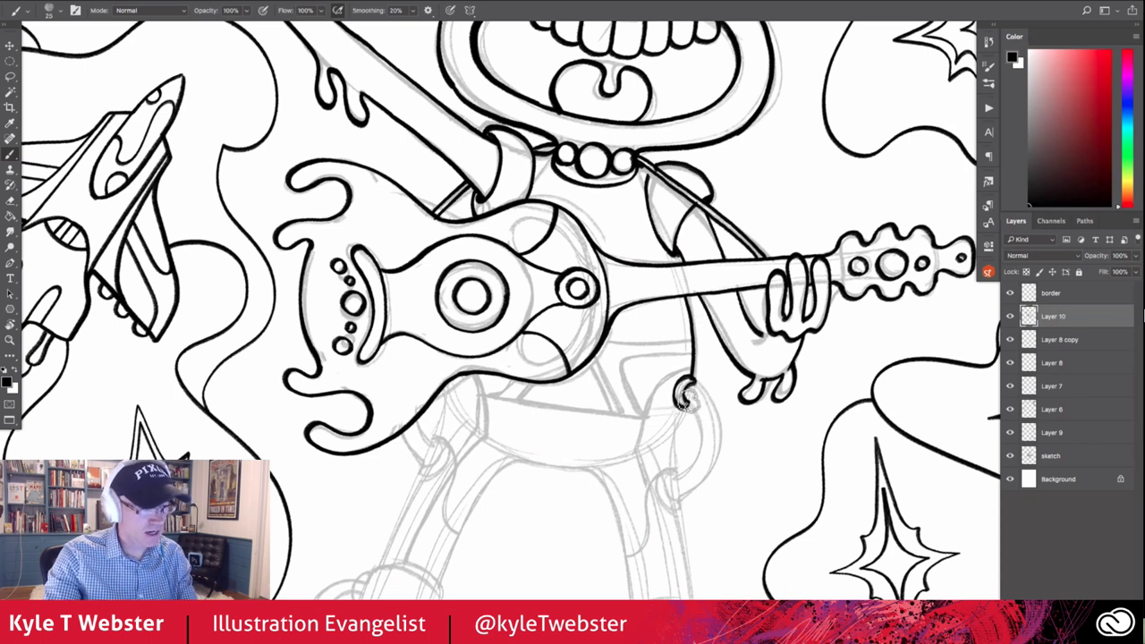
Draw a hook-bottomed chain link below the hand, outline its other side, and extend the chain down
mouse_move(696, 417)
left_mouse_down()
mouse_move(700, 460)
mouse_move(681, 476)
left_mouse_up()
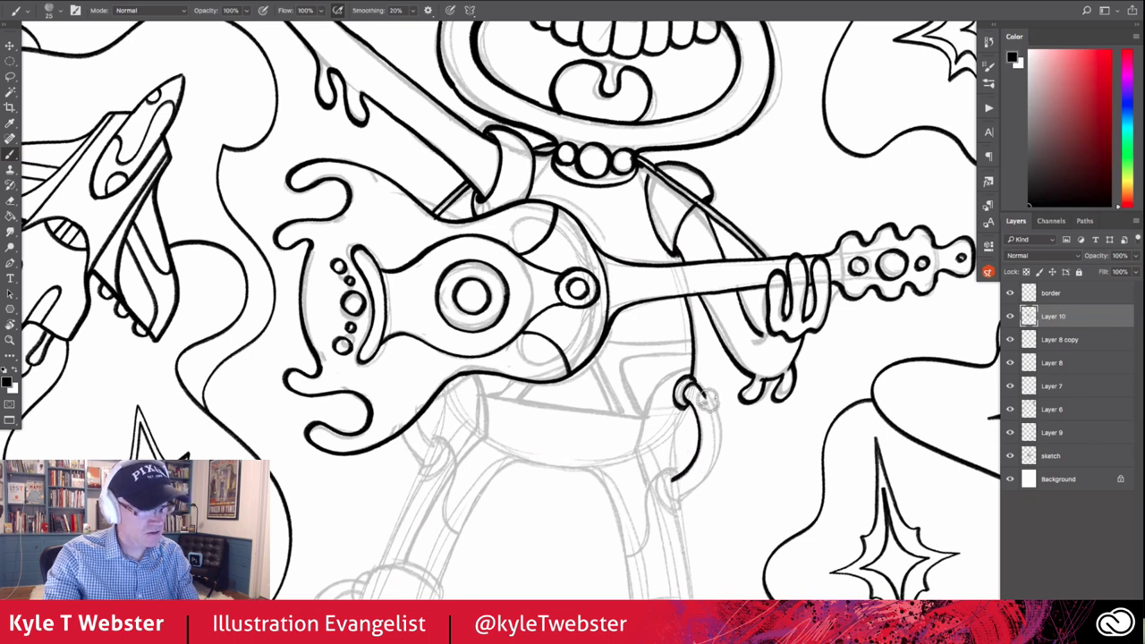
mouse_move(707, 400)
left_mouse_down()
mouse_move(712, 467)
mouse_move(694, 490)
mouse_move(673, 490)
left_mouse_up()
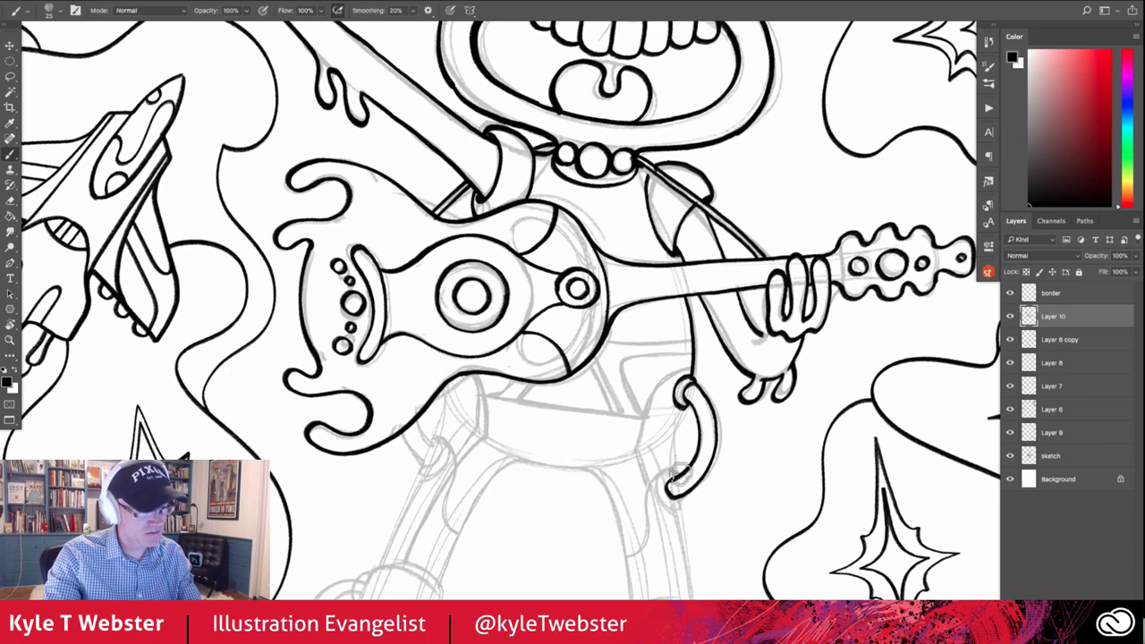
mouse_move(672, 470)
left_mouse_down()
mouse_move(656, 492)
mouse_move(669, 508)
left_mouse_up()
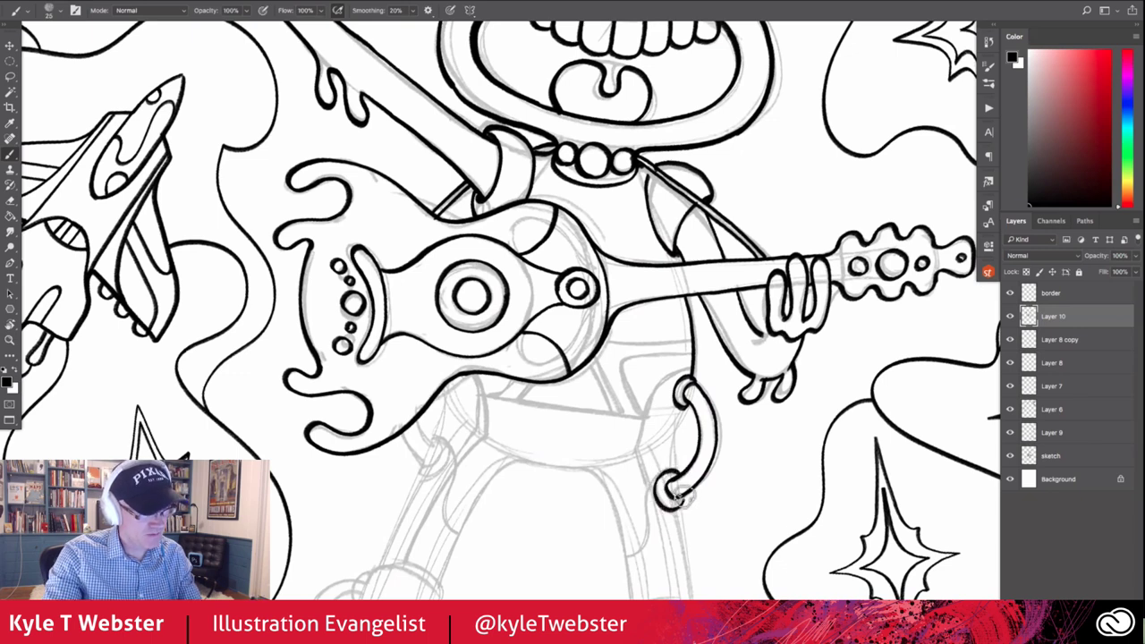
scroll(680, 438, "down", 1)
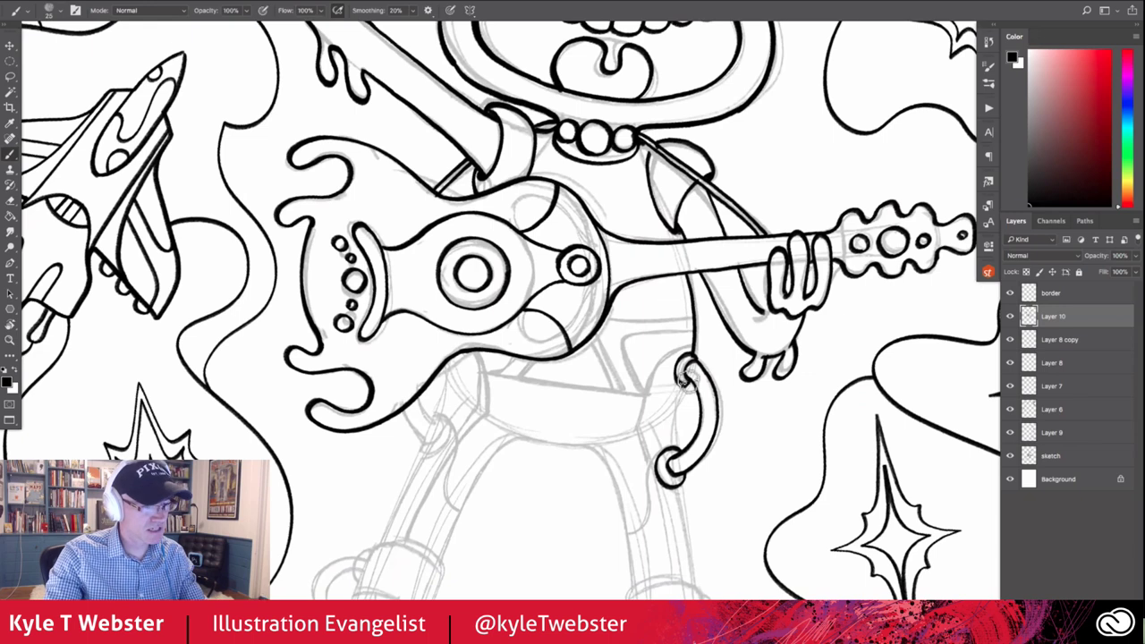
mouse_move(686, 381)
left_mouse_down()
mouse_move(671, 452)
mouse_move(696, 420)
left_mouse_up()
left_click_drag(604, 366, 594, 187)
mouse_move(669, 299)
left_mouse_down()
mouse_move(684, 402)
mouse_move(634, 402)
mouse_move(617, 426)
mouse_move(621, 465)
left_mouse_up()
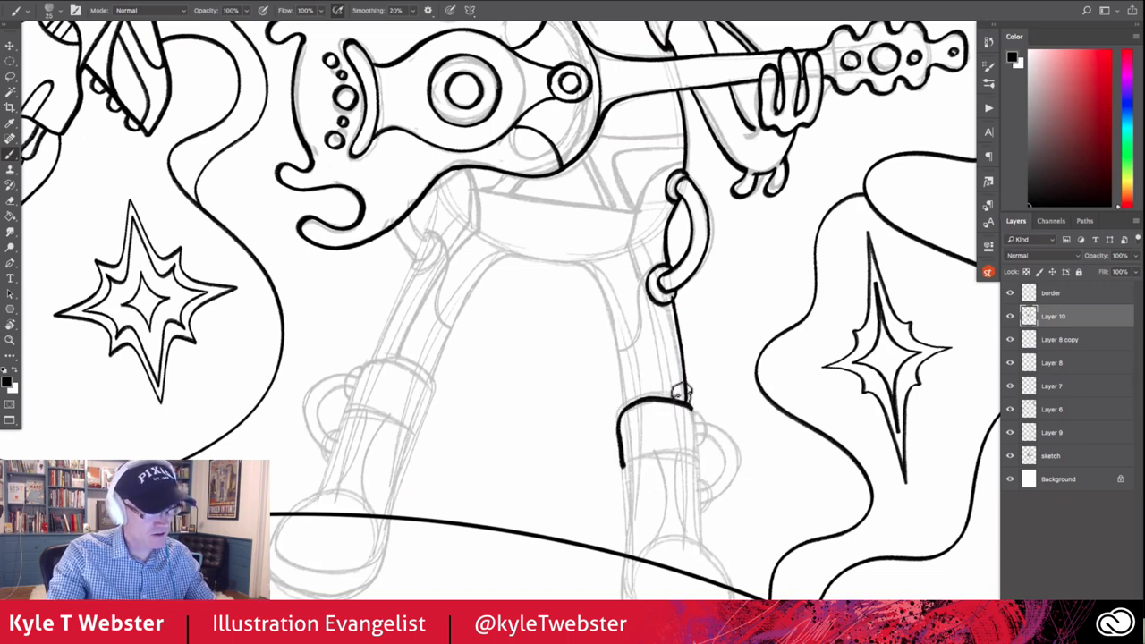
Ink the right boot's outline, its front line and the inner edge of the sole
mouse_move(690, 409)
left_mouse_down()
mouse_move(696, 467)
mouse_move(620, 466)
mouse_move(601, 300)
mouse_move(637, 340)
mouse_move(631, 438)
mouse_move(645, 465)
left_mouse_up()
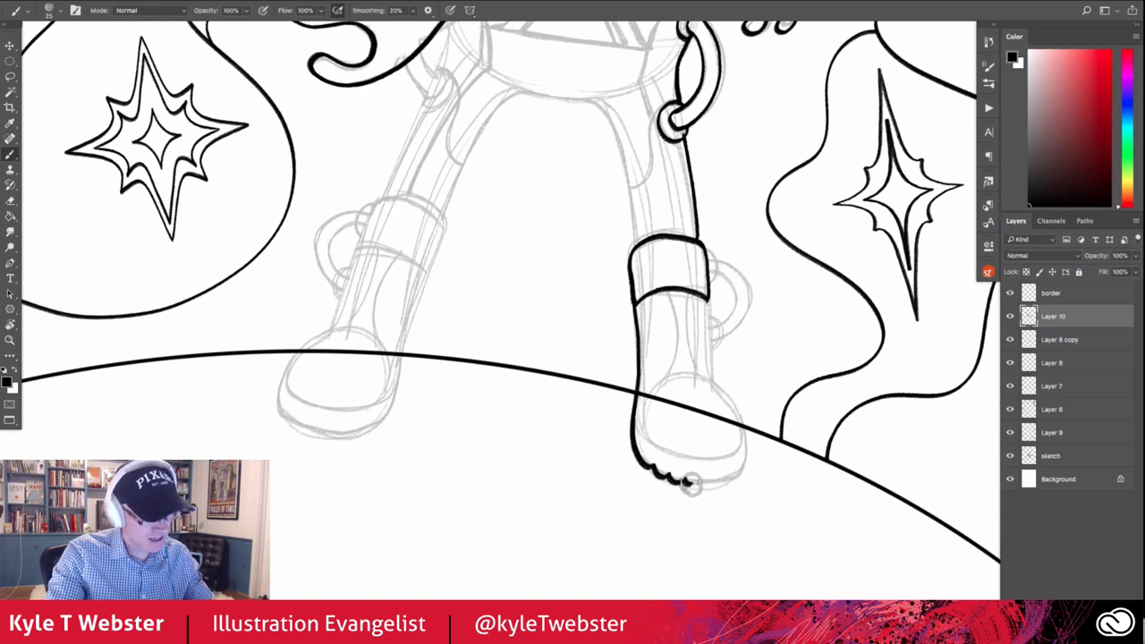
mouse_move(729, 481)
left_mouse_down()
mouse_move(740, 417)
mouse_move(723, 392)
mouse_move(709, 295)
left_mouse_up()
left_click_drag(591, 276, 589, 326)
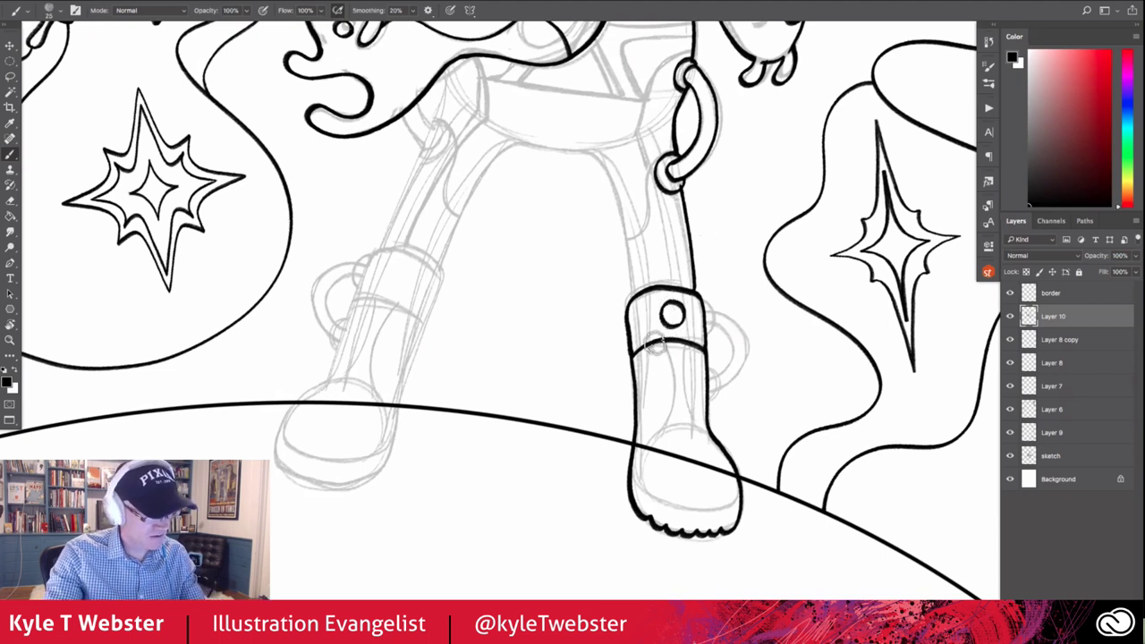
mouse_move(660, 351)
left_mouse_down()
mouse_move(669, 425)
mouse_move(632, 458)
left_mouse_up()
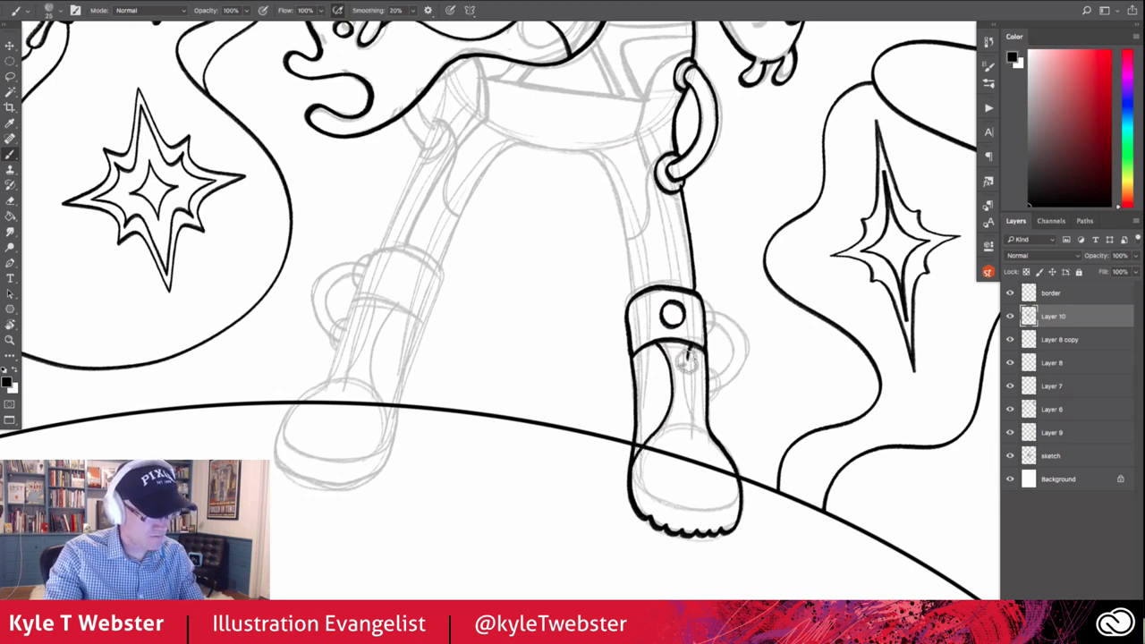
mouse_move(688, 347)
left_mouse_down()
mouse_move(689, 407)
mouse_move(719, 448)
left_mouse_up()
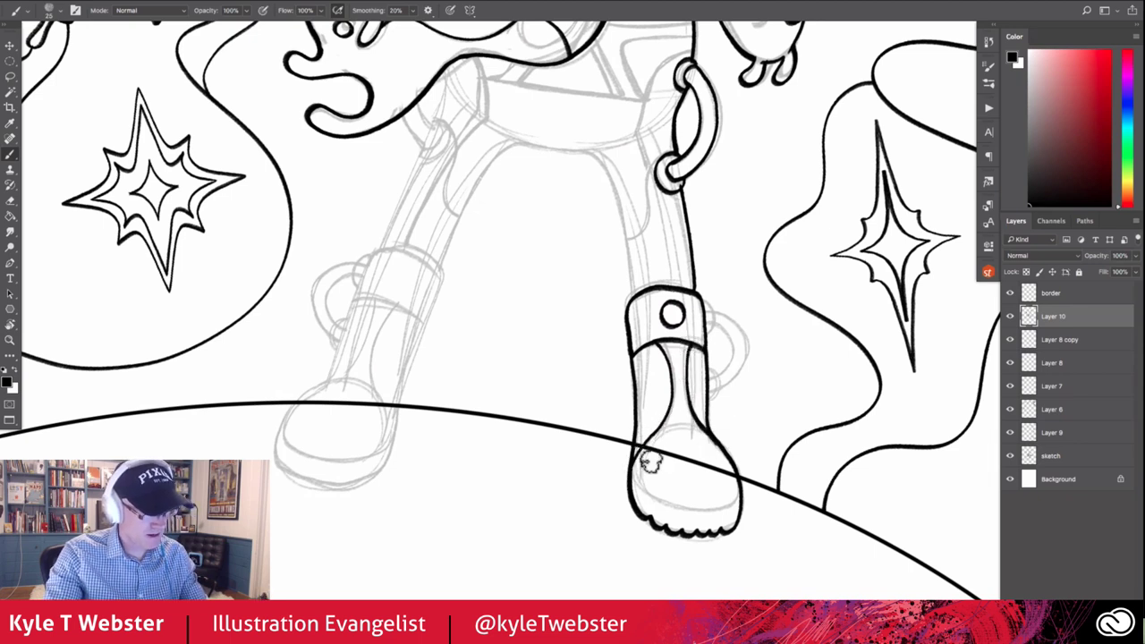
mouse_move(629, 480)
left_mouse_down()
mouse_move(658, 508)
mouse_move(708, 512)
left_mouse_up()
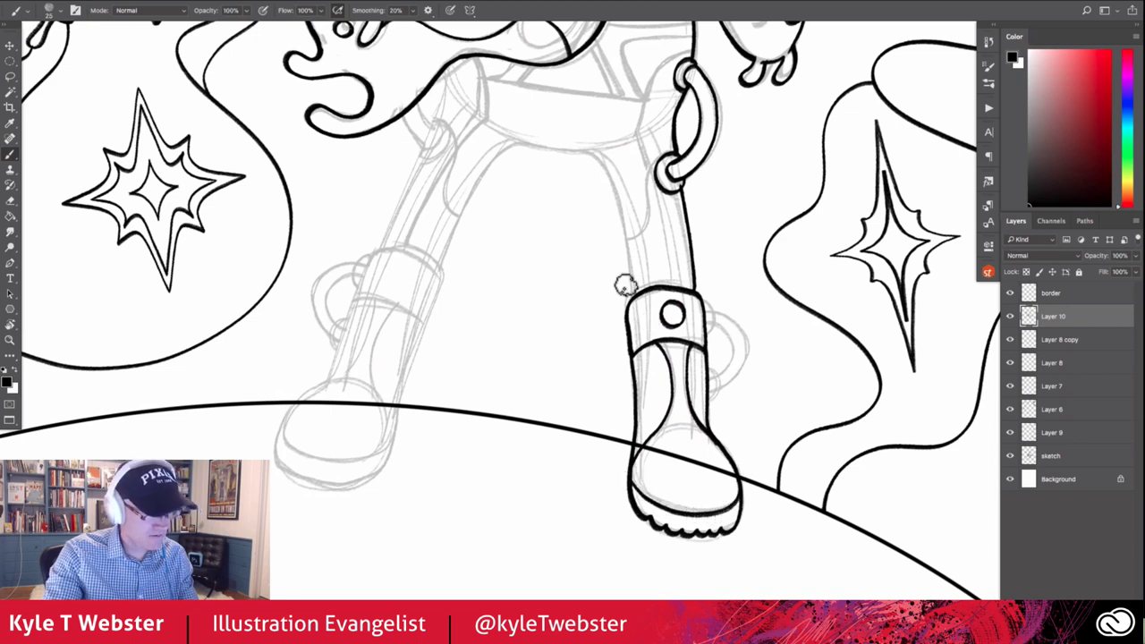
Add the small rounded rivet on the boot shaft and the loop on the cuff's side
scroll(696, 304, "up", 2)
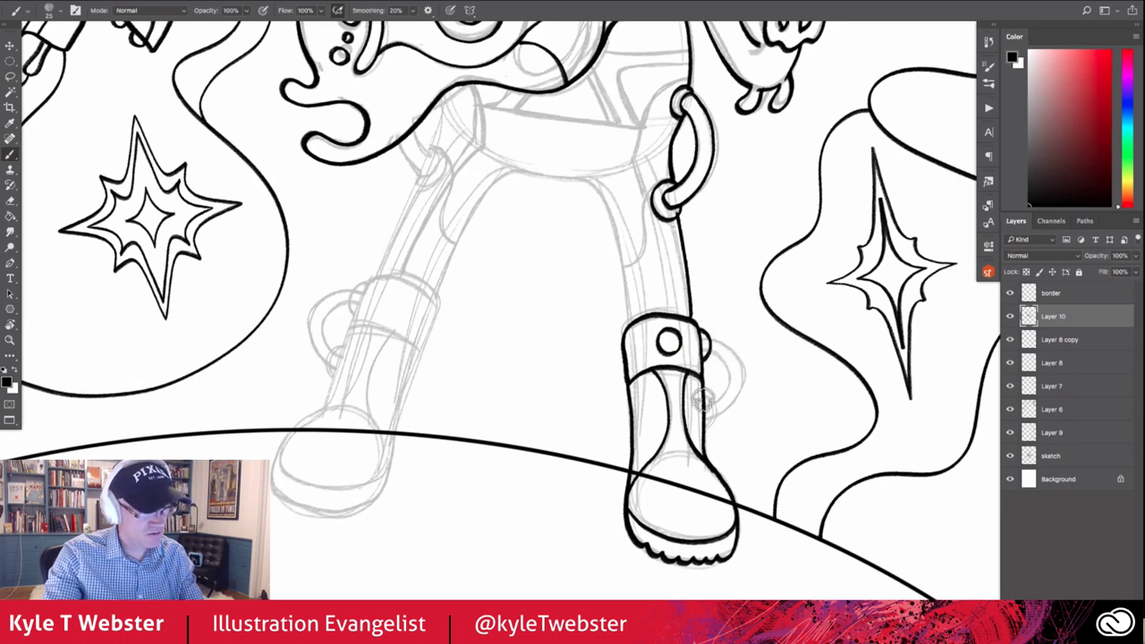
left_click_drag(712, 401, 707, 422)
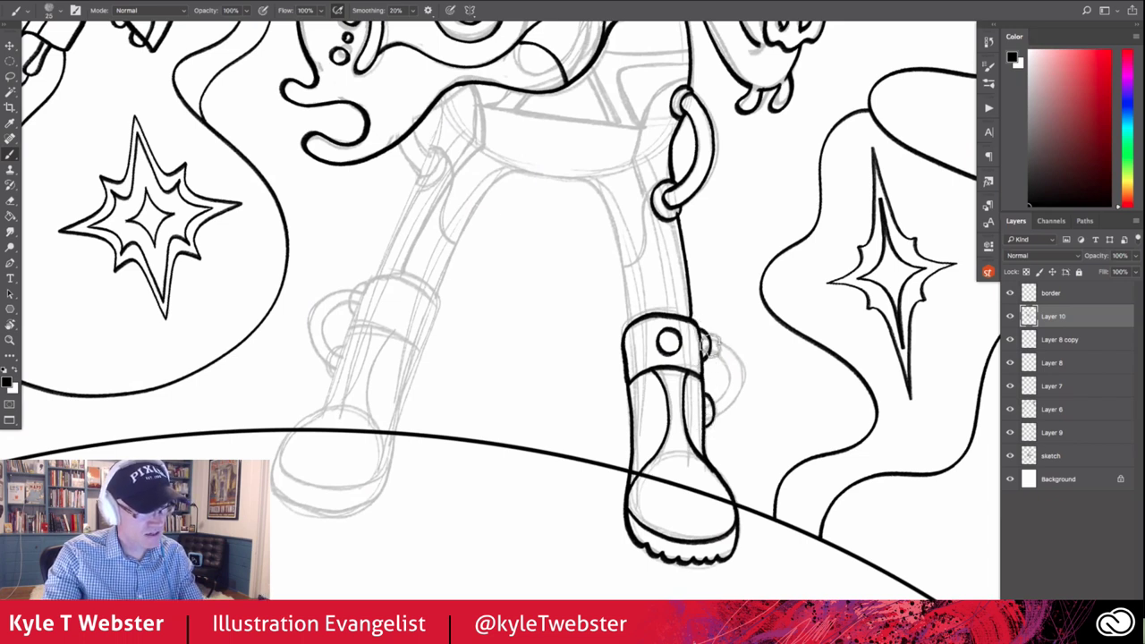
left_click_drag(720, 339, 729, 405)
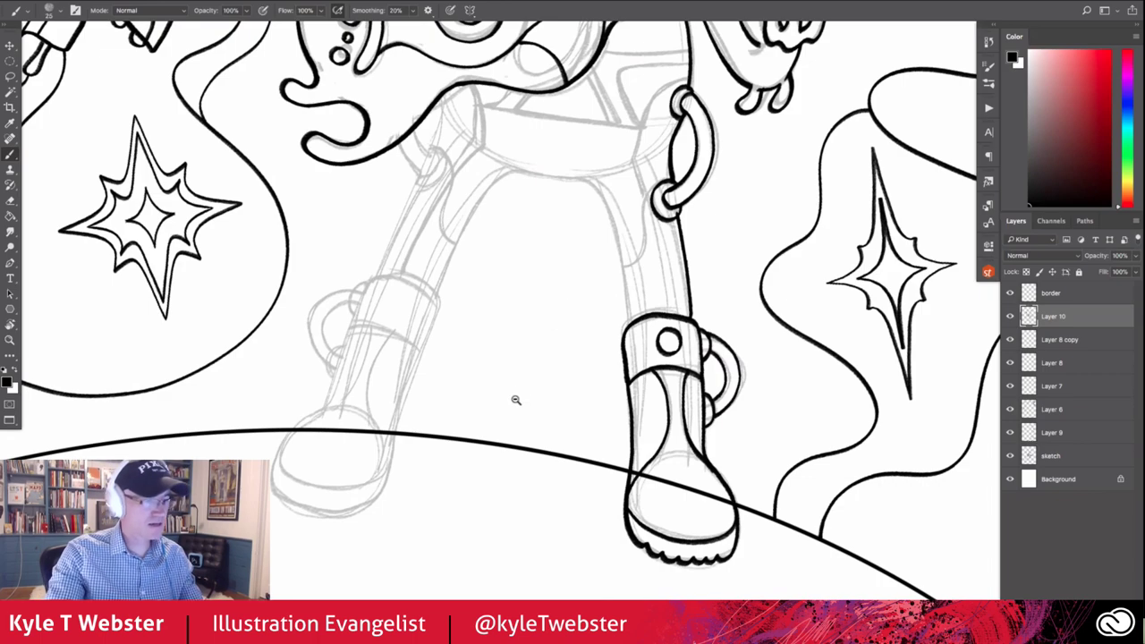
scroll(499, 396, "down", 3)
scroll(527, 447, "down", 2)
left_click_drag(544, 473, 614, 537)
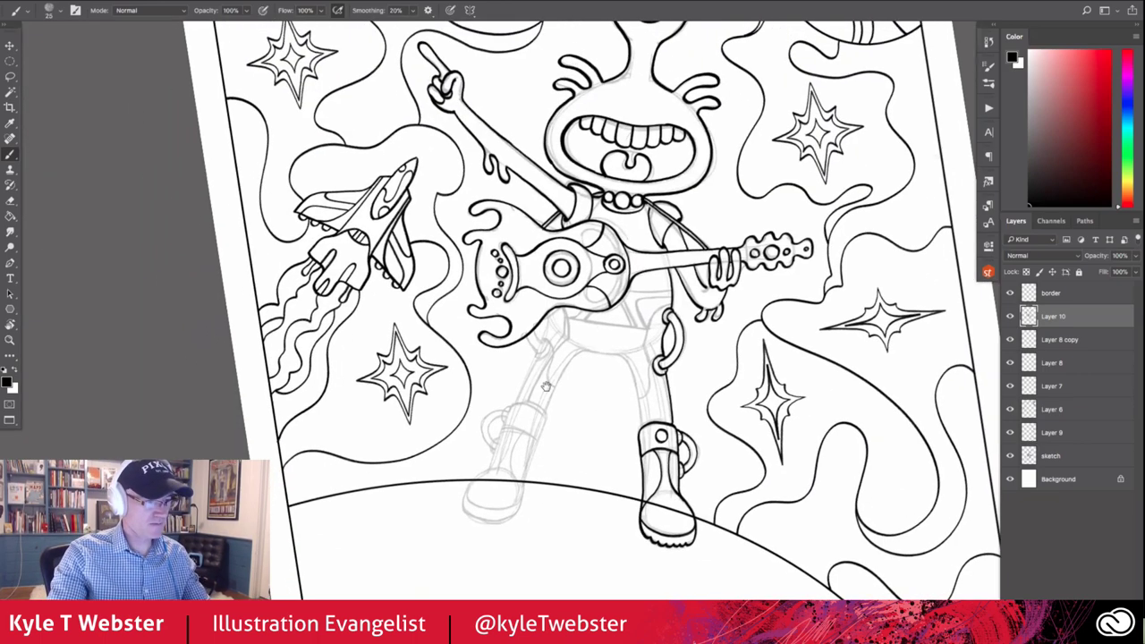
Ink the guitar neck's lower edge and the shirt lines from the necklace down to the hip
scroll(721, 249, "up", 2)
scroll(721, 249, "up", 2)
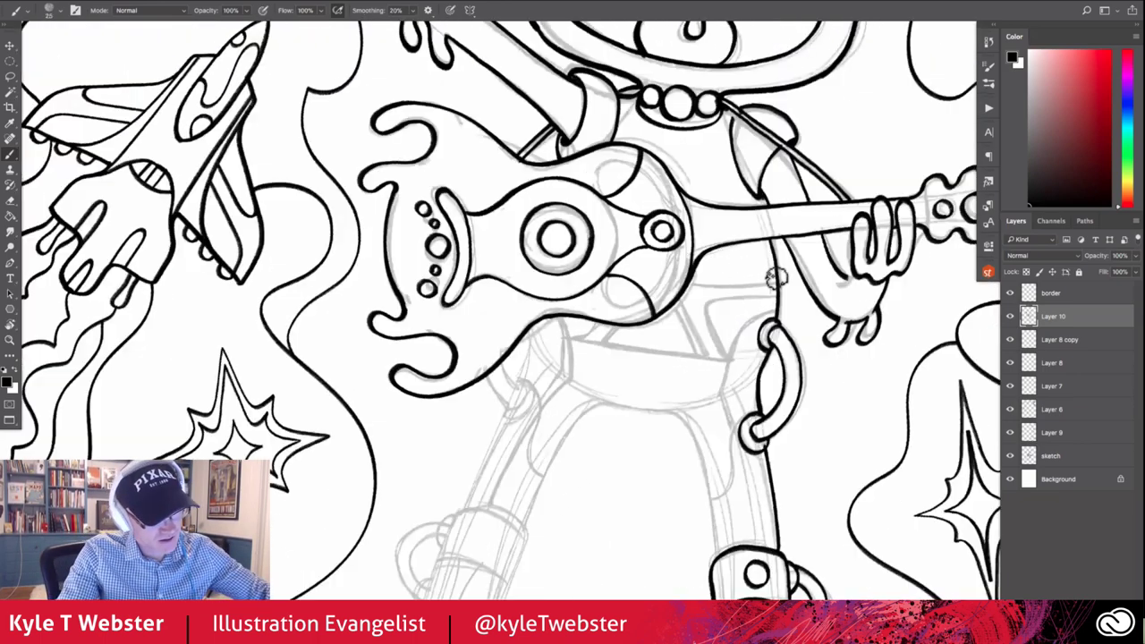
left_click_drag(764, 279, 702, 281)
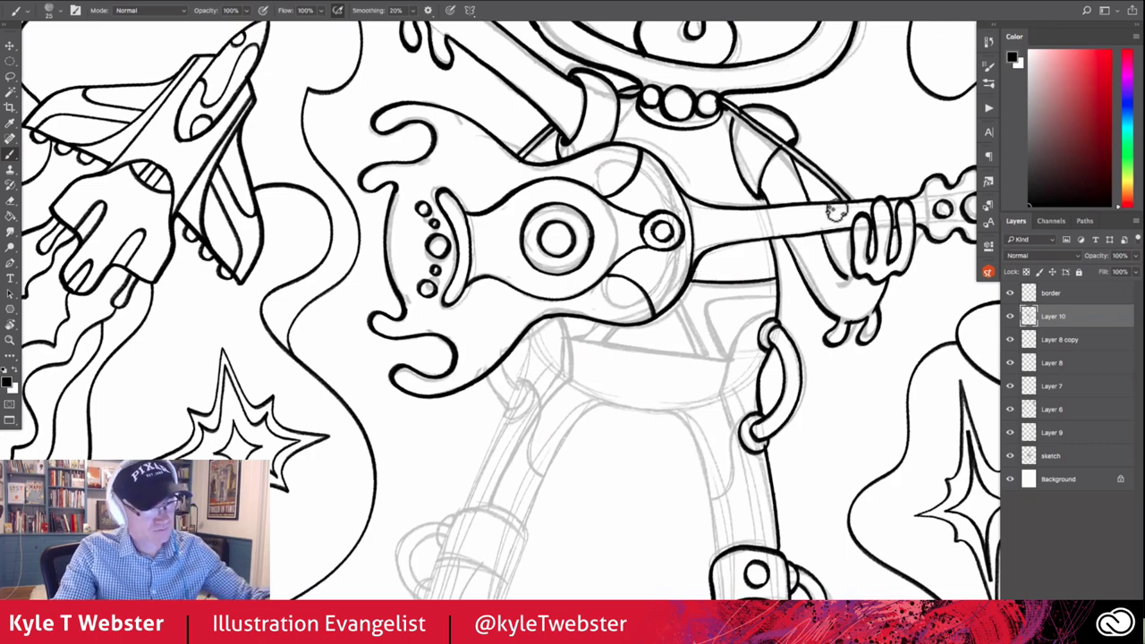
scroll(699, 280, "up", 3)
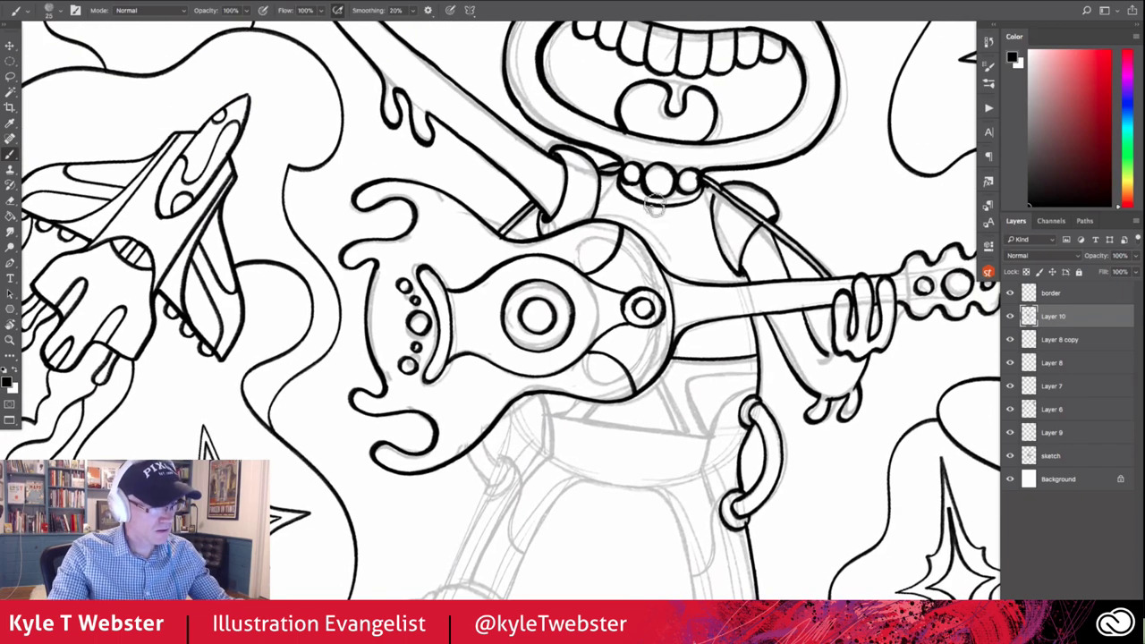
left_click_drag(654, 207, 650, 234)
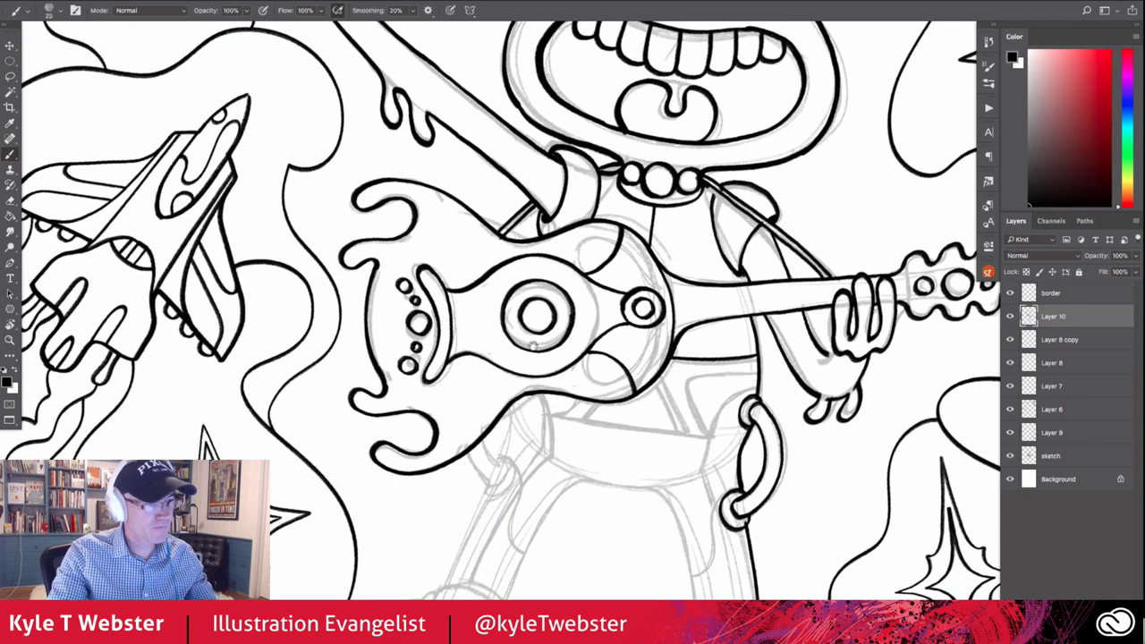
scroll(653, 229, "up", 2)
scroll(666, 240, "up", 1)
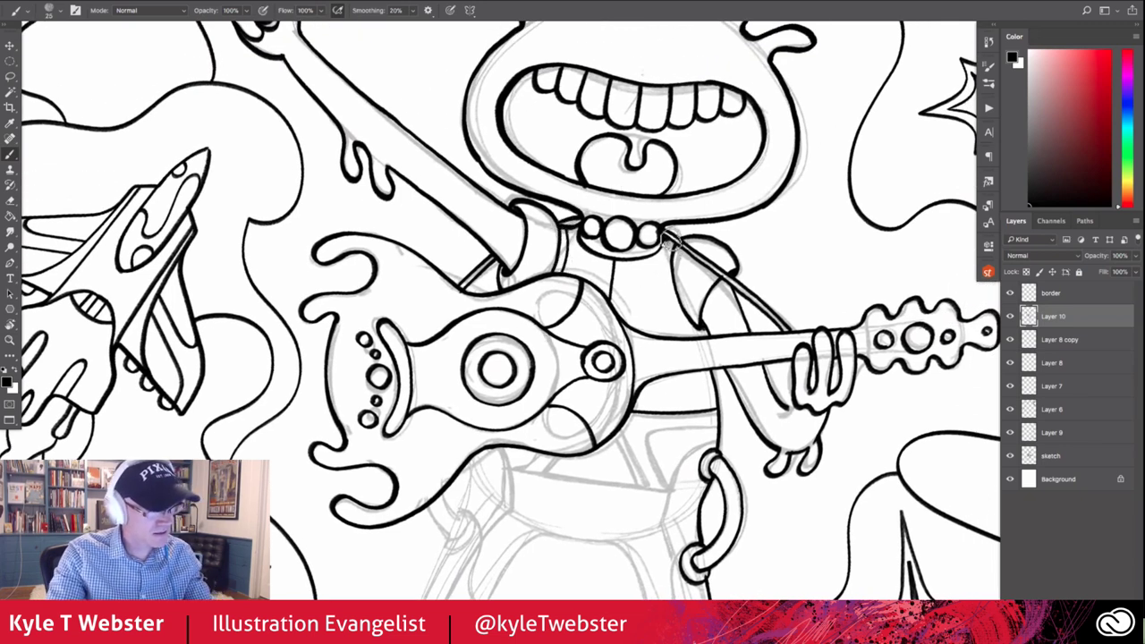
left_click_drag(666, 246, 676, 320)
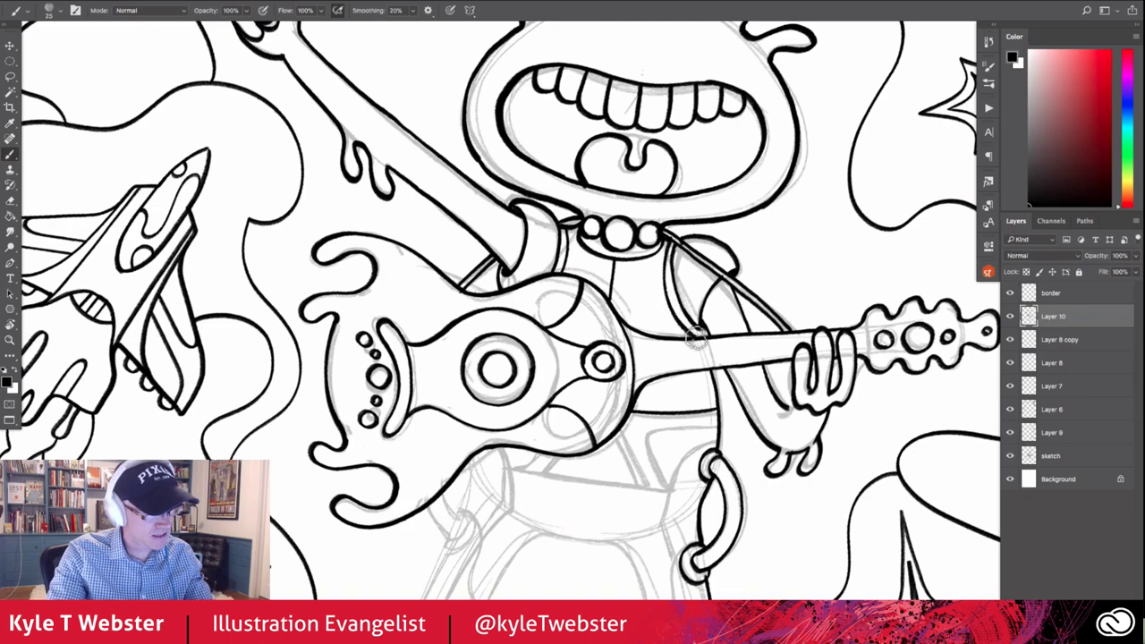
scroll(685, 234, "down", 2)
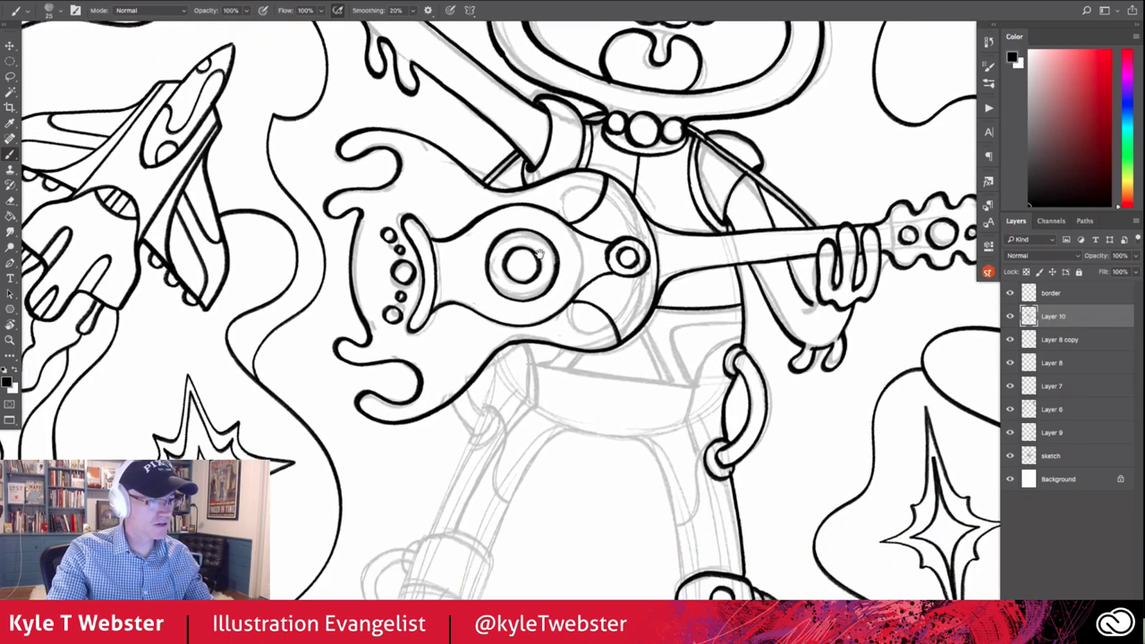
scroll(644, 269, "down", 4)
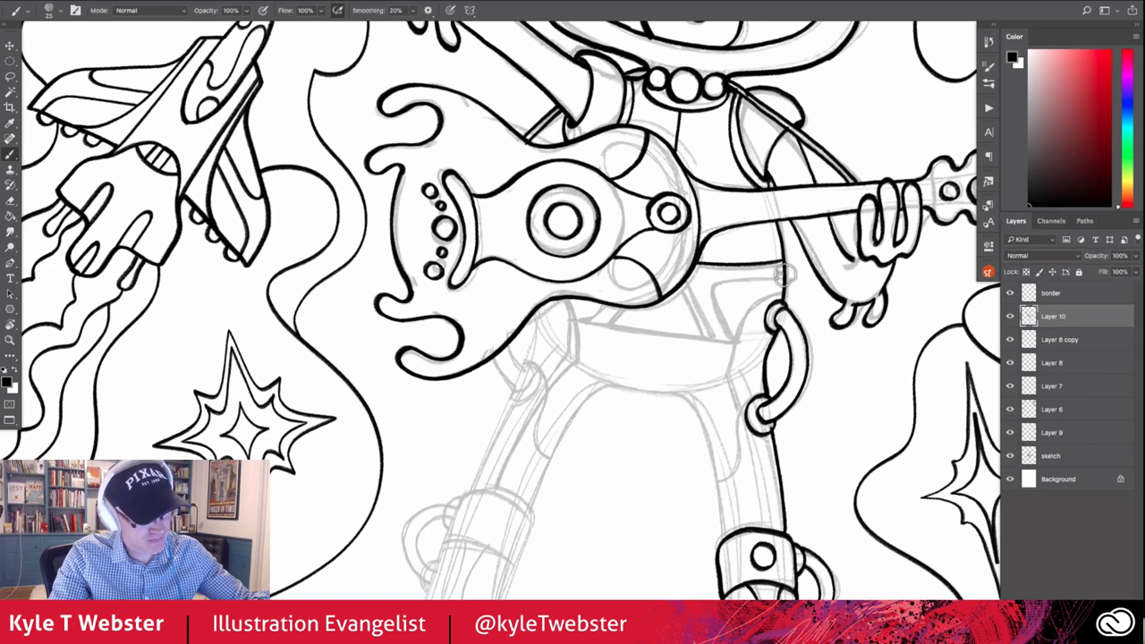
left_click_drag(717, 291, 723, 320)
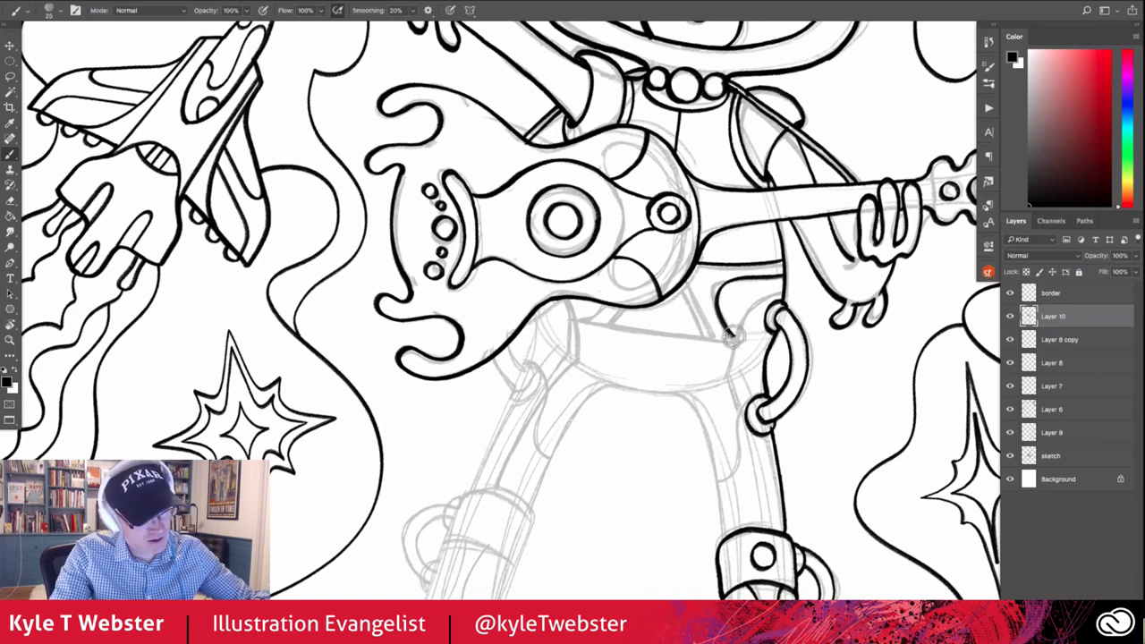
scroll(614, 303, "left", 2)
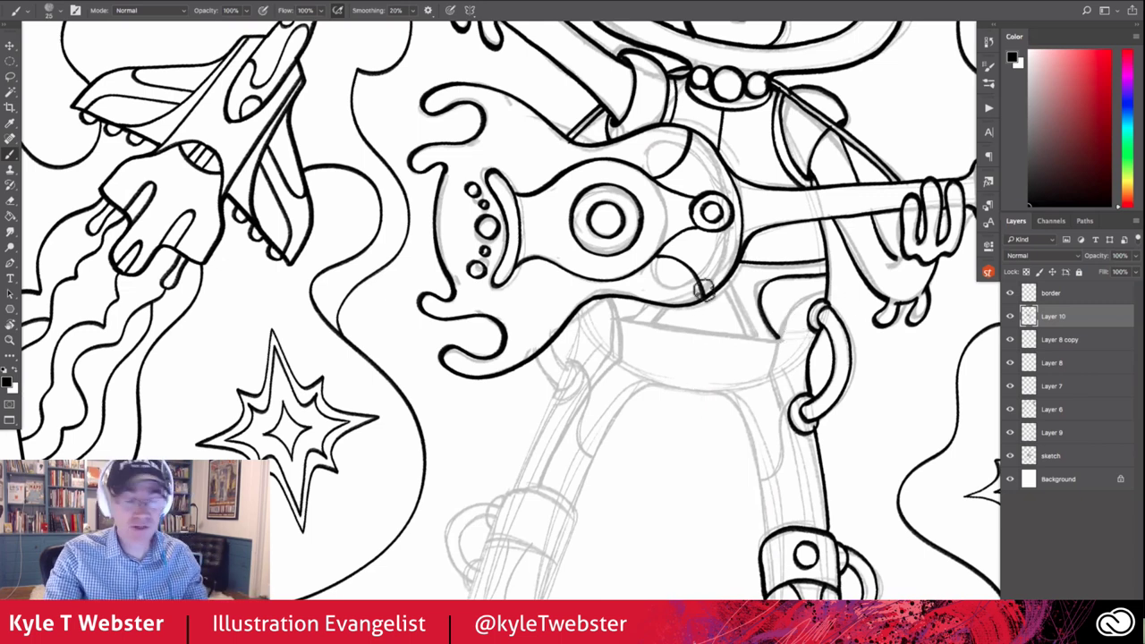
Ink the left leg's outer and left edges and the small ring curve under the guitar body
mouse_move(824, 288)
left_mouse_down()
mouse_move(769, 358)
mouse_move(716, 237)
mouse_move(750, 381)
mouse_move(736, 446)
mouse_move(694, 309)
mouse_move(758, 303)
mouse_move(703, 299)
mouse_move(640, 417)
left_mouse_up()
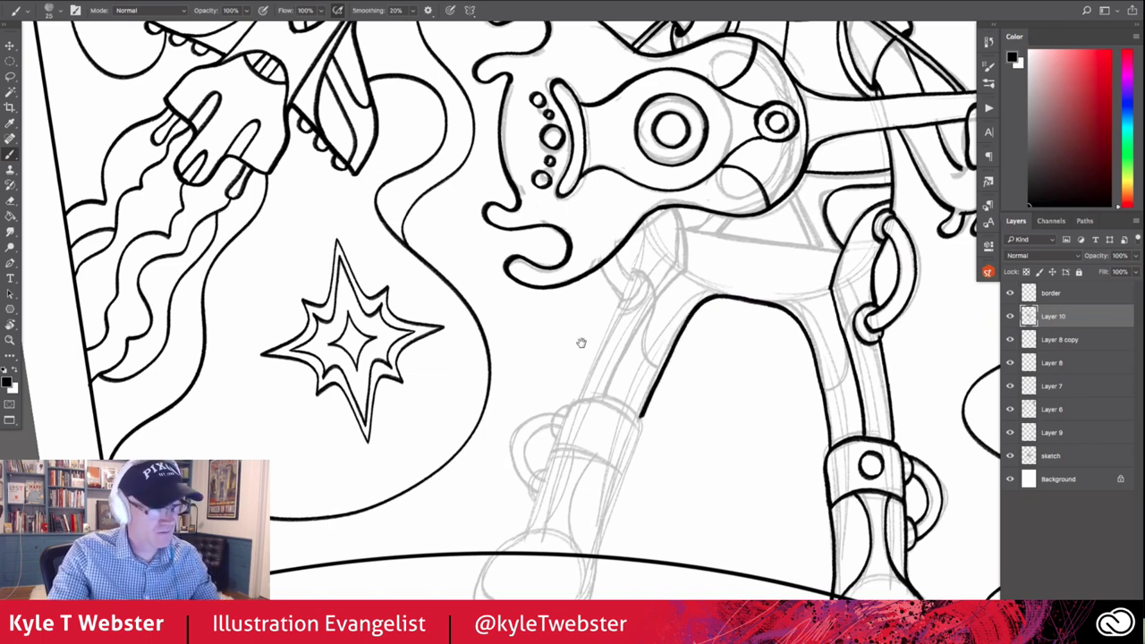
left_click_drag(623, 289, 631, 294)
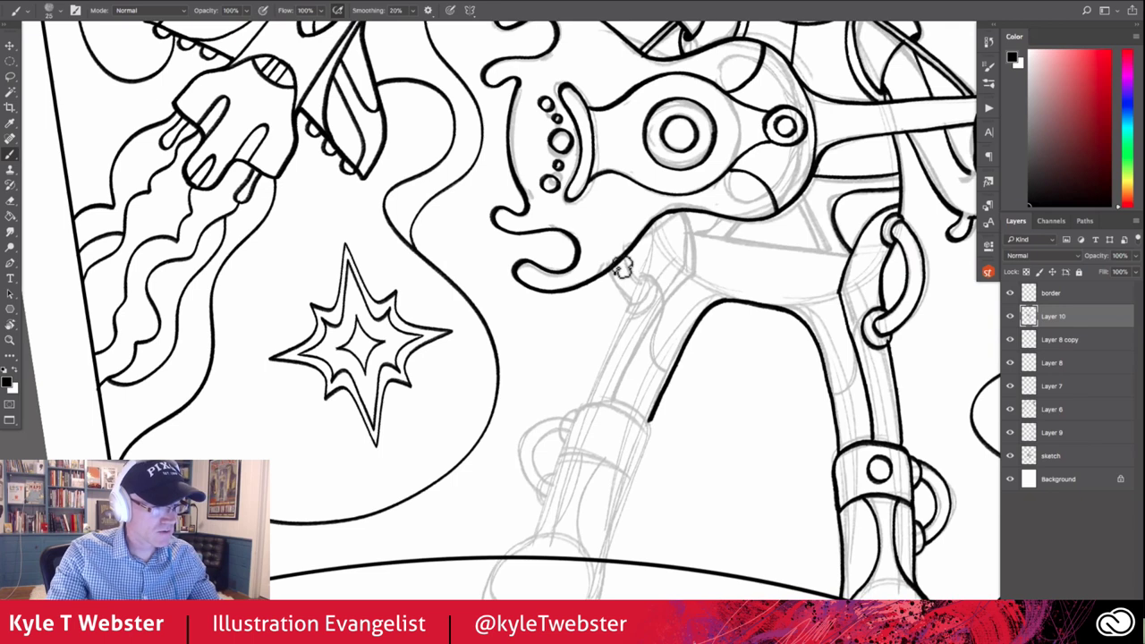
mouse_move(624, 260)
left_mouse_down()
mouse_move(638, 282)
mouse_move(630, 300)
mouse_move(644, 308)
mouse_move(650, 271)
left_mouse_up()
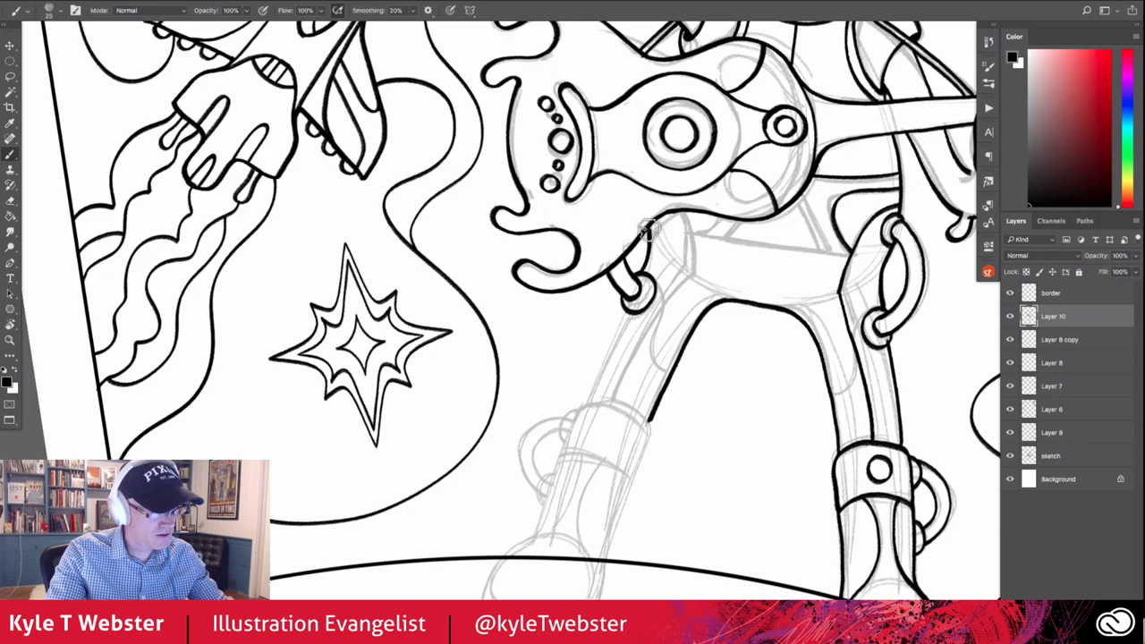
key("ctrl+minus")
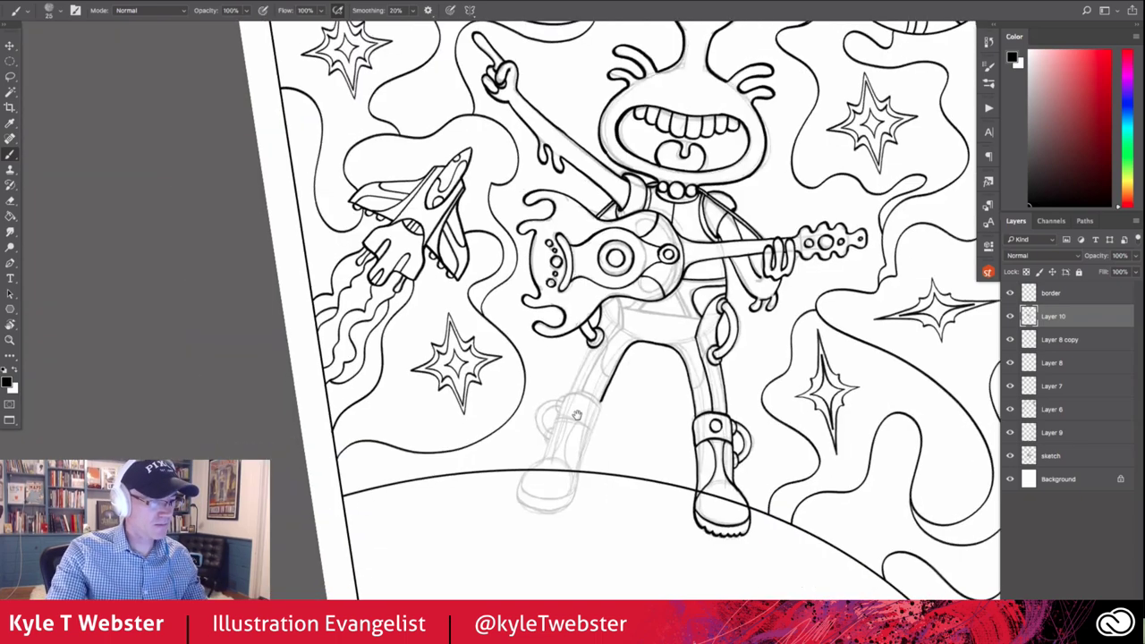
left_click_drag(537, 365, 587, 362)
left_click(685, 302)
left_click(680, 294)
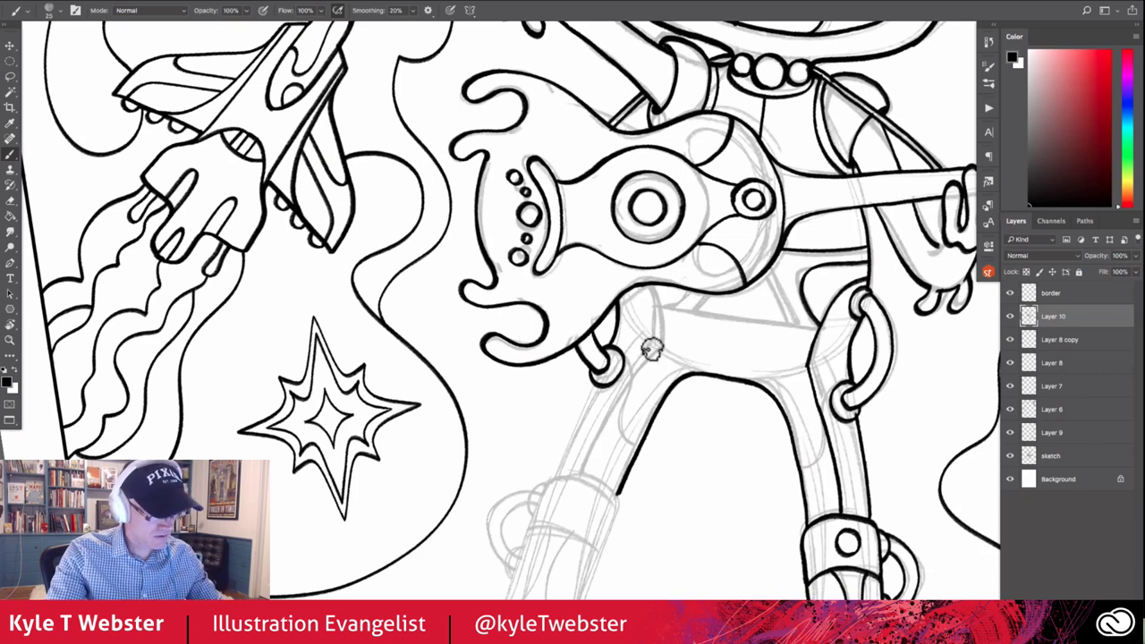
left_click_drag(653, 348, 580, 474)
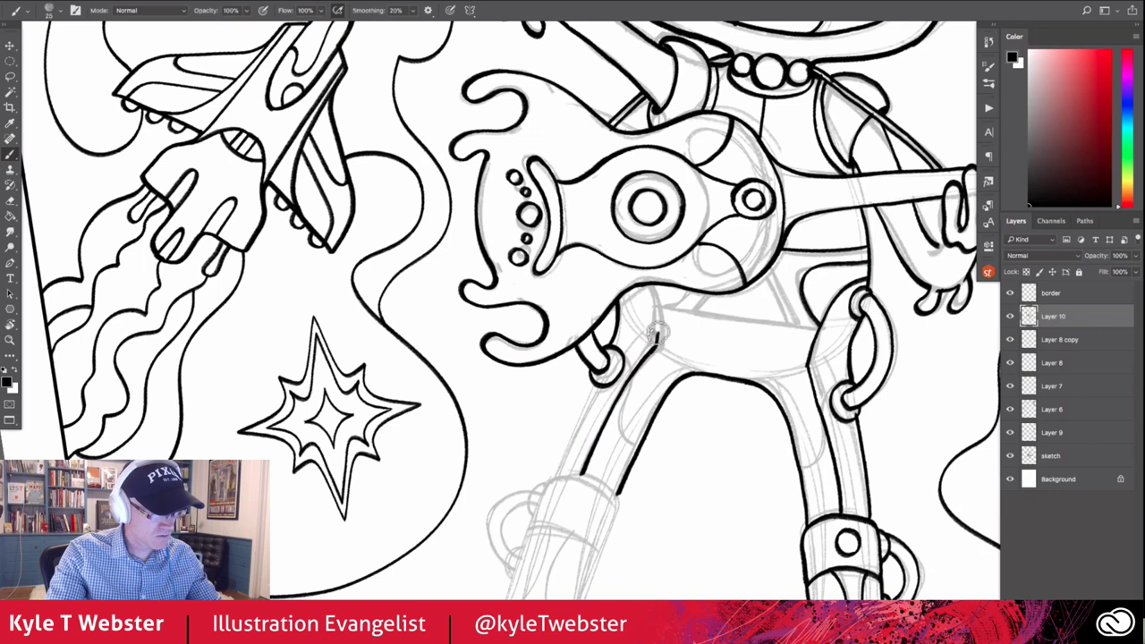
Connect the leg edge up into the guitar and stamp small dots on the guitar body's horns
left_click_drag(657, 331, 652, 287)
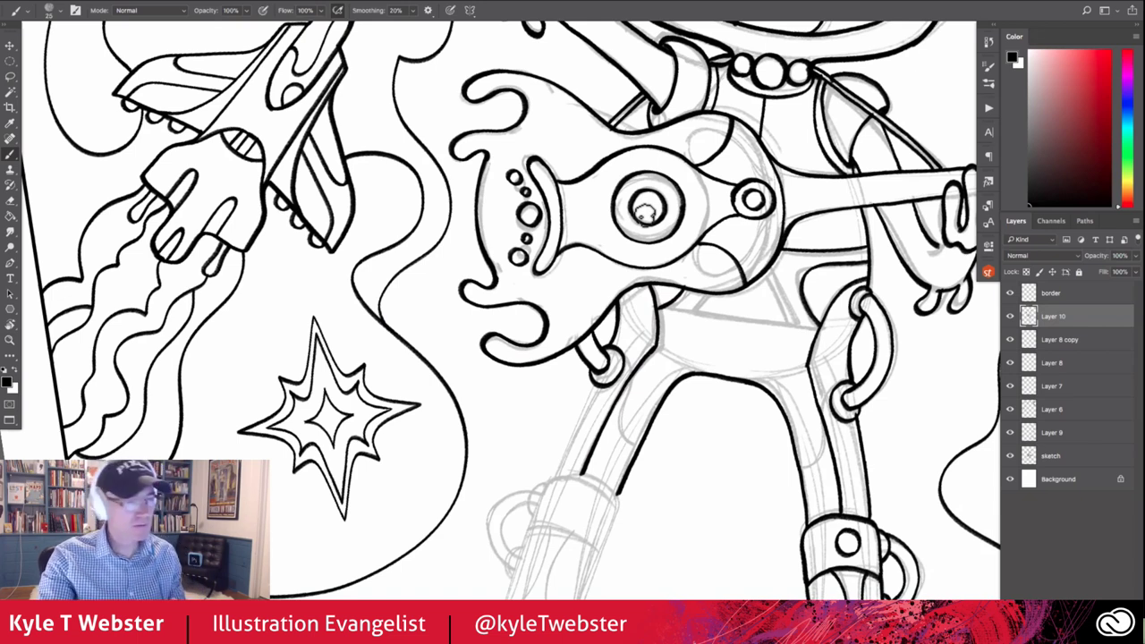
left_click_drag(560, 103, 565, 138)
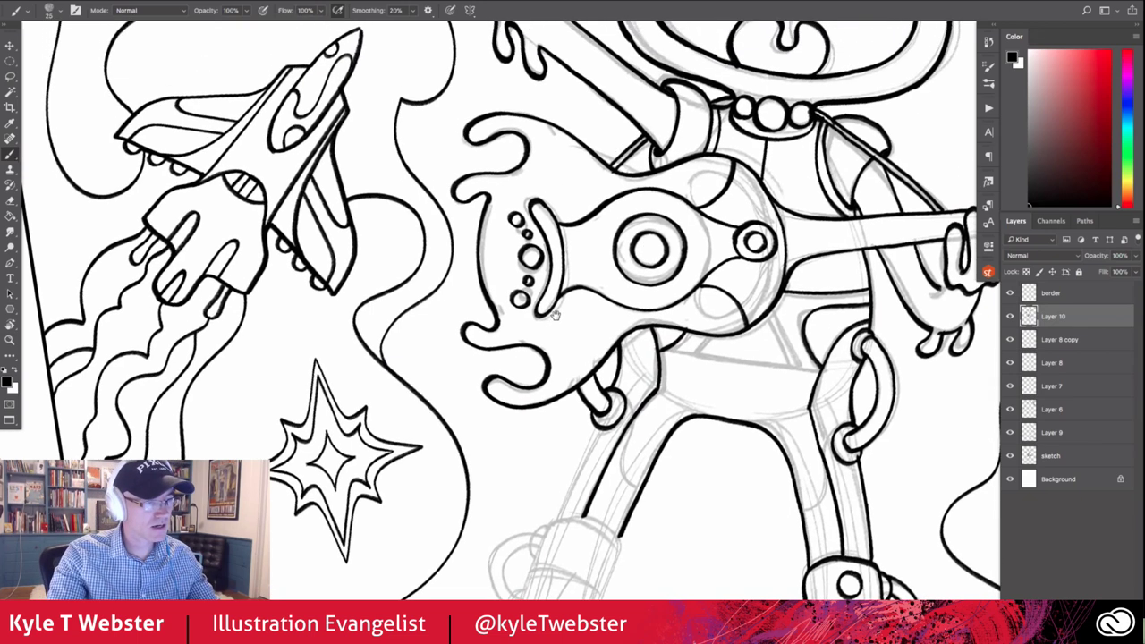
left_click(559, 158)
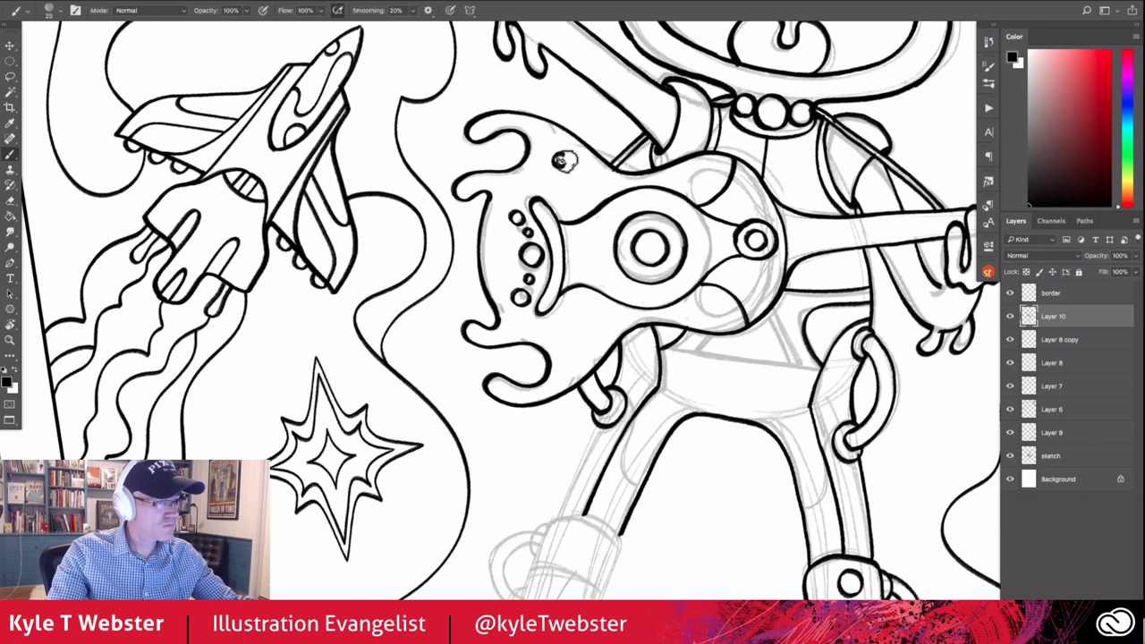
left_click(573, 343)
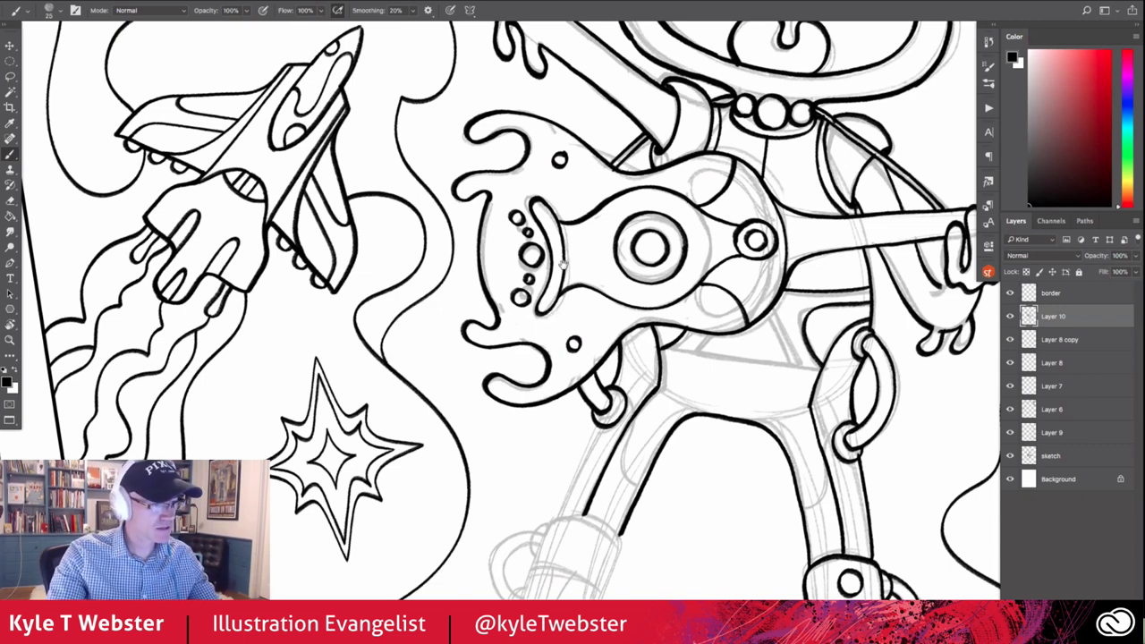
Ink the left leg's edge down to the boot and both sides of the boot top
scroll(555, 322, "down", 3)
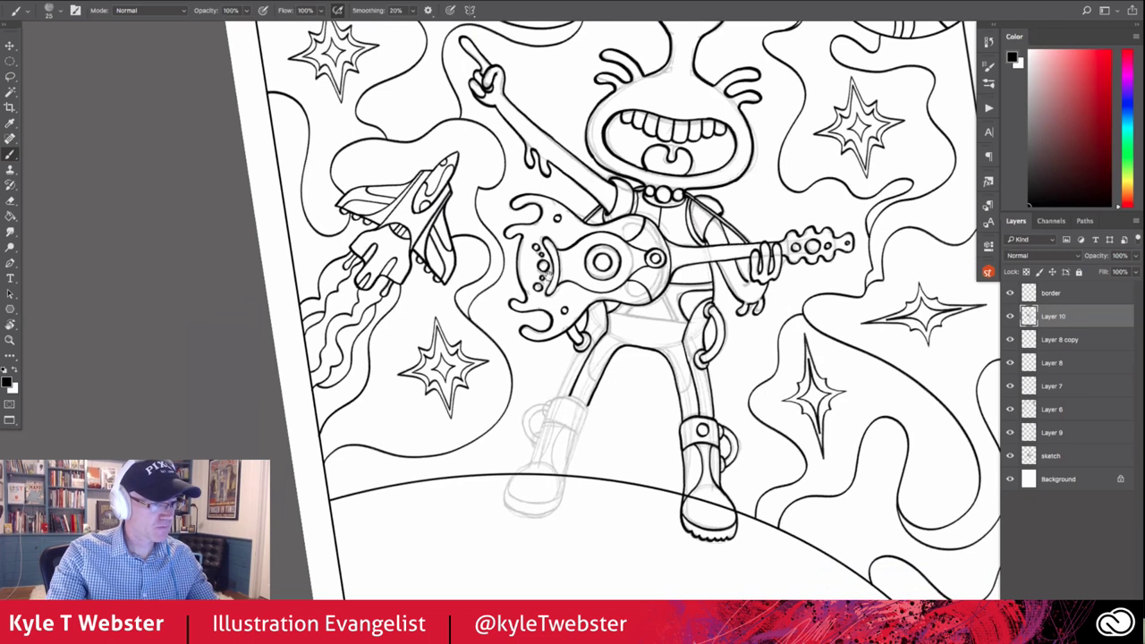
scroll(573, 312, "down", 2)
scroll(573, 312, "up", 2)
scroll(597, 283, "up", 2)
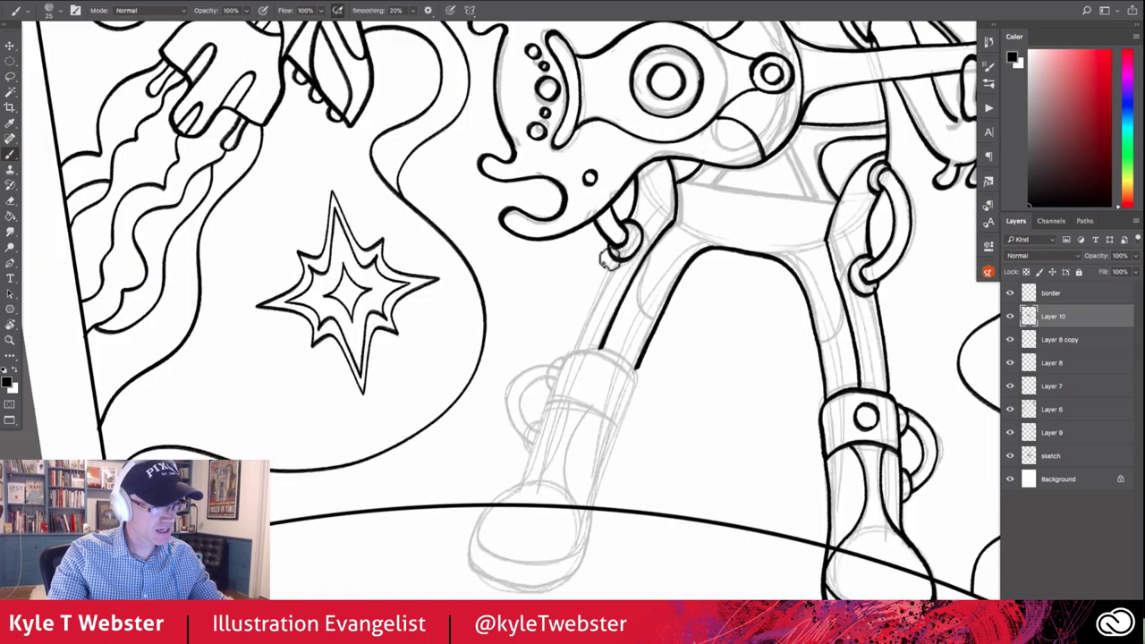
left_click_drag(608, 255, 573, 349)
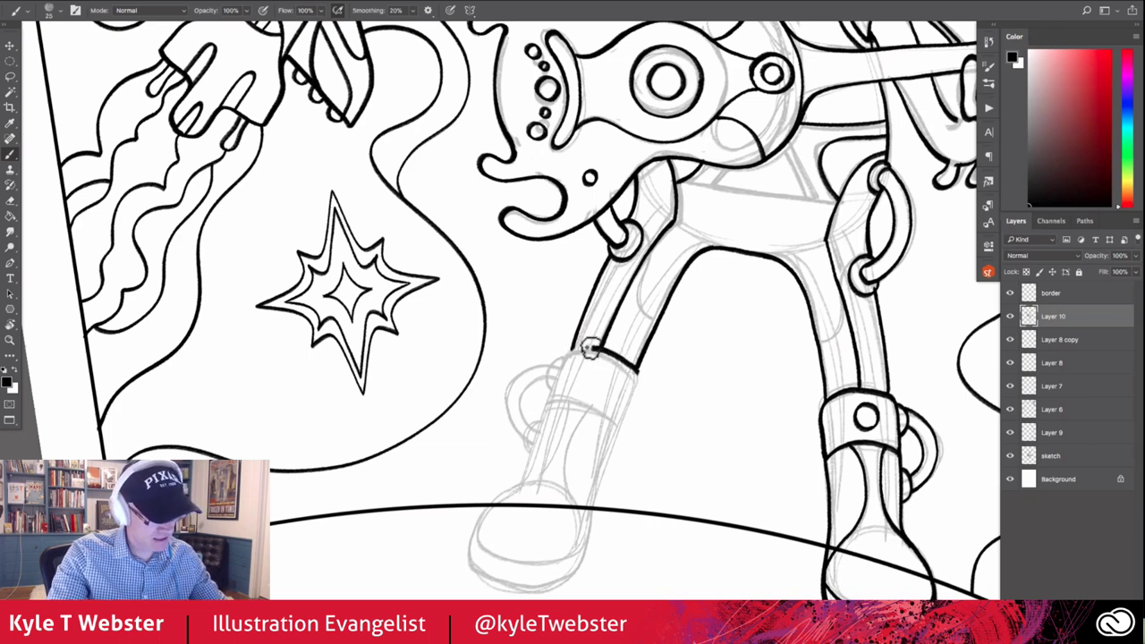
left_click_drag(560, 363, 545, 403)
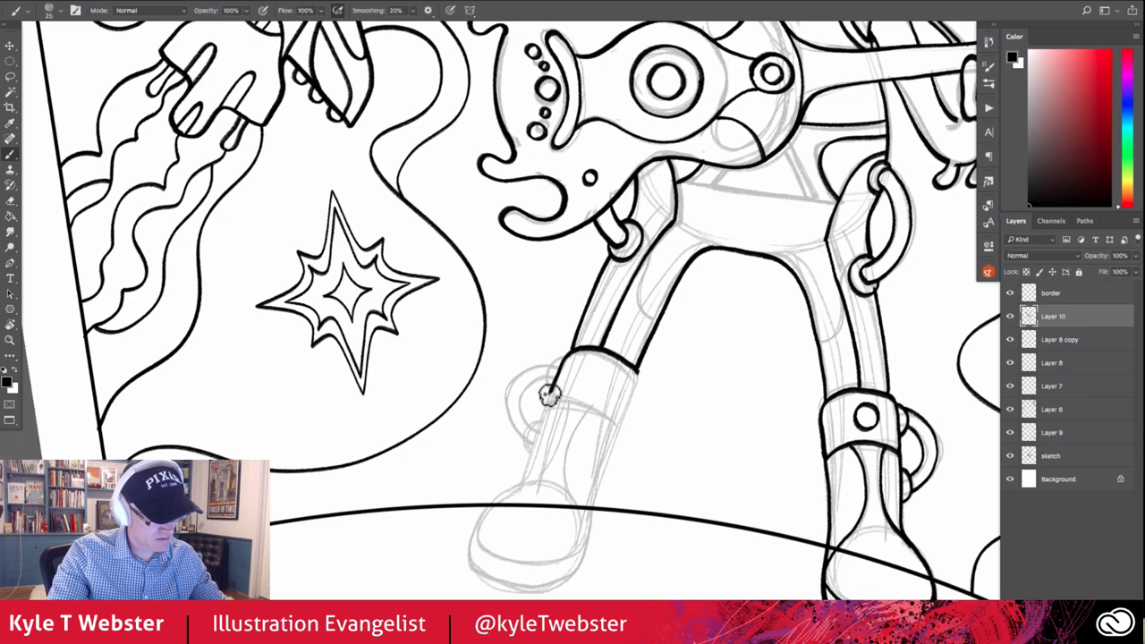
mouse_move(639, 373)
left_mouse_down()
mouse_move(577, 569)
mouse_move(598, 471)
mouse_move(658, 409)
mouse_move(617, 421)
mouse_move(572, 415)
mouse_move(551, 377)
mouse_move(613, 304)
mouse_move(636, 234)
left_mouse_up()
Add the side ring, the cuff band and a rivet to the left boot
left_click_drag(651, 193, 634, 215)
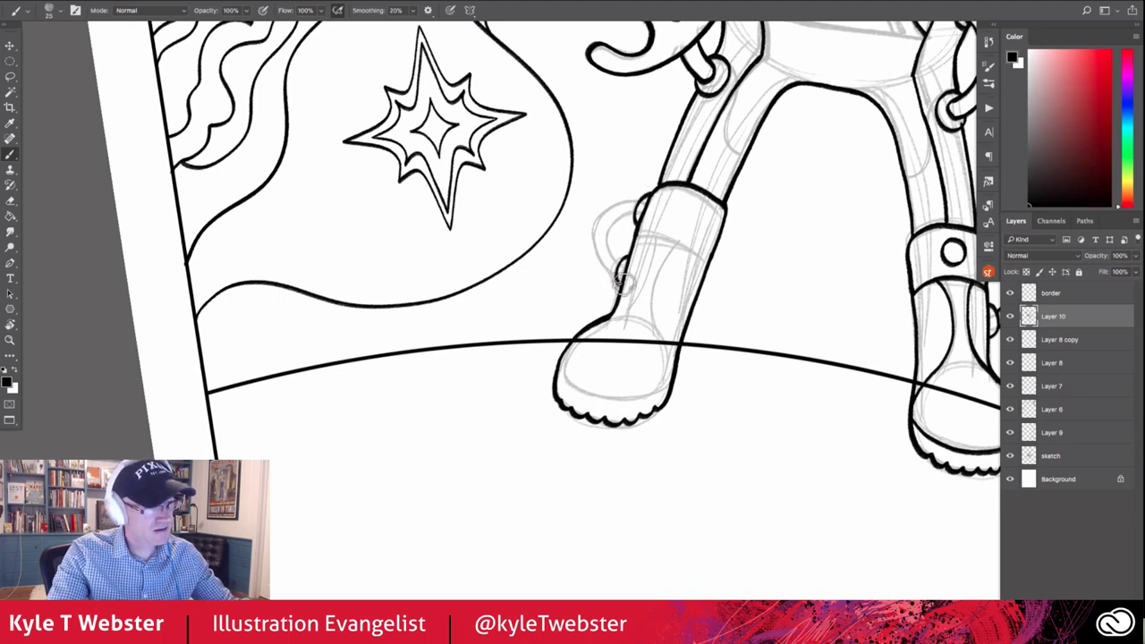
mouse_move(637, 195)
left_mouse_down()
mouse_move(600, 225)
mouse_move(596, 254)
mouse_move(617, 267)
left_mouse_up()
mouse_move(630, 211)
left_mouse_down()
mouse_move(597, 242)
mouse_move(617, 268)
mouse_move(523, 320)
left_mouse_up()
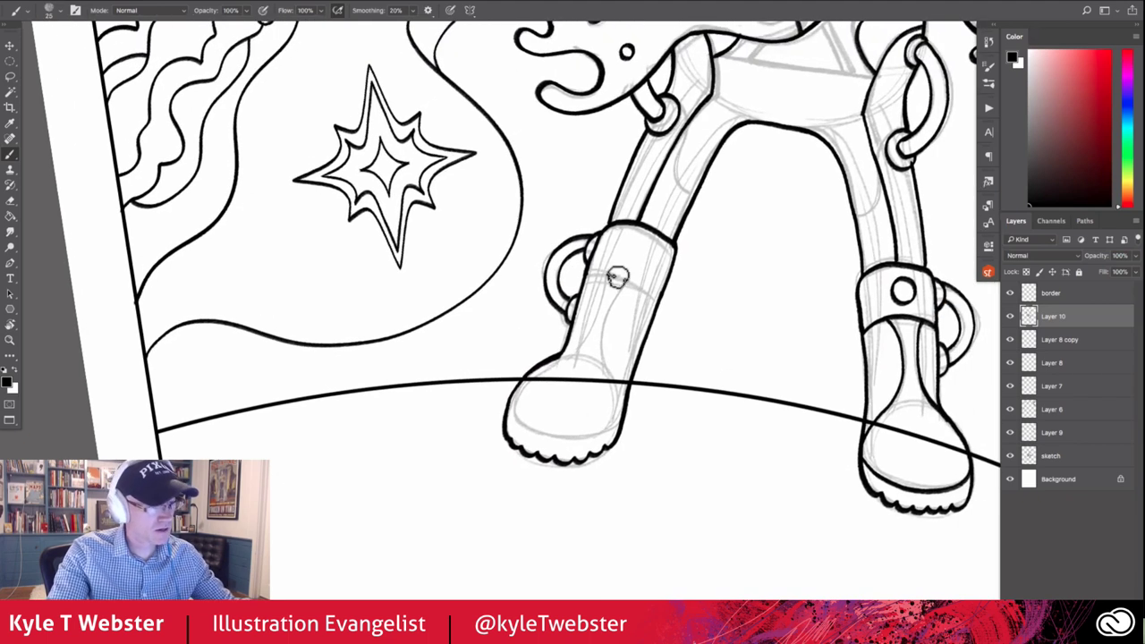
left_click_drag(654, 301, 582, 279)
mouse_move(639, 245)
left_mouse_down()
mouse_move(633, 263)
mouse_move(639, 247)
left_mouse_up()
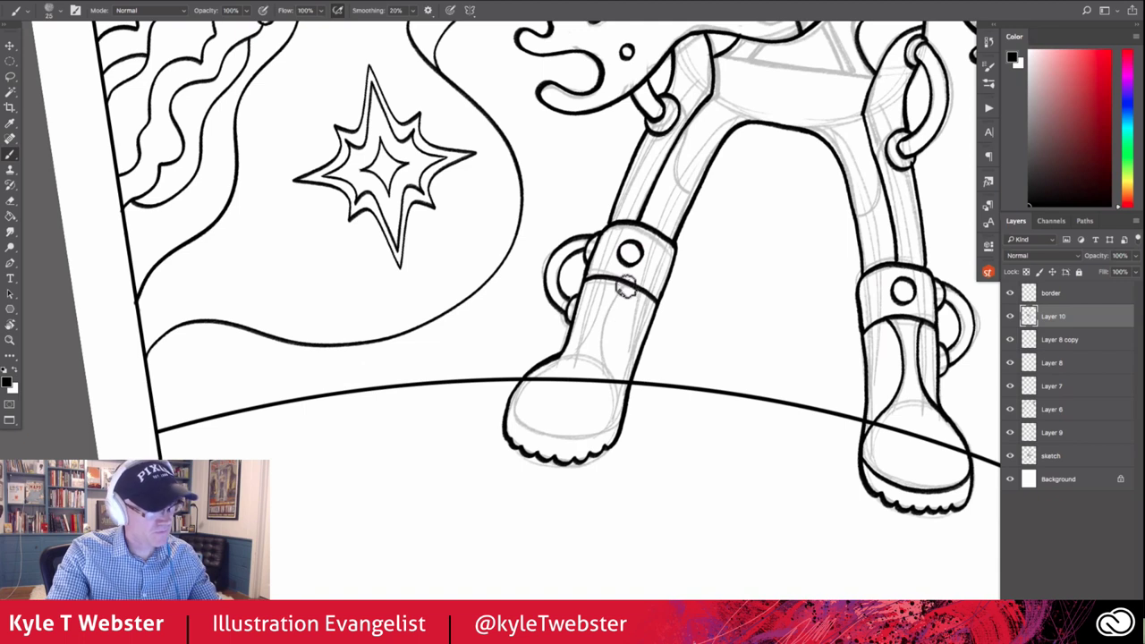
Finish the left boot with its inner and left shaft lines and the sole line
left_click_drag(630, 285, 604, 354)
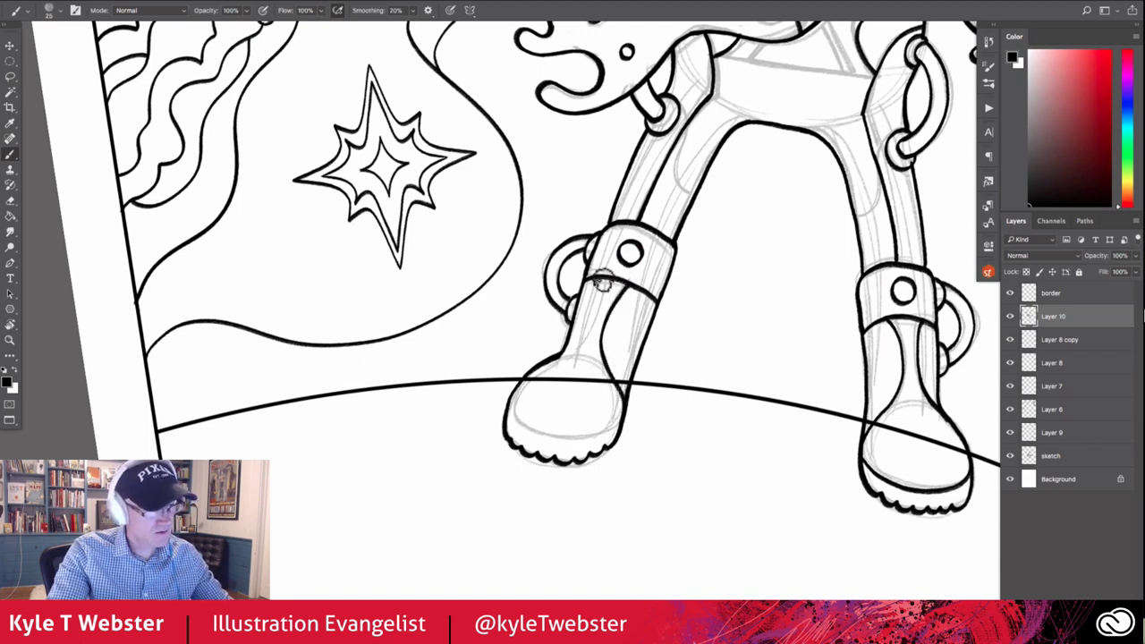
mouse_move(602, 279)
left_mouse_down()
mouse_move(593, 313)
mouse_move(555, 359)
left_mouse_up()
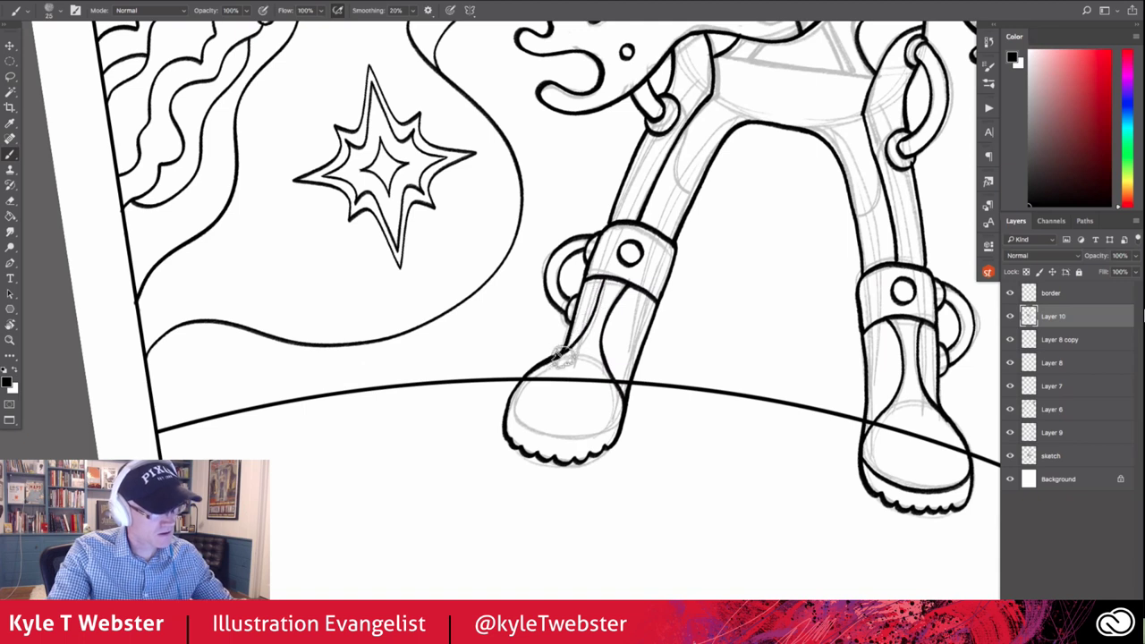
mouse_move(510, 396)
left_mouse_down()
mouse_move(523, 432)
mouse_move(601, 431)
mouse_move(621, 417)
left_mouse_up()
key("ctrl+minus")
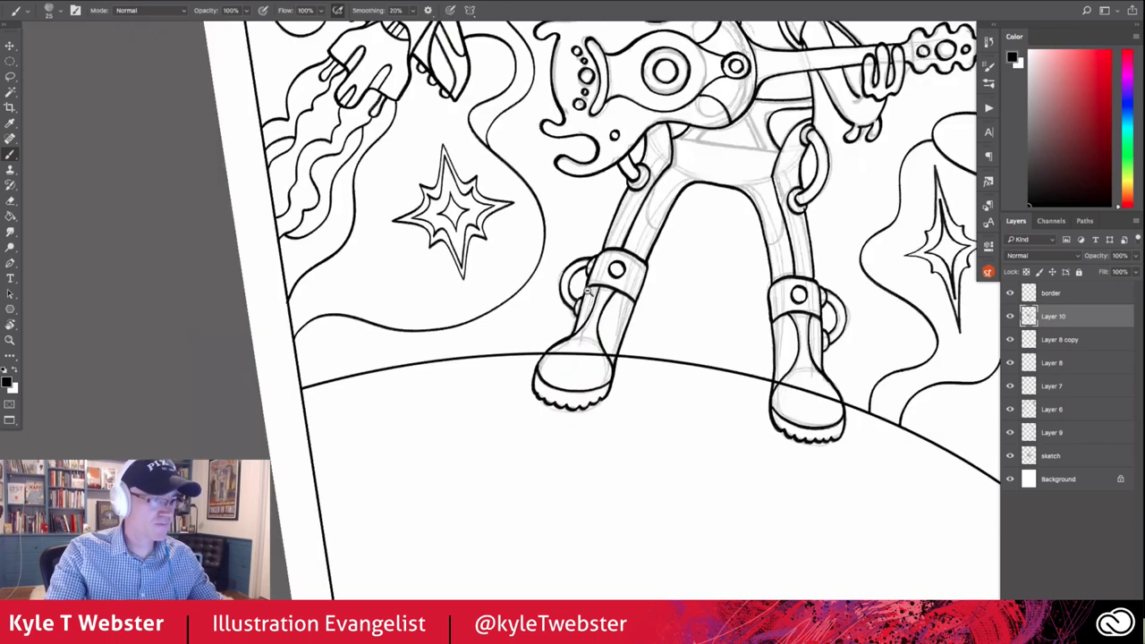
key("ctrl+minus")
key("ctrl+plus")
scroll(538, 385, "up", 5)
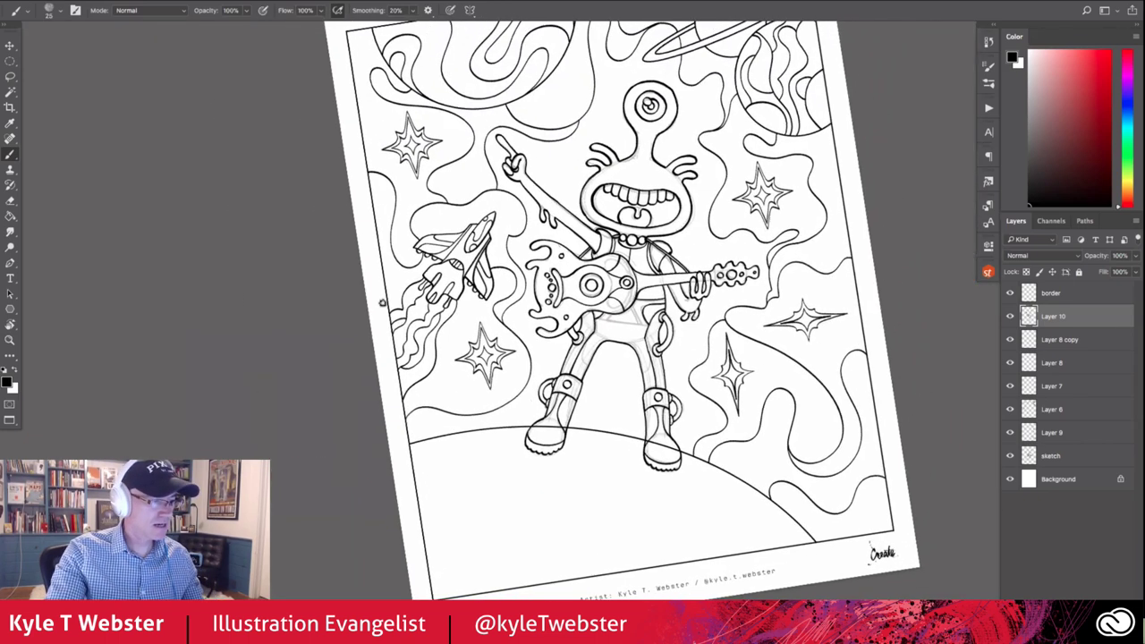
Toggle layer visibility to inspect the line art and make Layer 6 the active layer
left_click(1010, 455)
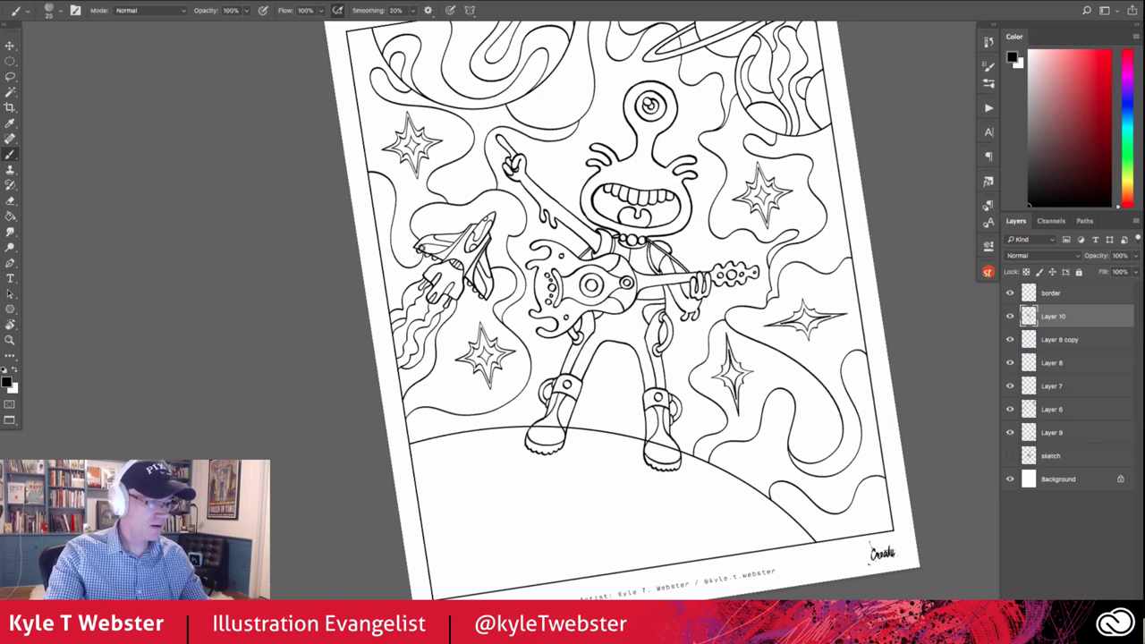
left_click(1010, 408)
left_click(1010, 409)
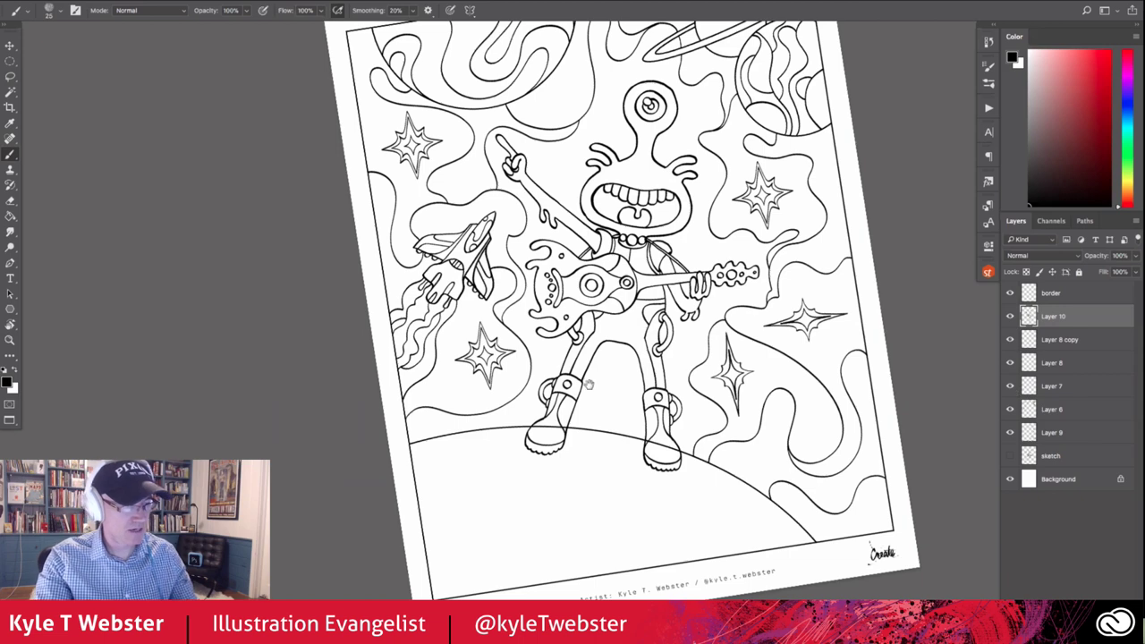
left_click(1029, 409)
Erase the stray marks in the left boot and the horizon line through the right boot's toe
left_click(502, 445)
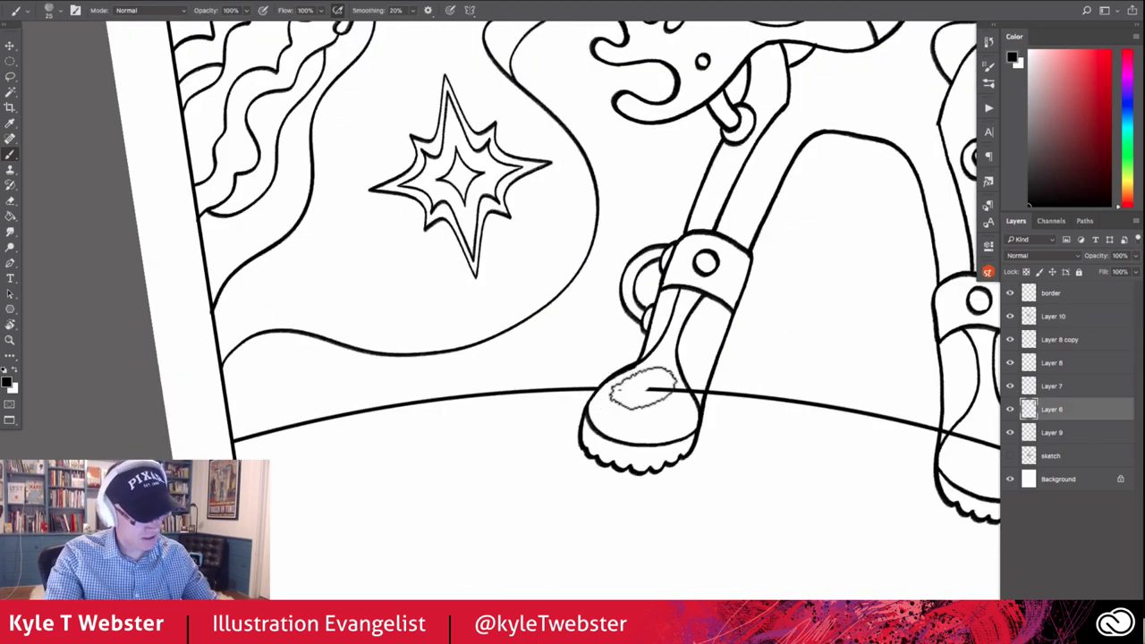
left_click_drag(684, 391, 608, 392)
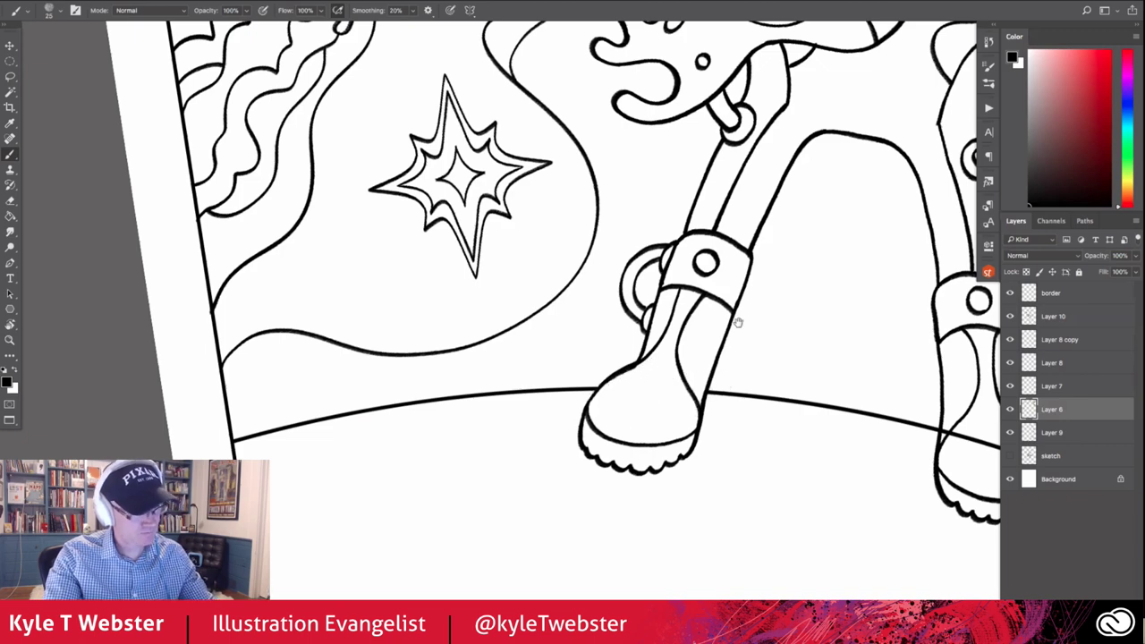
left_click_drag(796, 348, 542, 290)
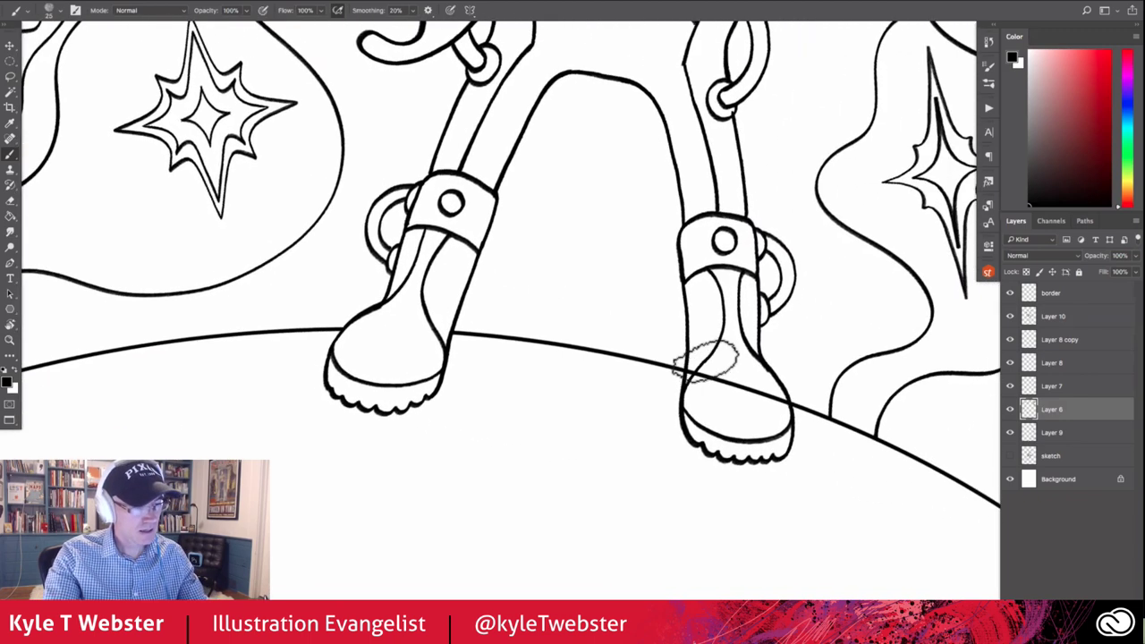
left_click_drag(695, 380, 789, 402)
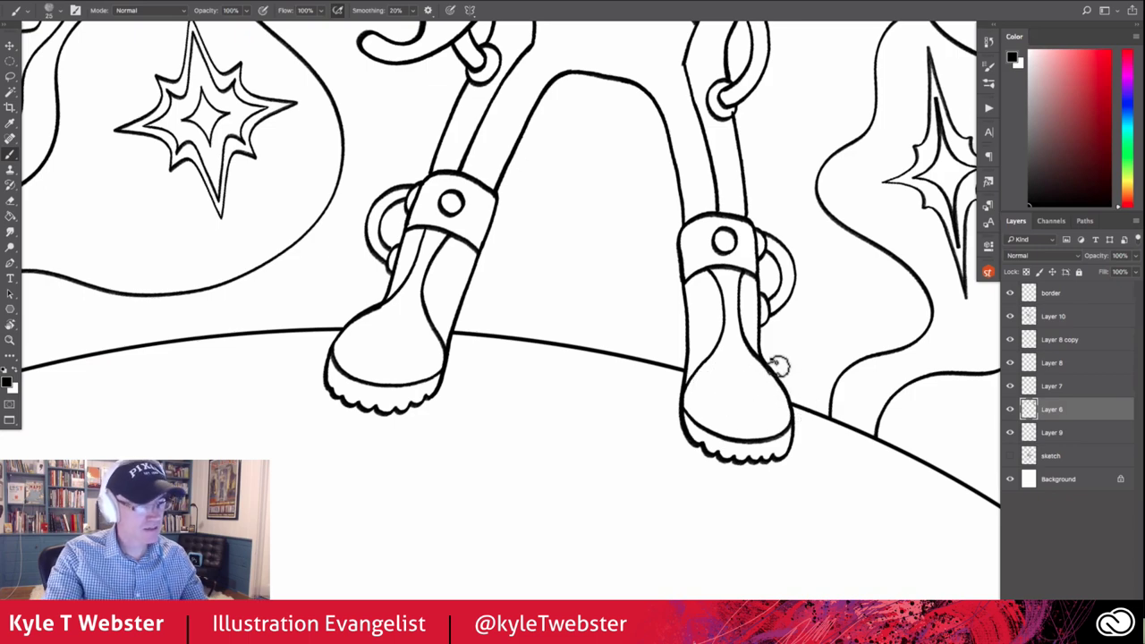
scroll(524, 375, "down", 5)
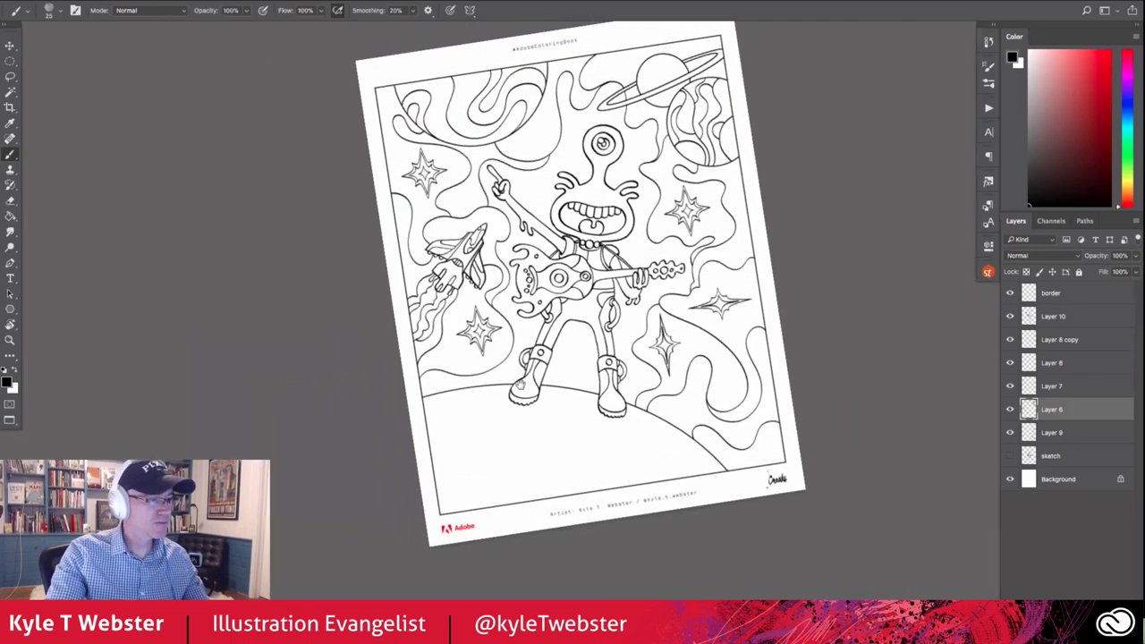
Zoom in on the boots and add a new empty layer for the planet swirls
left_click_drag(499, 348, 508, 344)
left_click_drag(486, 393, 554, 421)
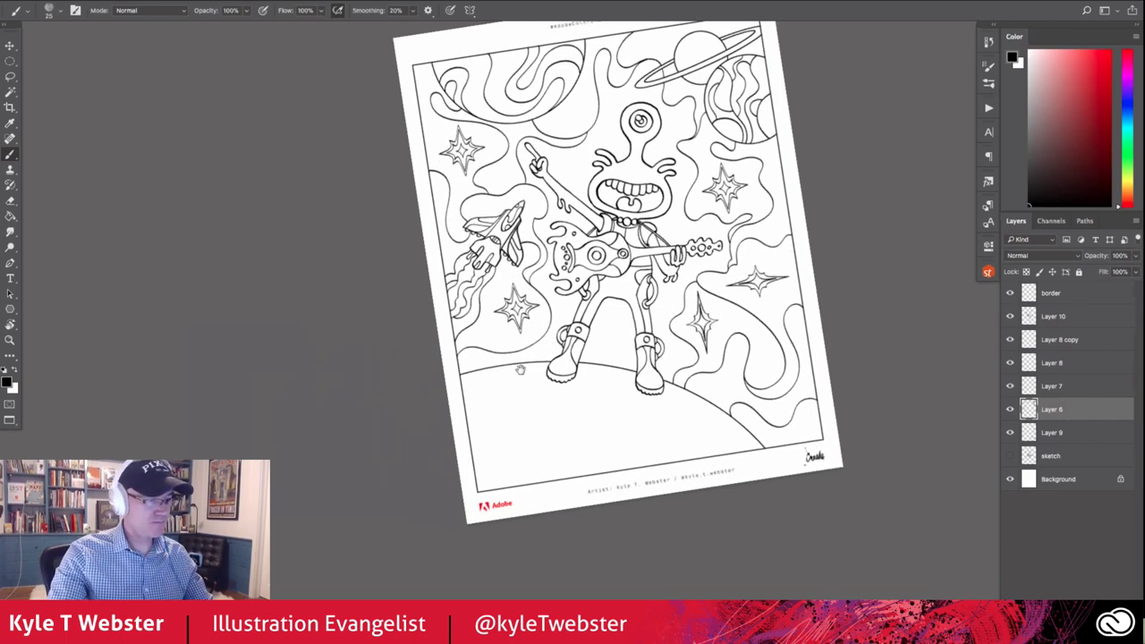
scroll(546, 403, "up", 3)
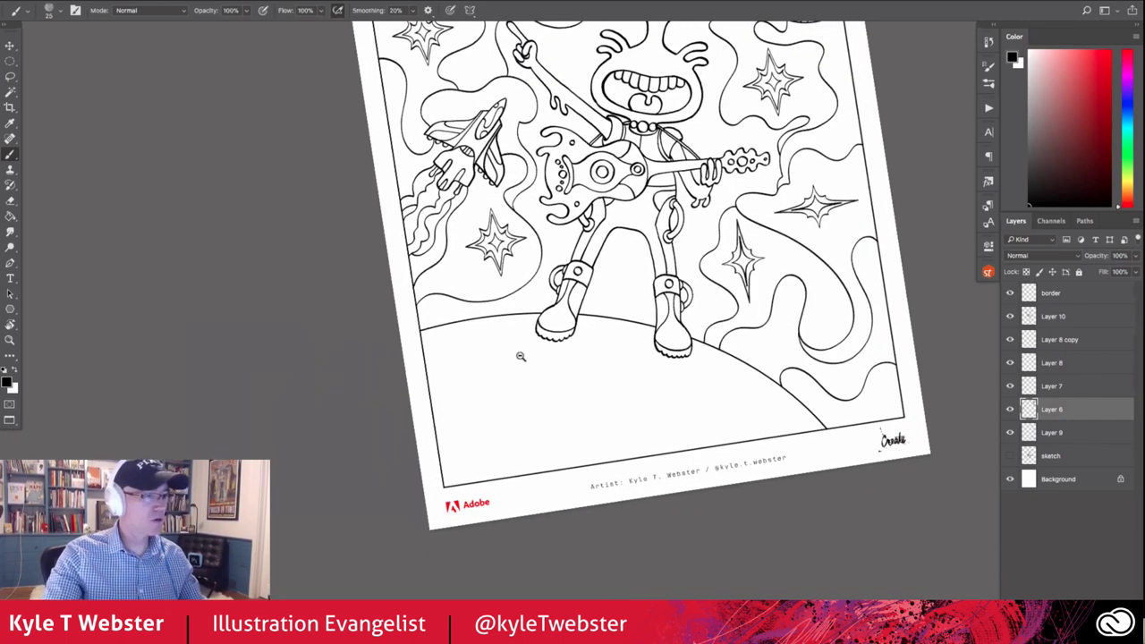
scroll(514, 367, "down", 2)
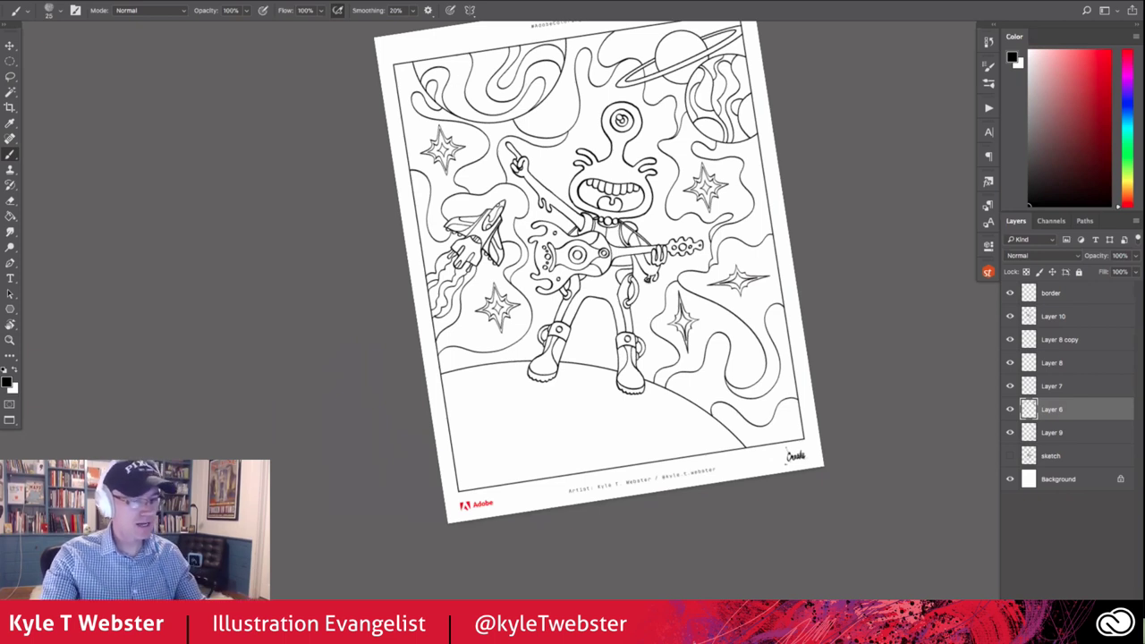
key("ctrl+shift+alt+n")
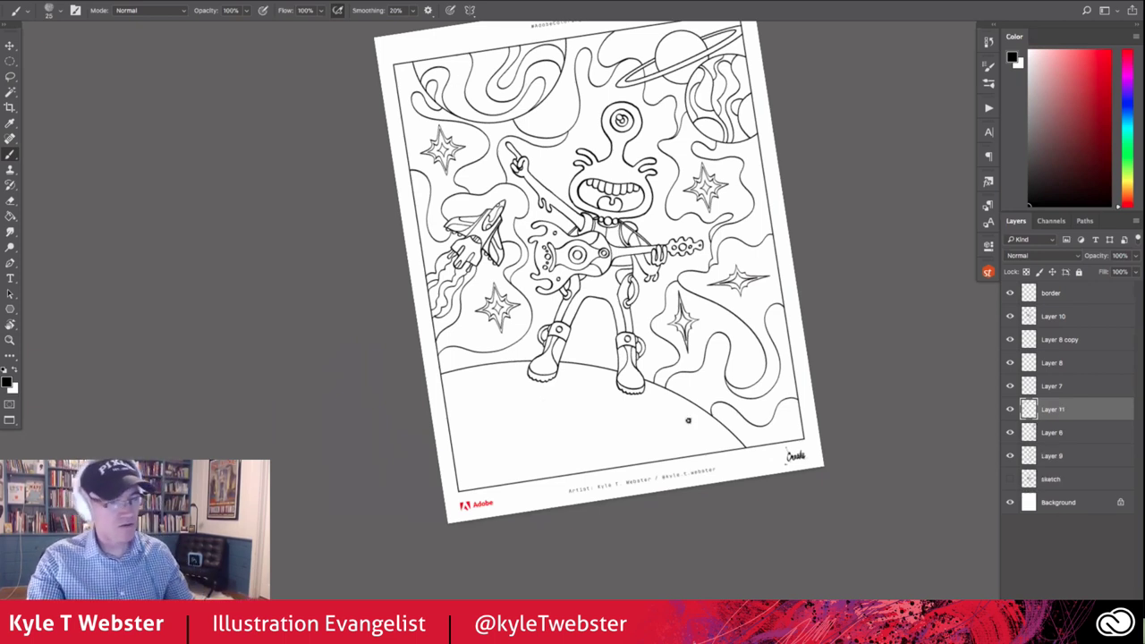
Draw a looping swirl across the planet surface below the boots
scroll(537, 425, "up", 2)
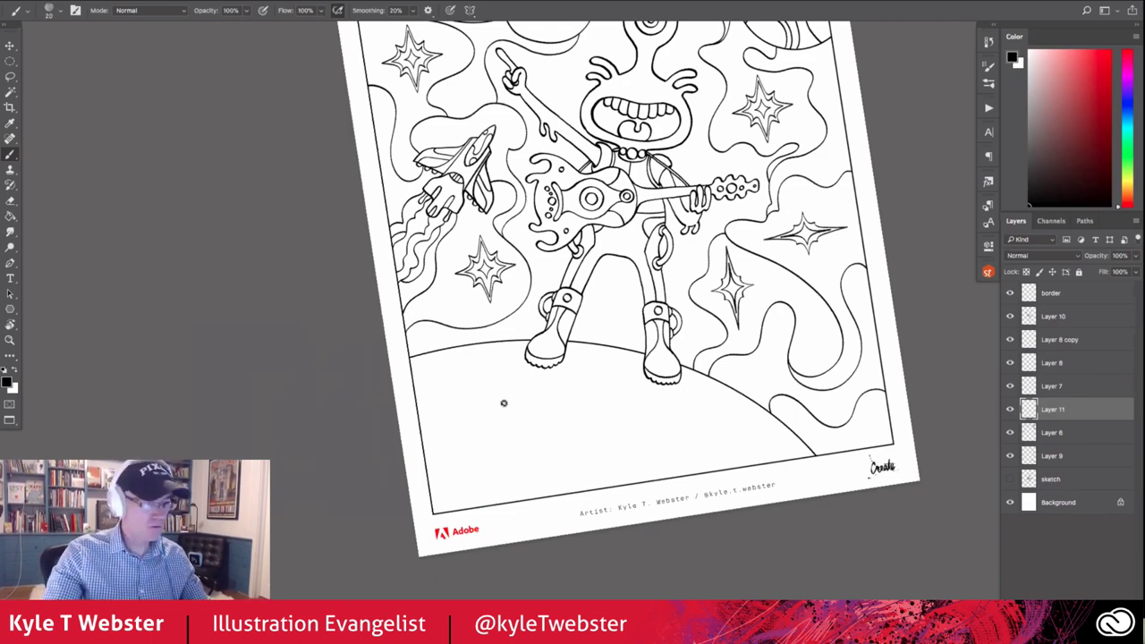
scroll(504, 402, "up", 2)
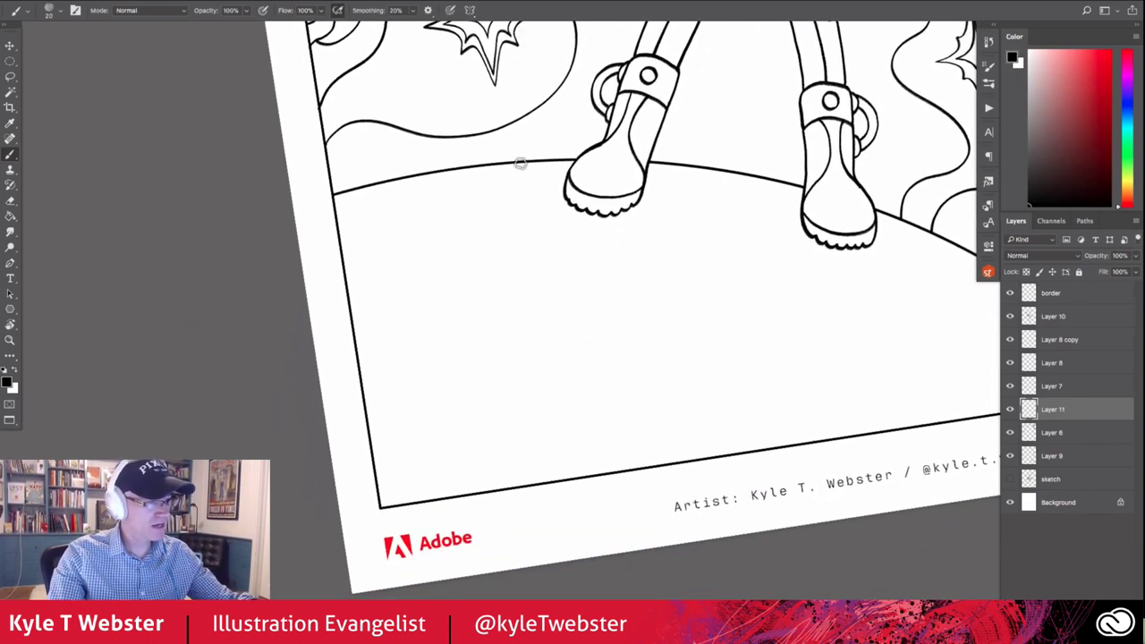
mouse_move(493, 184)
left_mouse_down()
mouse_move(544, 250)
mouse_move(713, 284)
mouse_move(715, 363)
mouse_move(603, 347)
mouse_move(442, 296)
left_mouse_up()
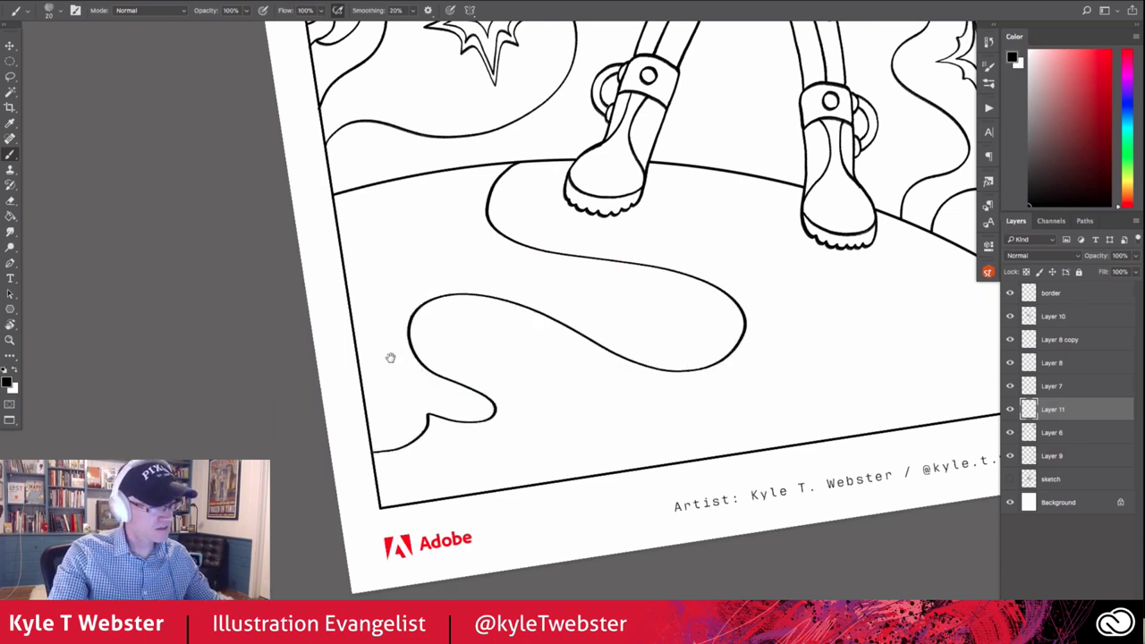
left_click_drag(390, 358, 417, 409)
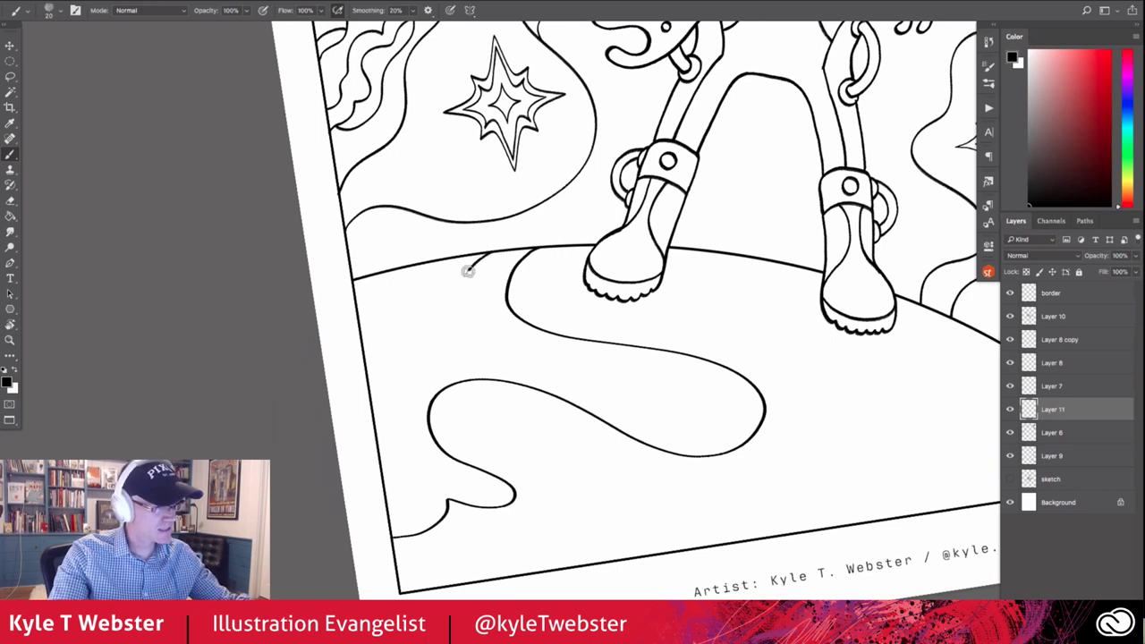
left_click_drag(467, 271, 508, 336)
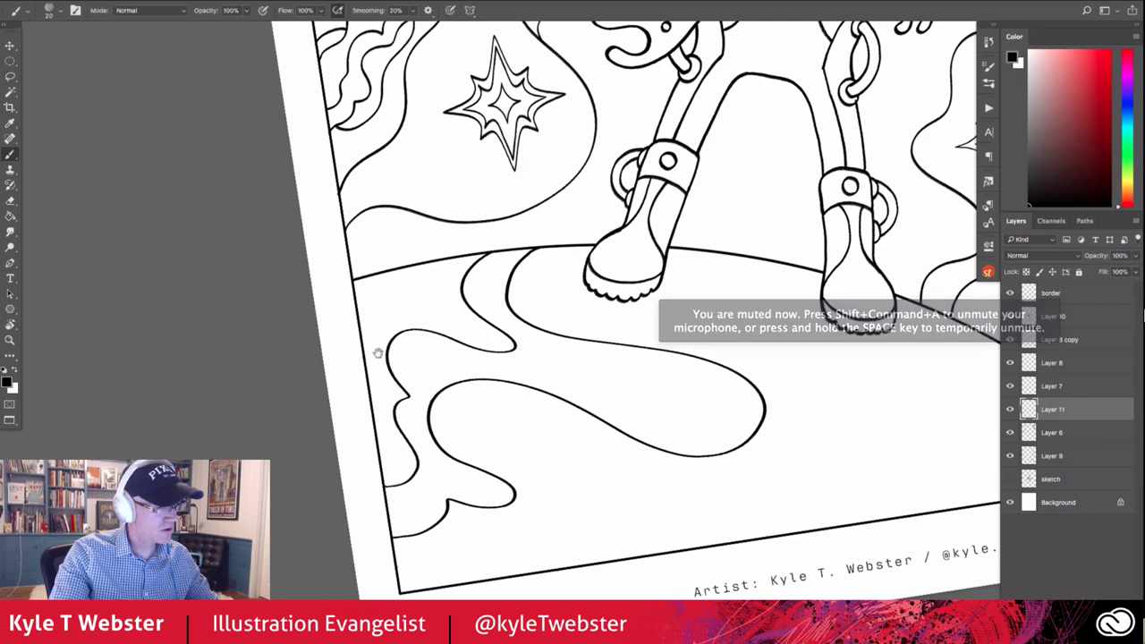
left_click_drag(396, 334, 430, 389)
scroll(497, 334, "down", 3)
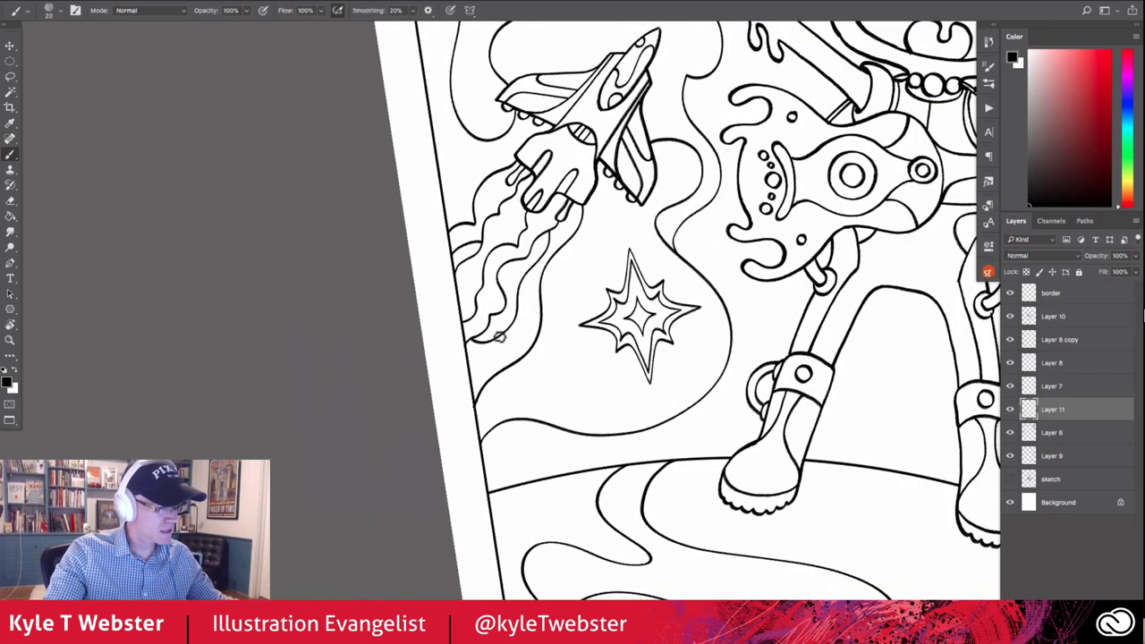
scroll(508, 322, "up", 6)
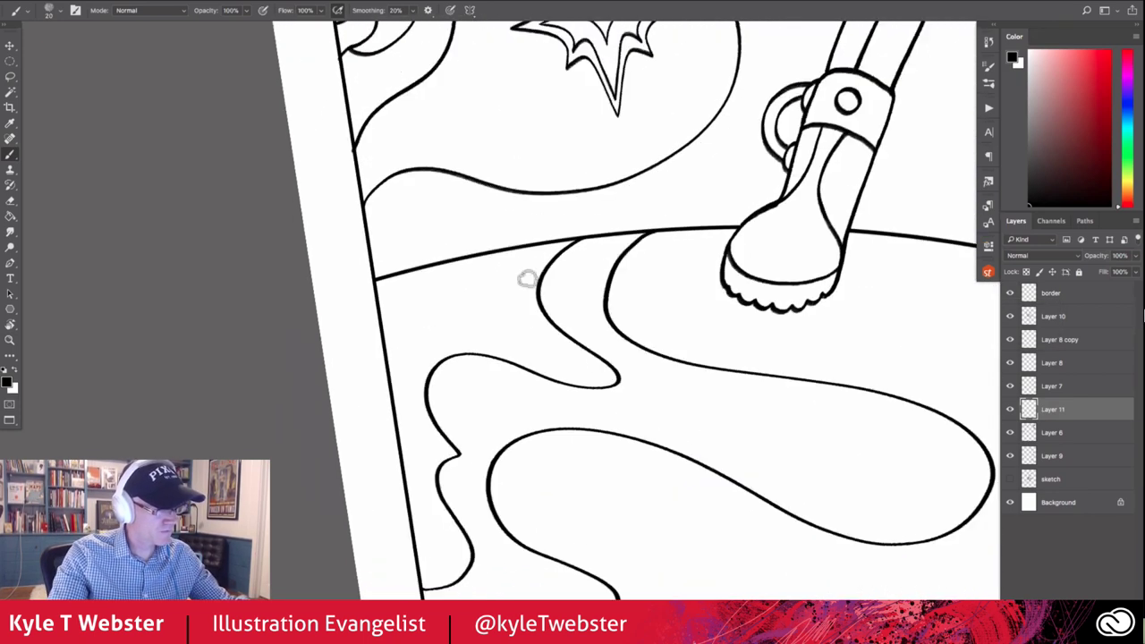
Draw a wavy band below the horizon curving toward the bottom border
mouse_move(527, 280)
left_mouse_down()
mouse_move(510, 319)
mouse_move(403, 325)
mouse_move(385, 344)
left_mouse_up()
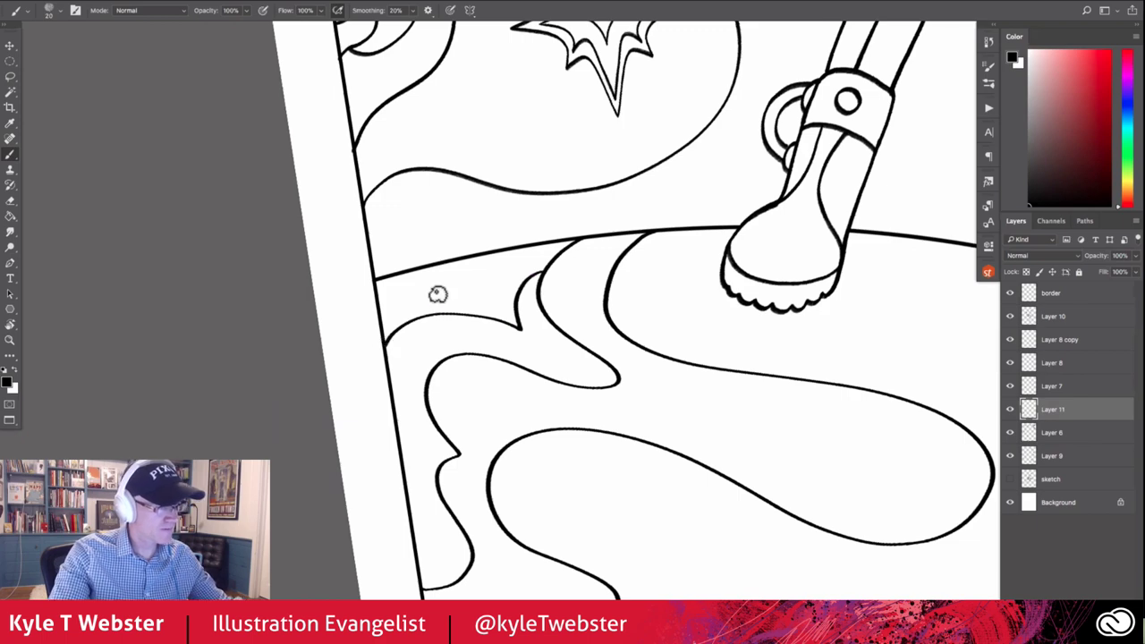
mouse_move(442, 313)
left_mouse_down()
mouse_move(468, 289)
mouse_move(452, 262)
left_mouse_up()
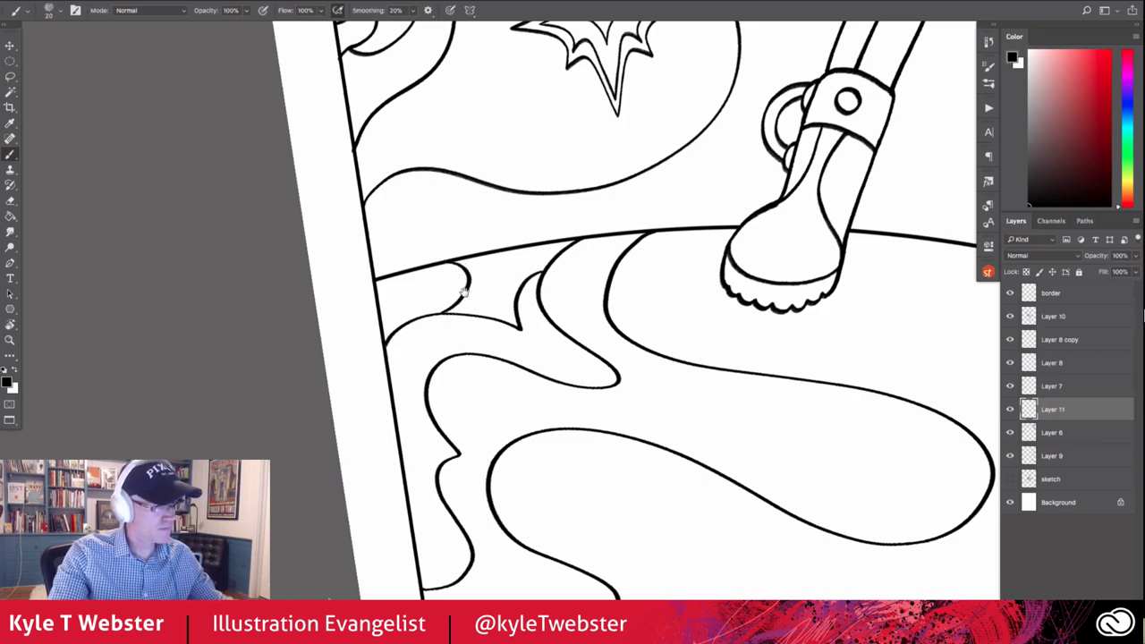
scroll(464, 291, "down", 3)
scroll(458, 298, "down", 2)
scroll(451, 304, "up", 1)
scroll(443, 312, "up", 4)
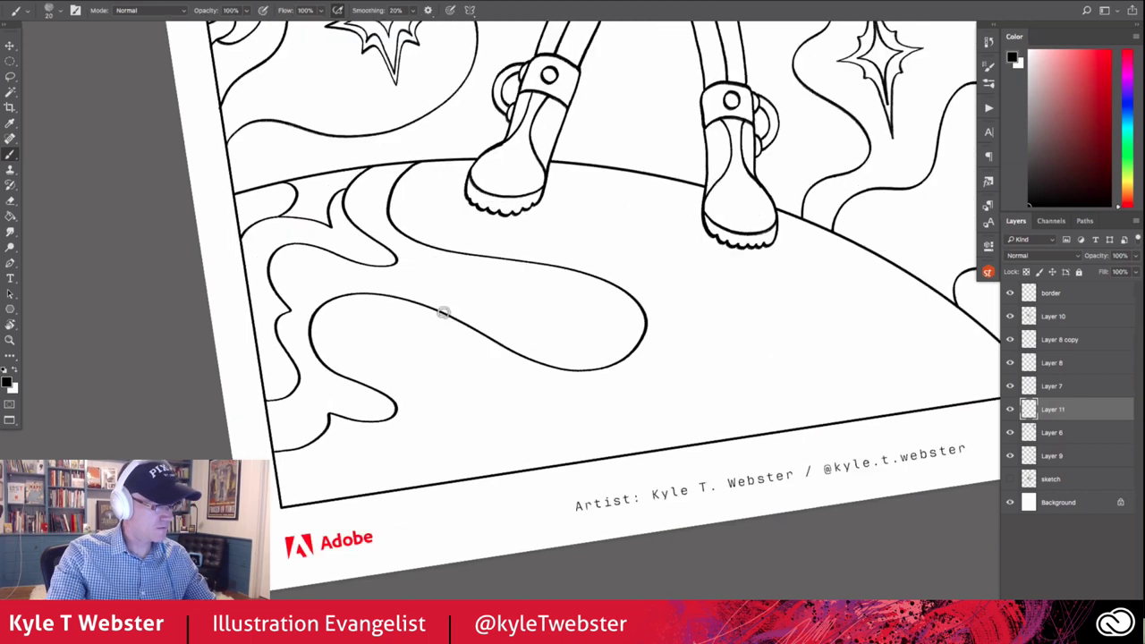
left_click_drag(531, 387, 519, 438)
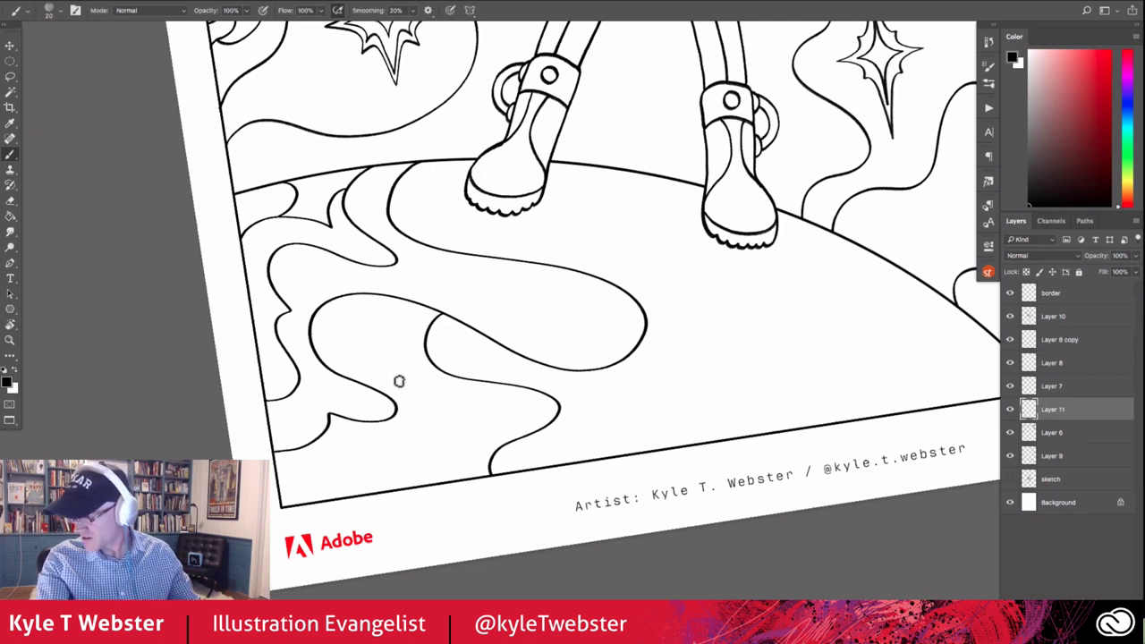
Add a swirl under the boots reaching the horizon and another curved swirl near it
scroll(439, 380, "up", 2)
scroll(588, 318, "up", 2)
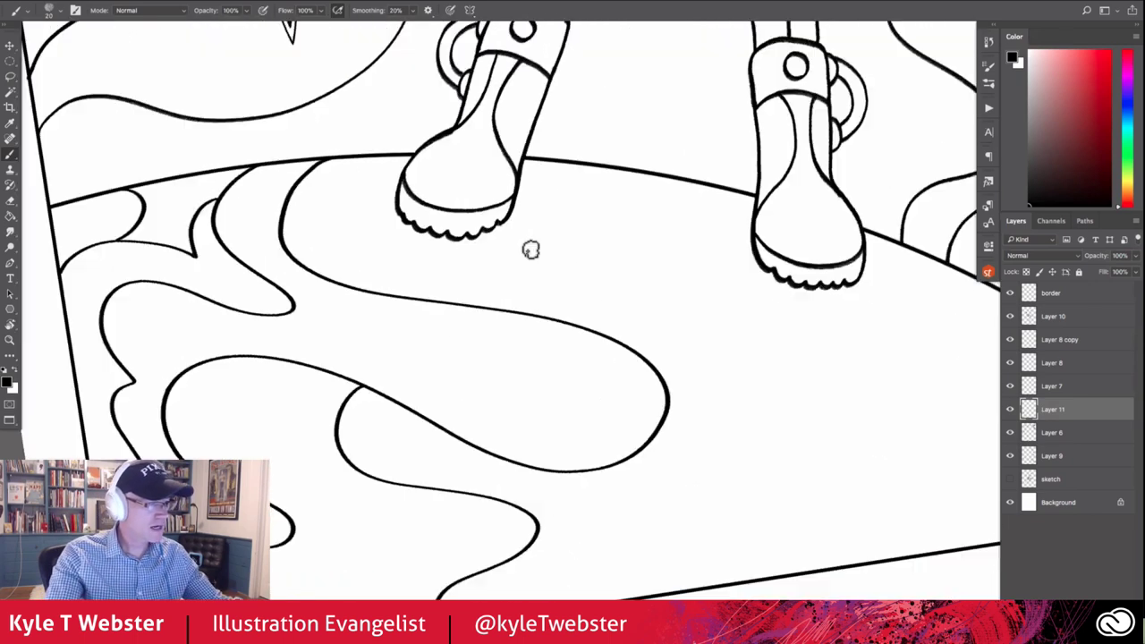
mouse_move(392, 295)
left_mouse_down()
mouse_move(401, 273)
mouse_move(572, 281)
mouse_move(656, 222)
mouse_move(618, 194)
left_mouse_up()
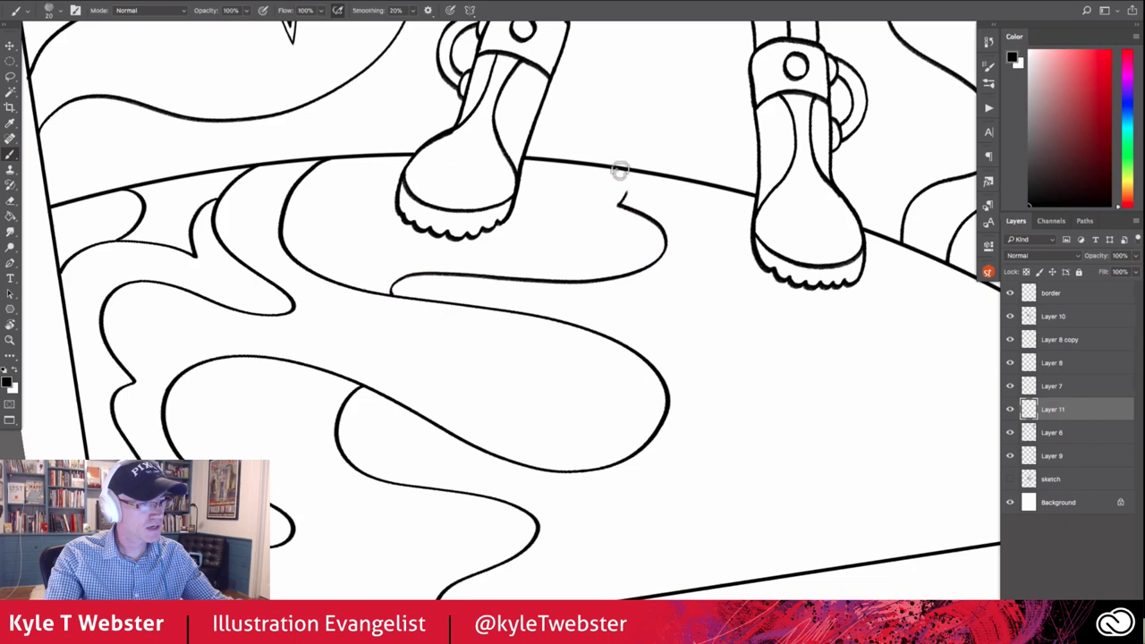
left_click_drag(399, 113, 259, 4)
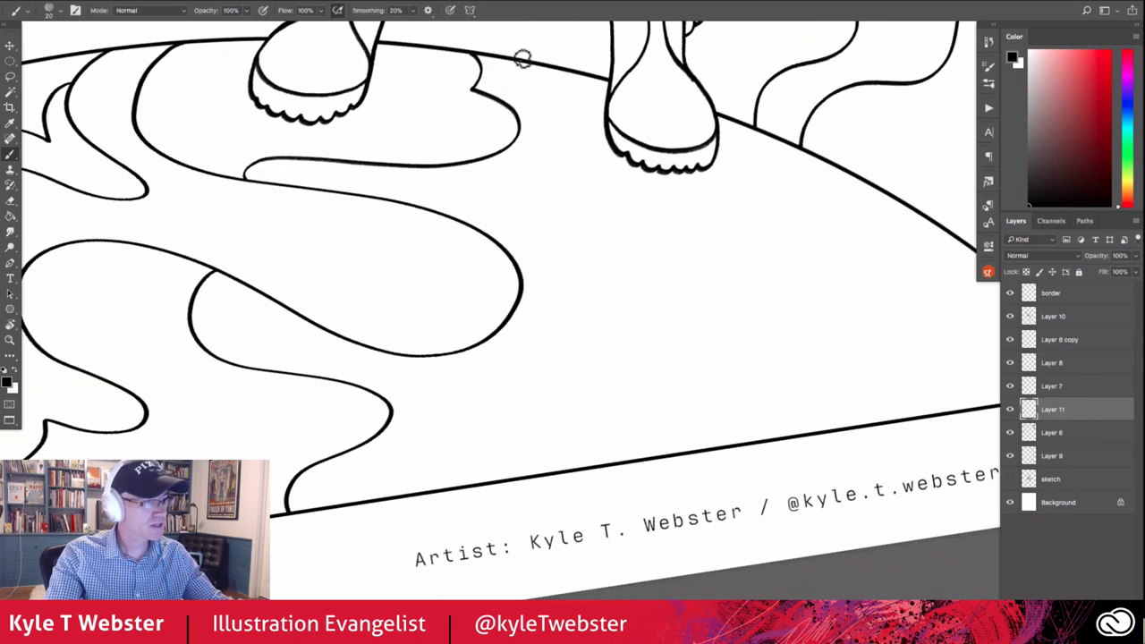
mouse_move(522, 57)
left_mouse_down()
mouse_move(542, 87)
mouse_move(526, 154)
mouse_move(698, 296)
mouse_move(641, 385)
mouse_move(509, 388)
mouse_move(499, 438)
left_mouse_up()
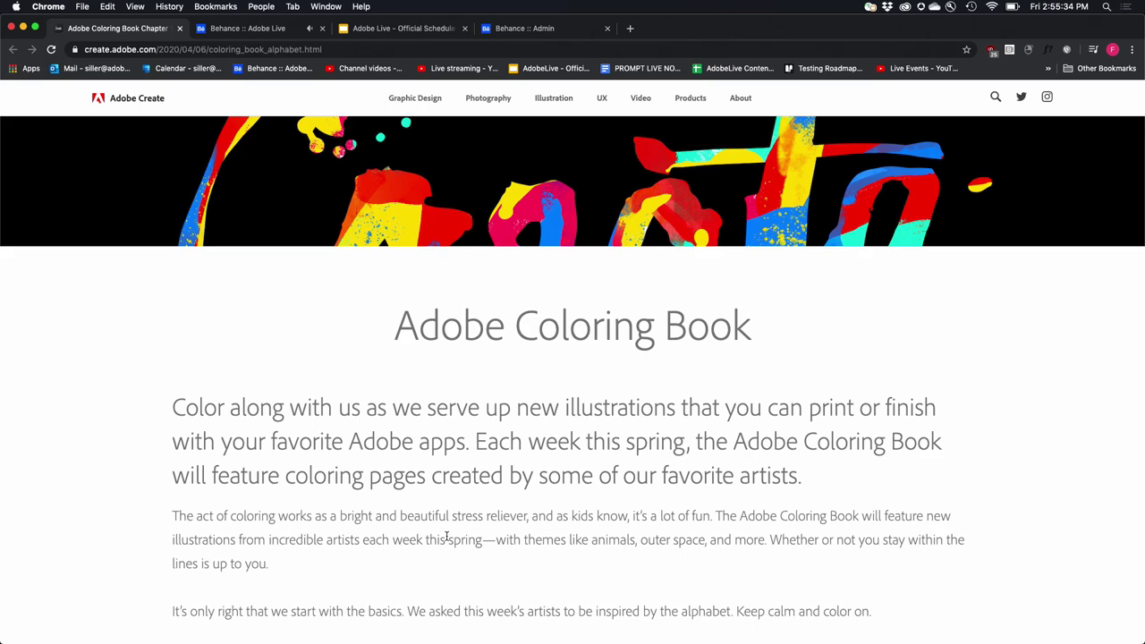
Scroll down through the Adobe Coloring Book artist sections and back up to the title banner
scroll(446, 537, "down", 1)
scroll(447, 537, "down", 2)
scroll(446, 537, "down", 2)
scroll(448, 540, "down", 2)
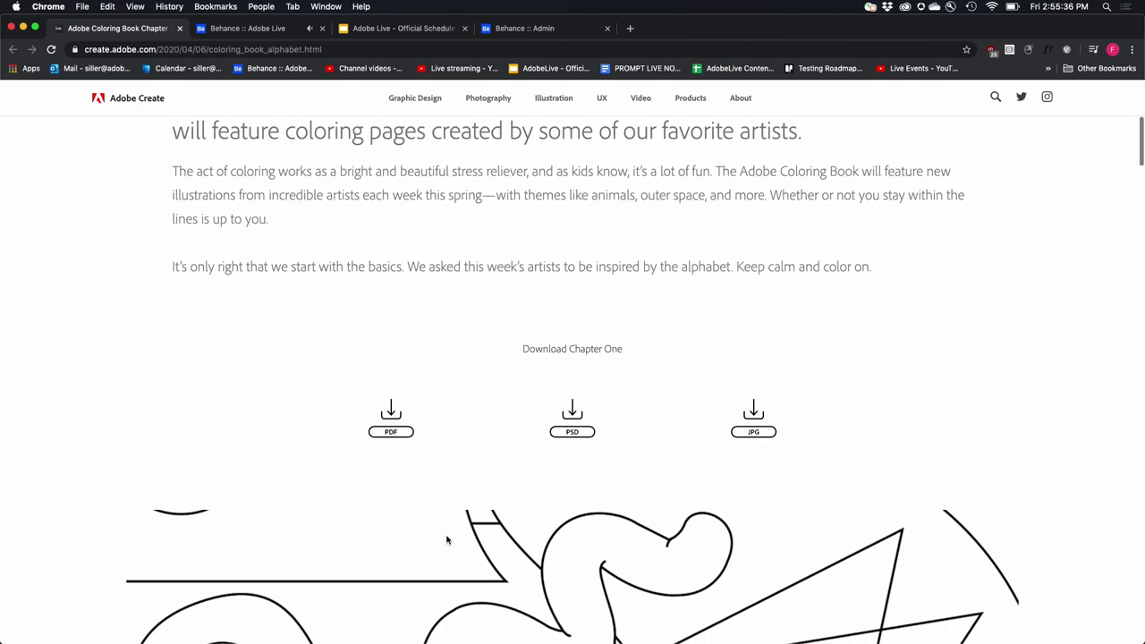
scroll(447, 541, "down", 5)
scroll(448, 540, "down", 6)
scroll(447, 541, "down", 6)
scroll(447, 541, "down", 7)
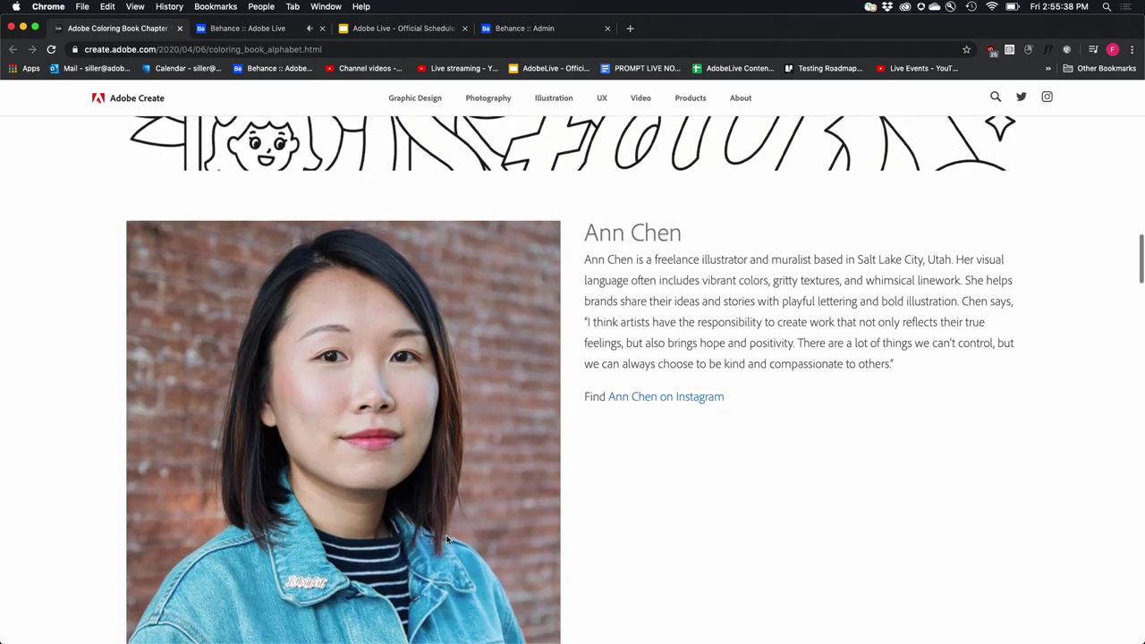
scroll(447, 540, "down", 6)
scroll(448, 540, "down", 6)
scroll(447, 540, "down", 6)
scroll(447, 541, "down", 5)
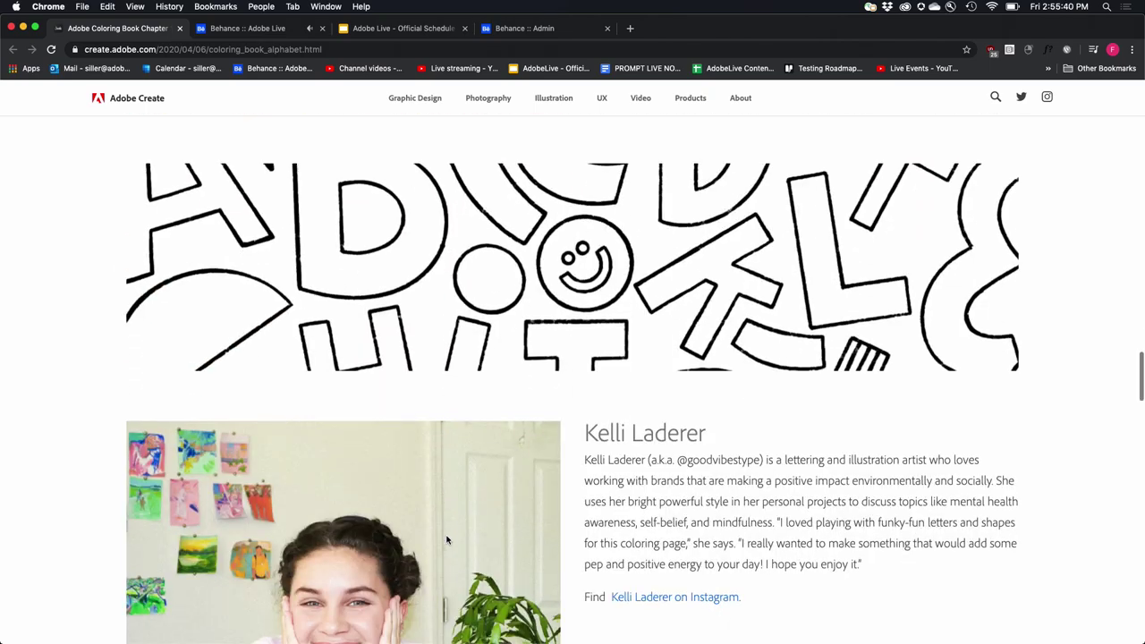
scroll(448, 540, "down", 5)
scroll(447, 541, "down", 4)
scroll(447, 540, "up", 15)
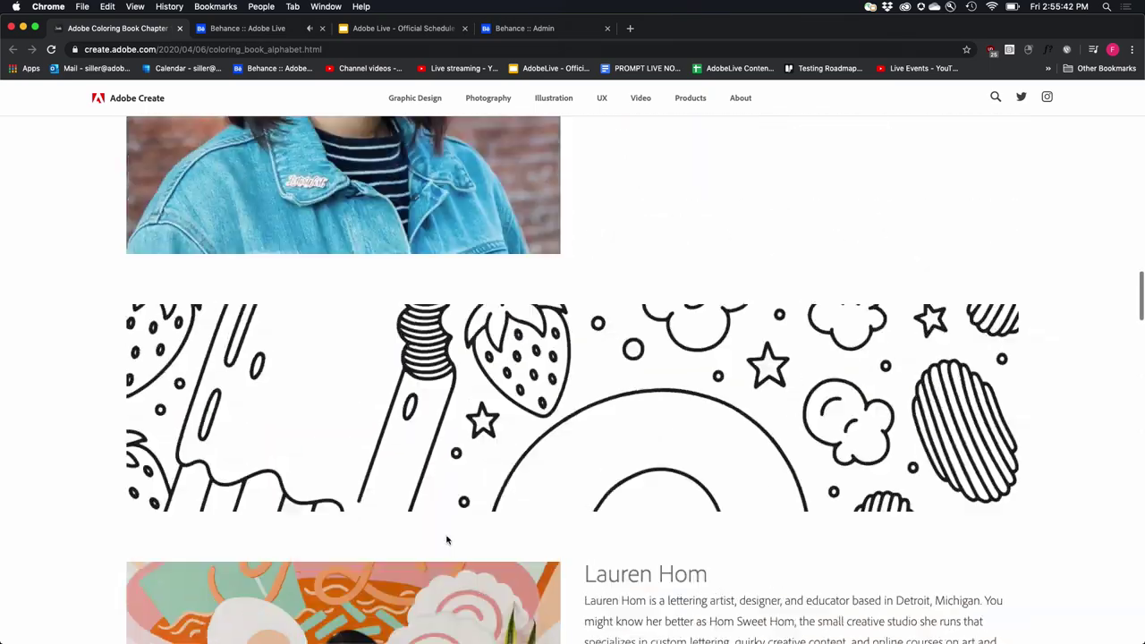
scroll(447, 541, "up", 15)
scroll(447, 540, "up", 4)
scroll(447, 540, "up", 2)
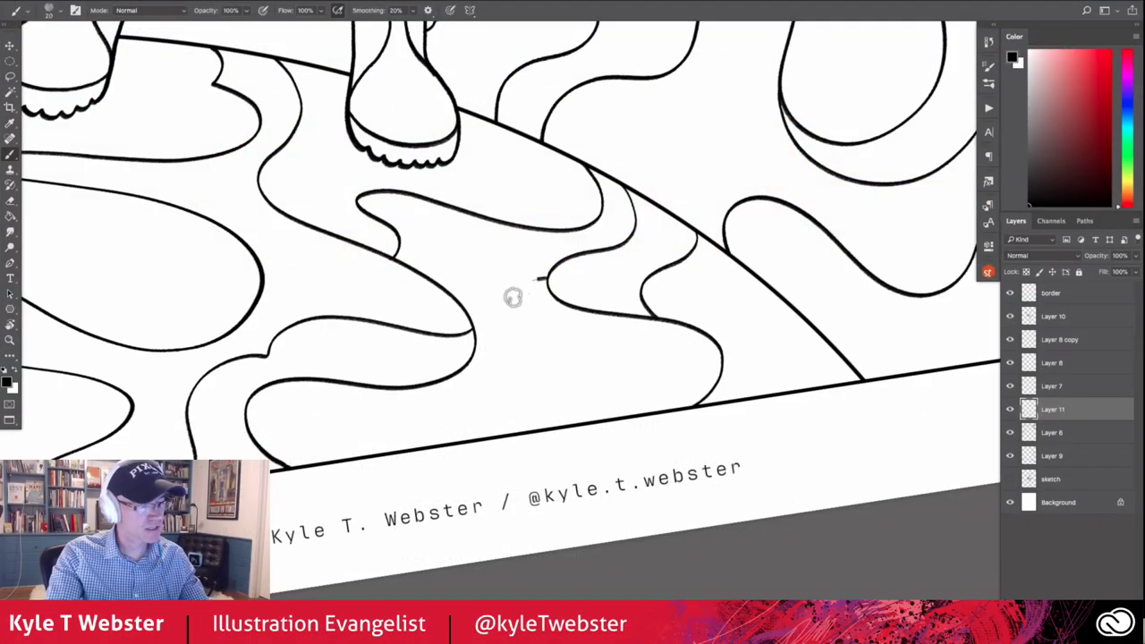
Extend a wavy swirl line down the planet and add another curved swirl line
mouse_move(517, 286)
left_mouse_down()
mouse_move(633, 373)
mouse_move(603, 387)
left_mouse_up()
left_click_drag(517, 386, 506, 433)
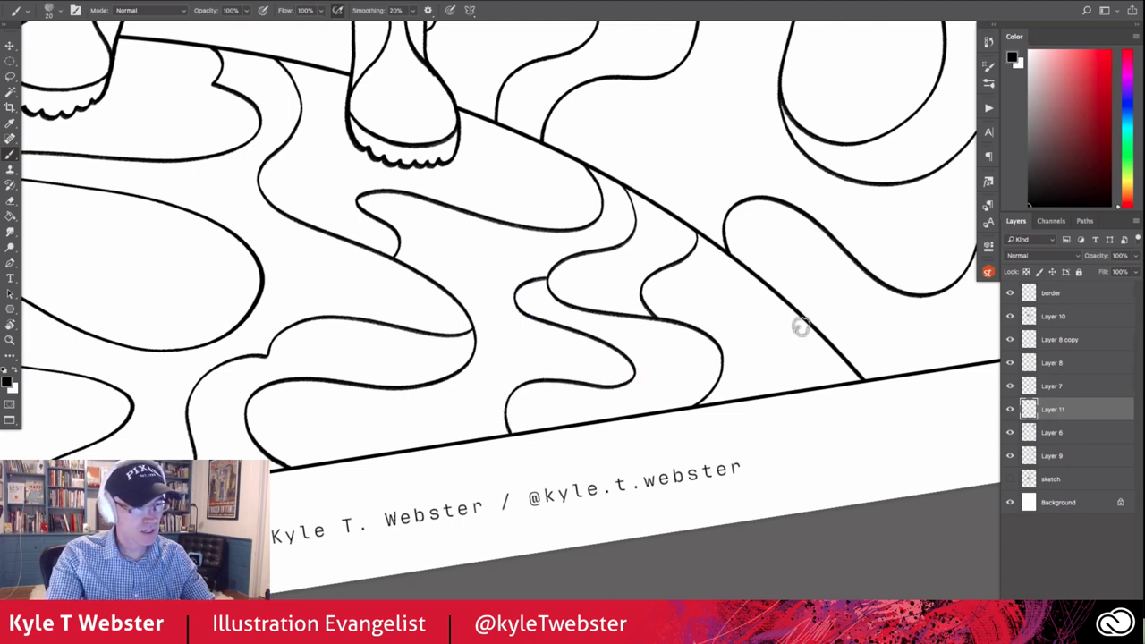
left_click_drag(809, 325, 754, 374)
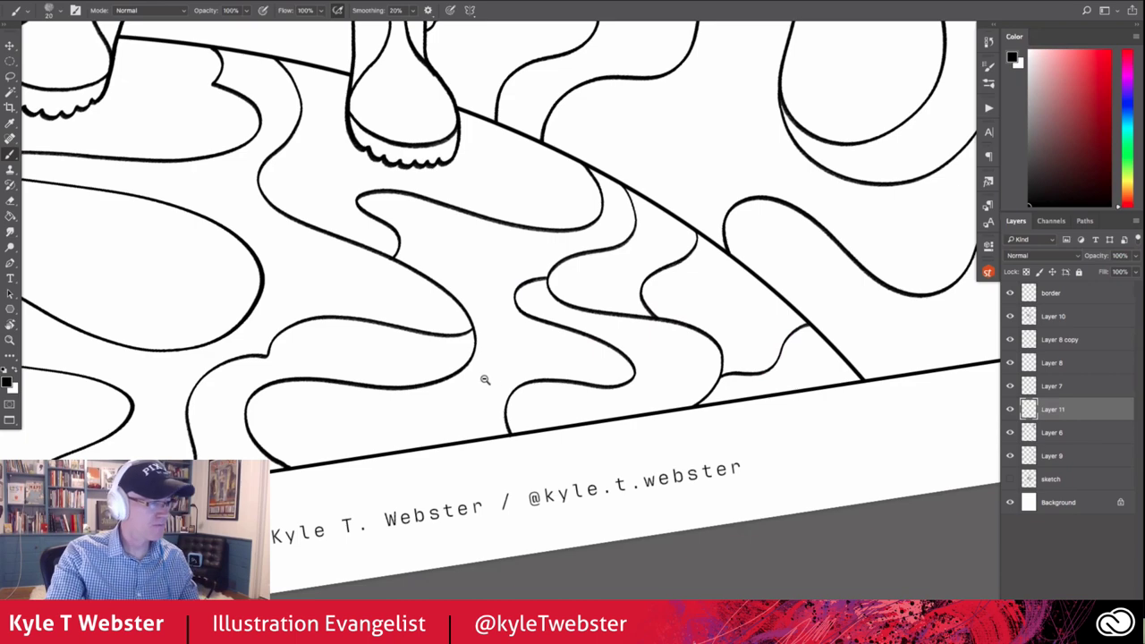
scroll(475, 378, "down", 5)
scroll(277, 378, "up", 2)
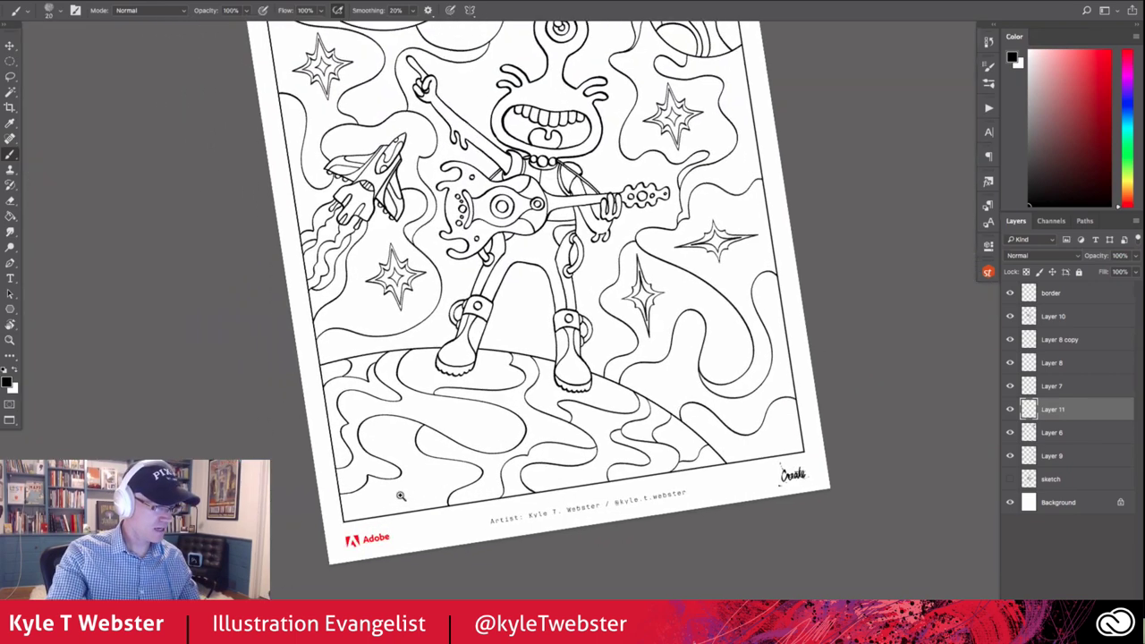
scroll(536, 376, "up", 3)
scroll(580, 374, "up", 2)
Draw a wavy line to the bottom border and reset the canvas rotation to 0°
left_click_drag(579, 374, 409, 505)
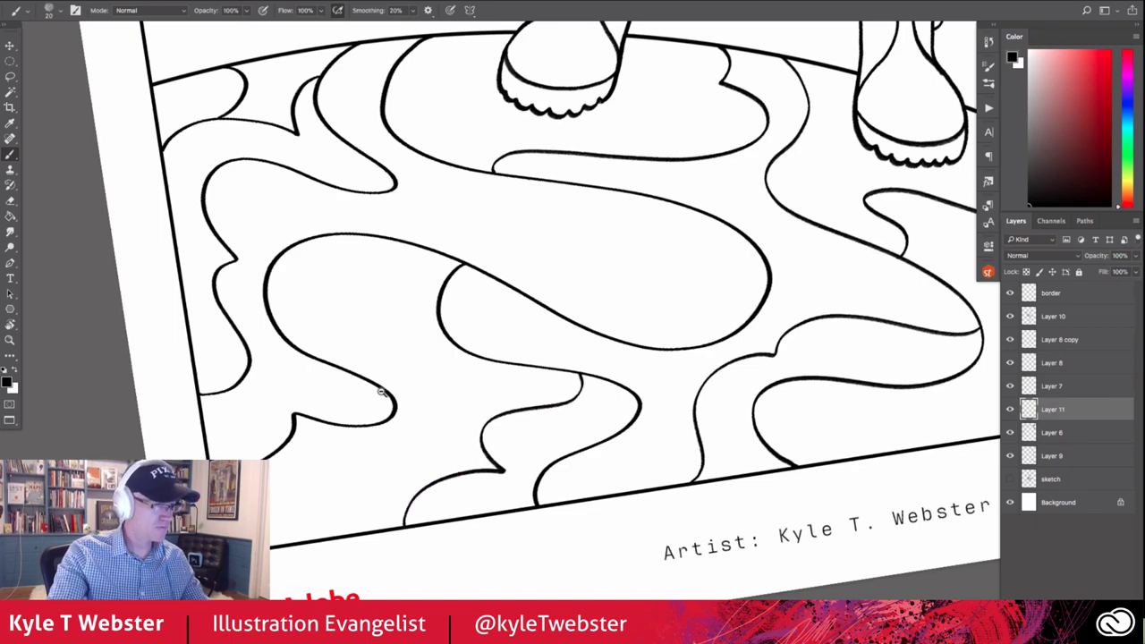
scroll(378, 404, "down", 3)
scroll(367, 358, "down", 2)
scroll(355, 317, "down", 2)
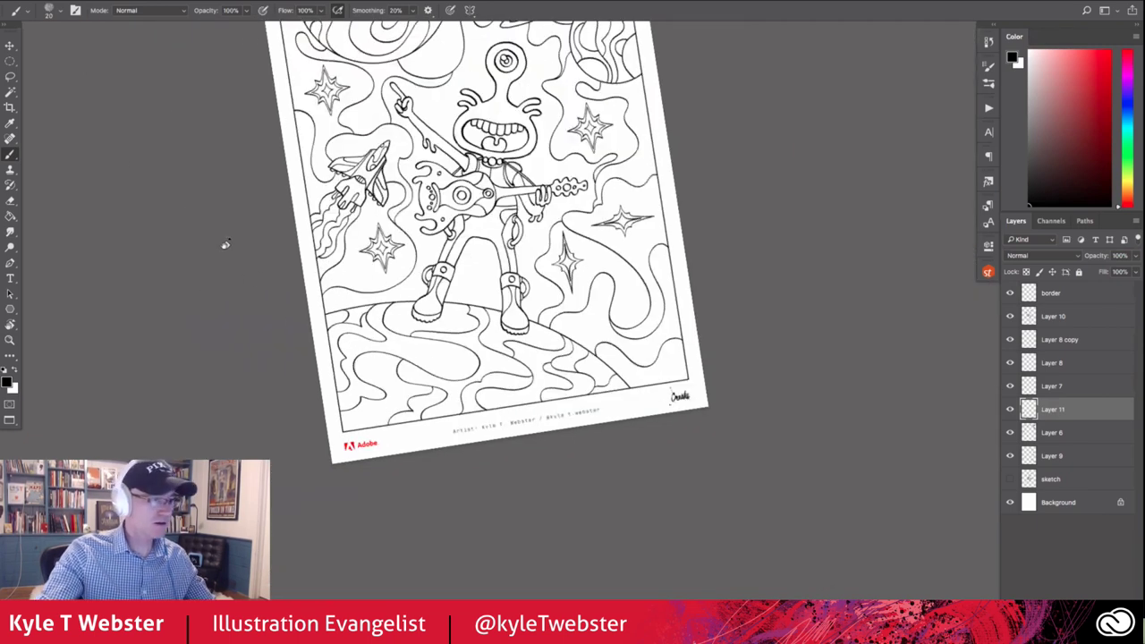
key("r")
left_click_drag(224, 243, 256, 206)
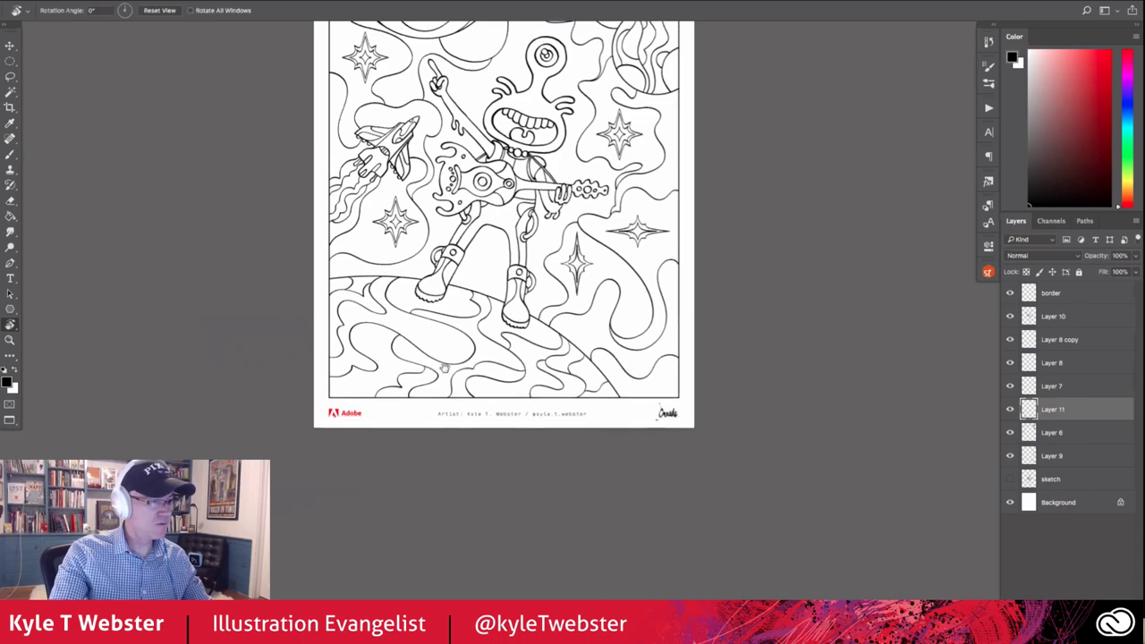
Hide and reshow Layer 7 to check its stars, then make Layer 10 the Brush's working layer
left_click_drag(501, 304, 558, 425)
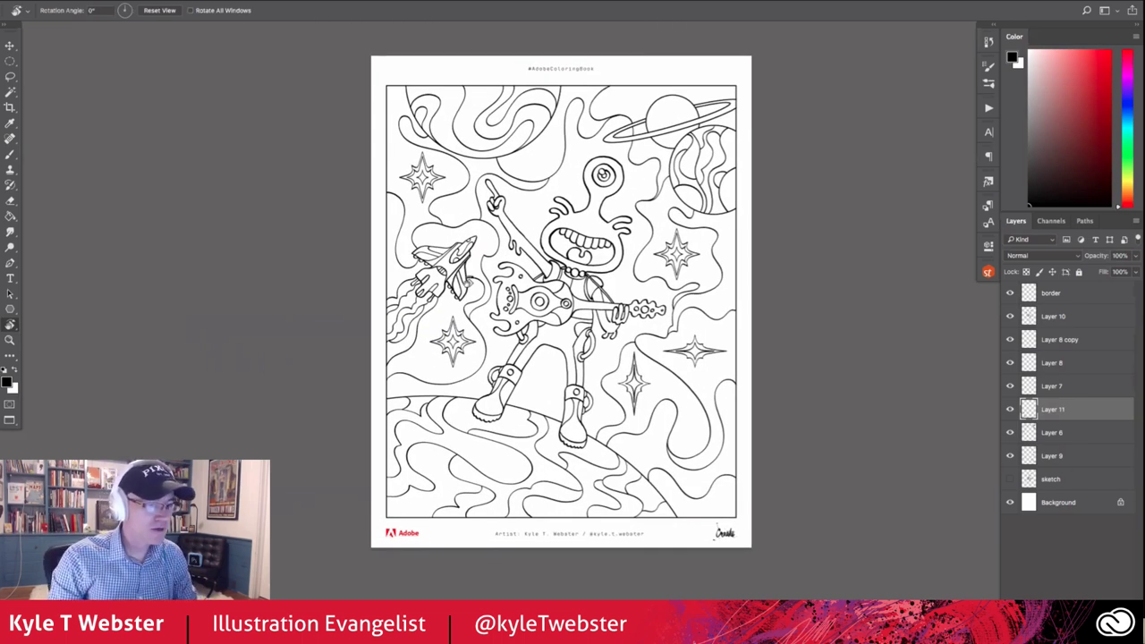
key("b")
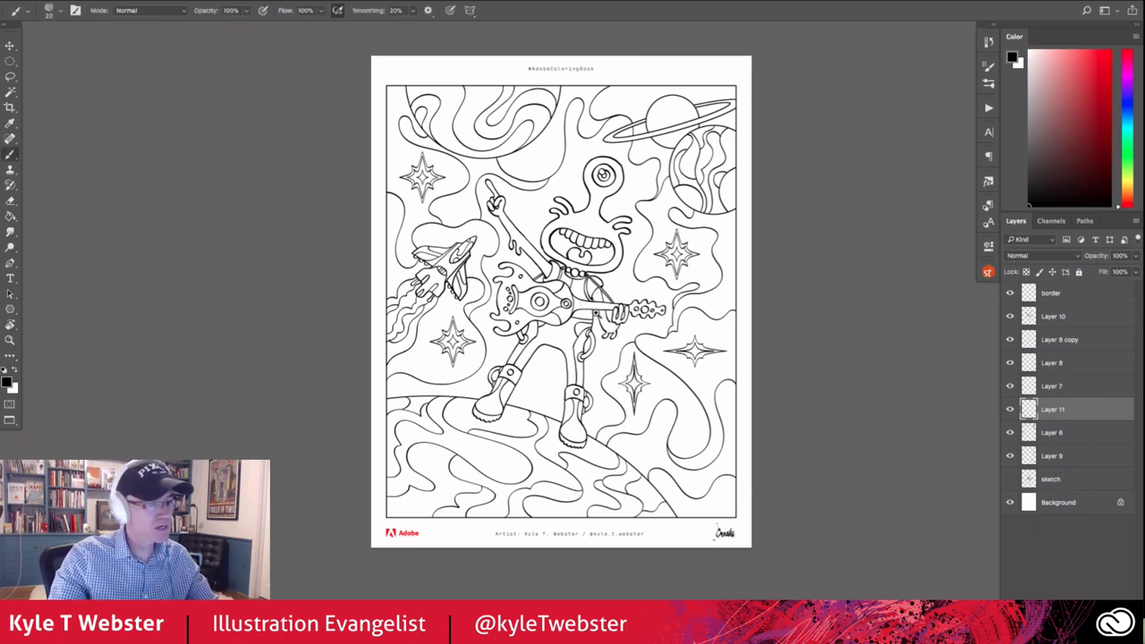
scroll(597, 314, "up", 2)
scroll(597, 314, "up", 2)
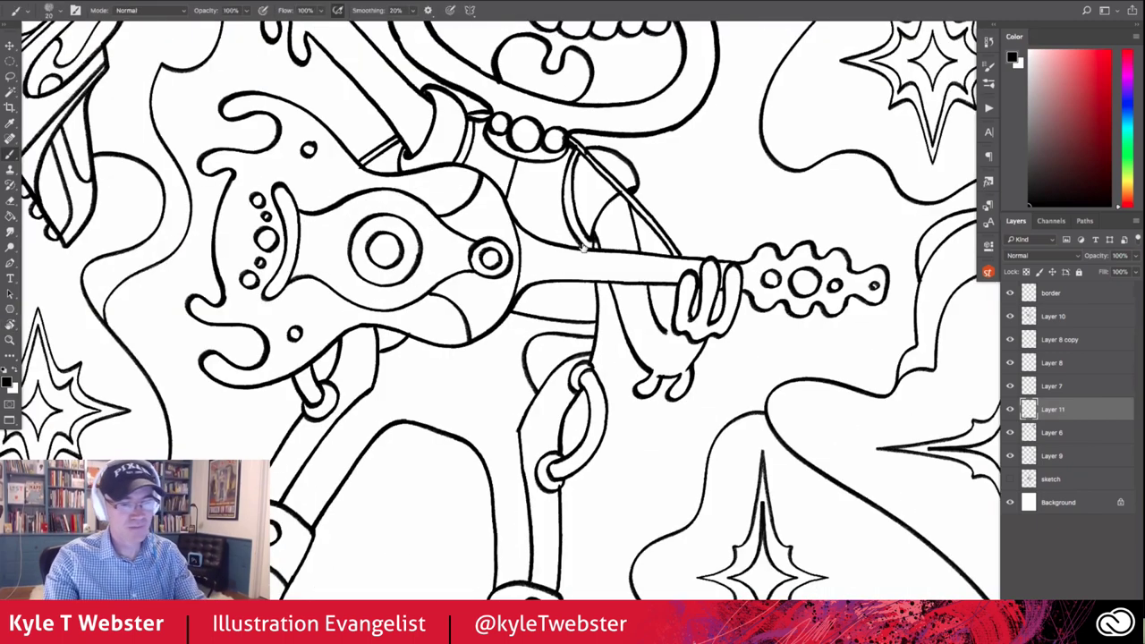
left_click(1010, 386)
left_click(1052, 385)
key("ctrl+comma")
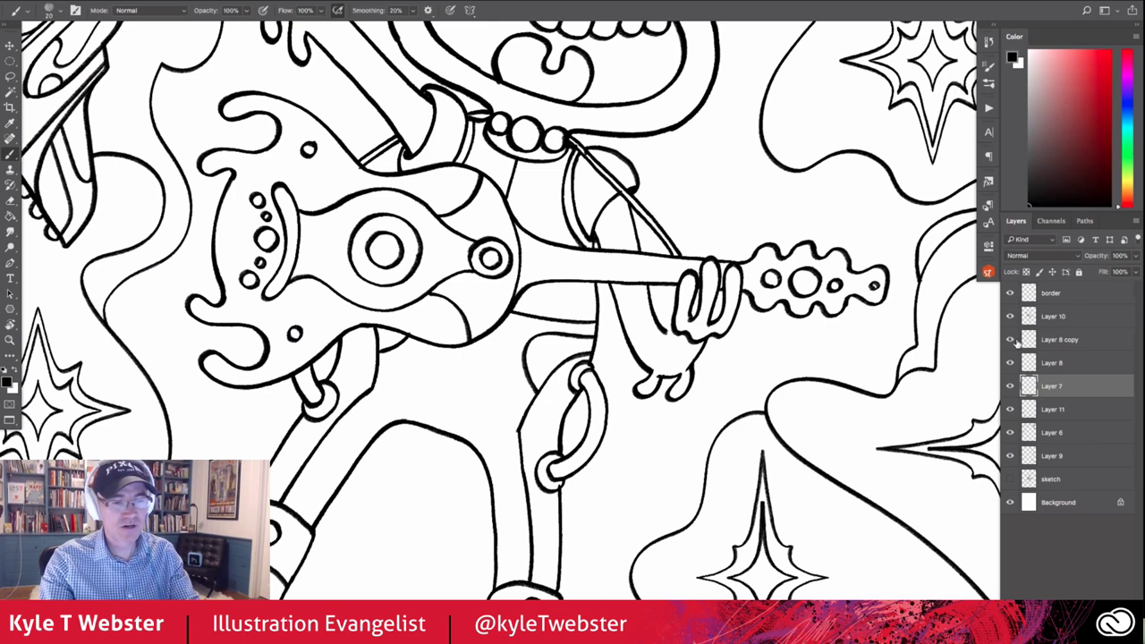
left_click(1029, 317)
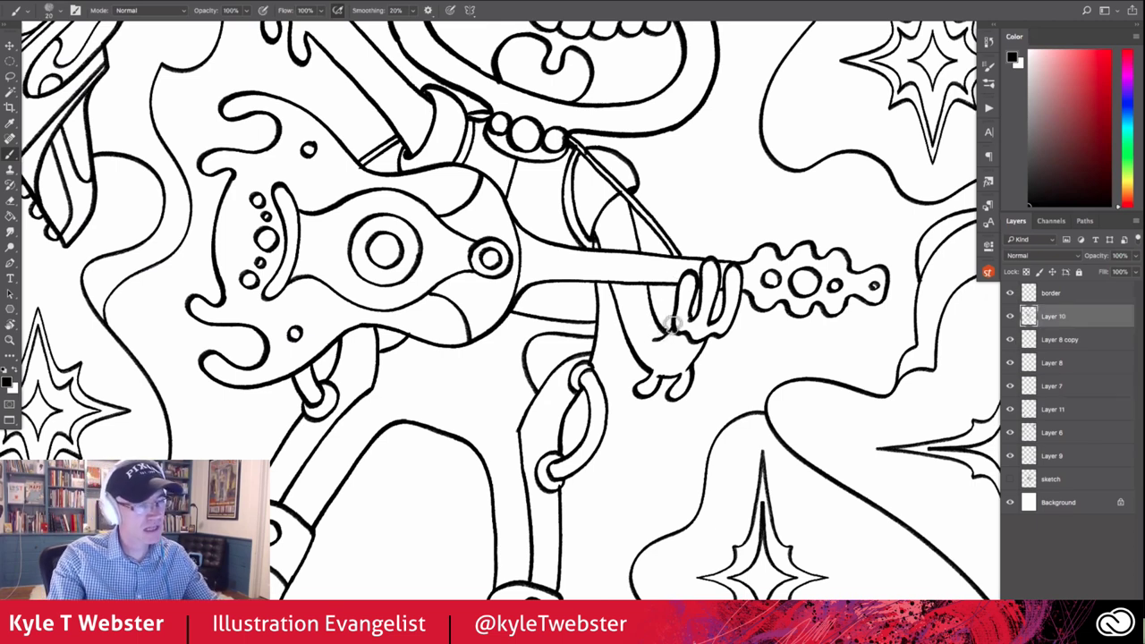
scroll(732, 295, "up", 1)
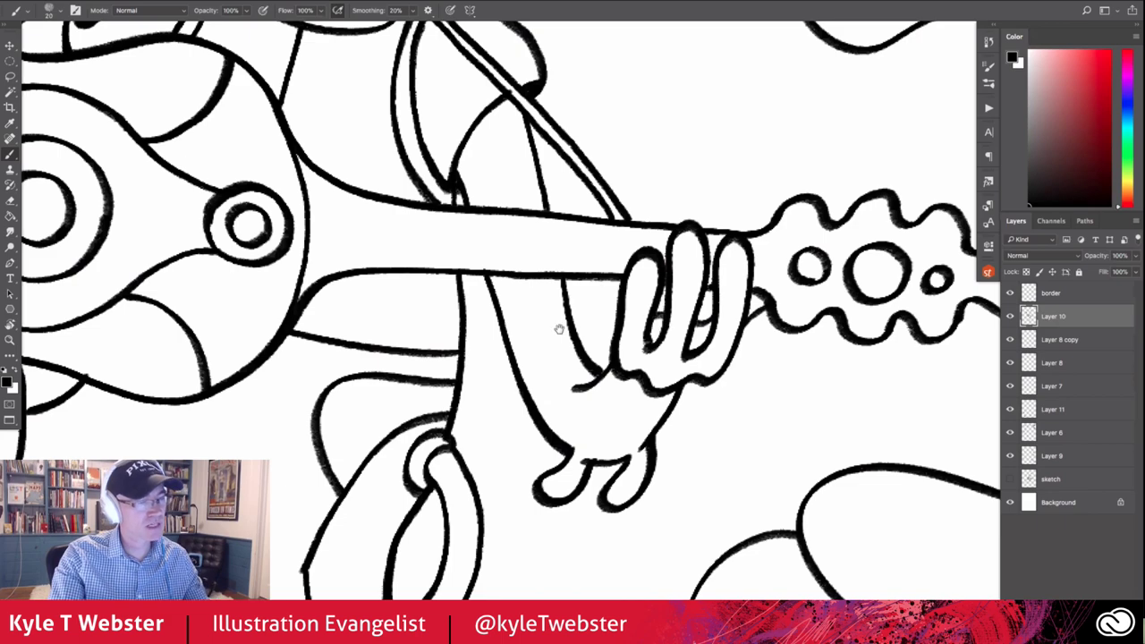
scroll(437, 435, "down", 1)
scroll(437, 435, "down", 1)
Zoom into the alien's mouth and draw a thin curved line beside one side of the tongue
scroll(436, 434, "down", 1)
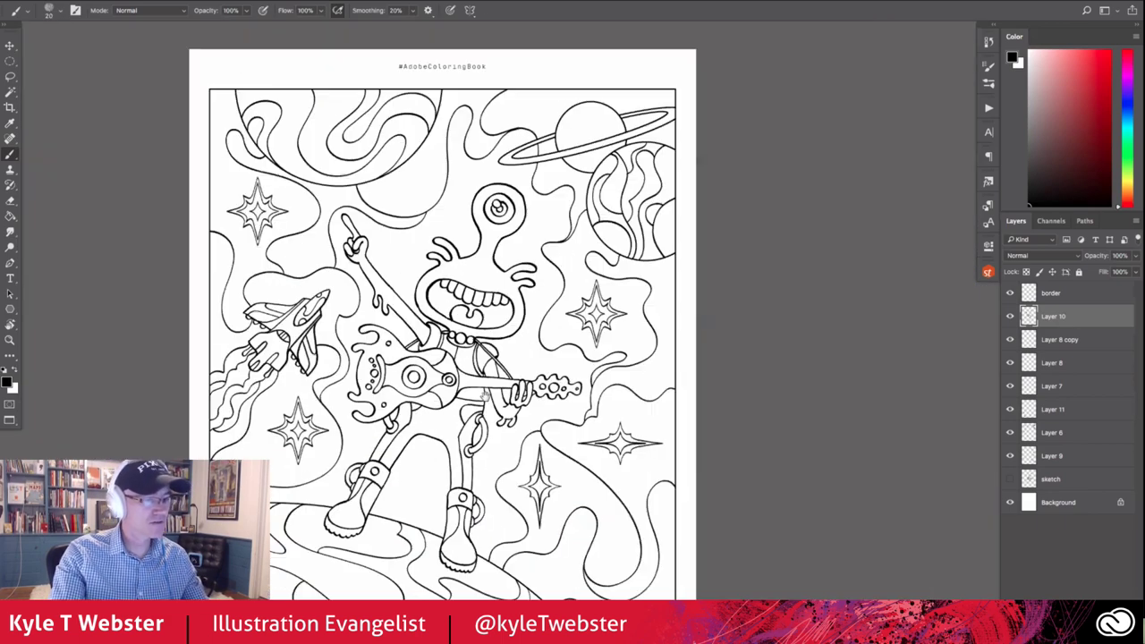
scroll(437, 435, "down", 1)
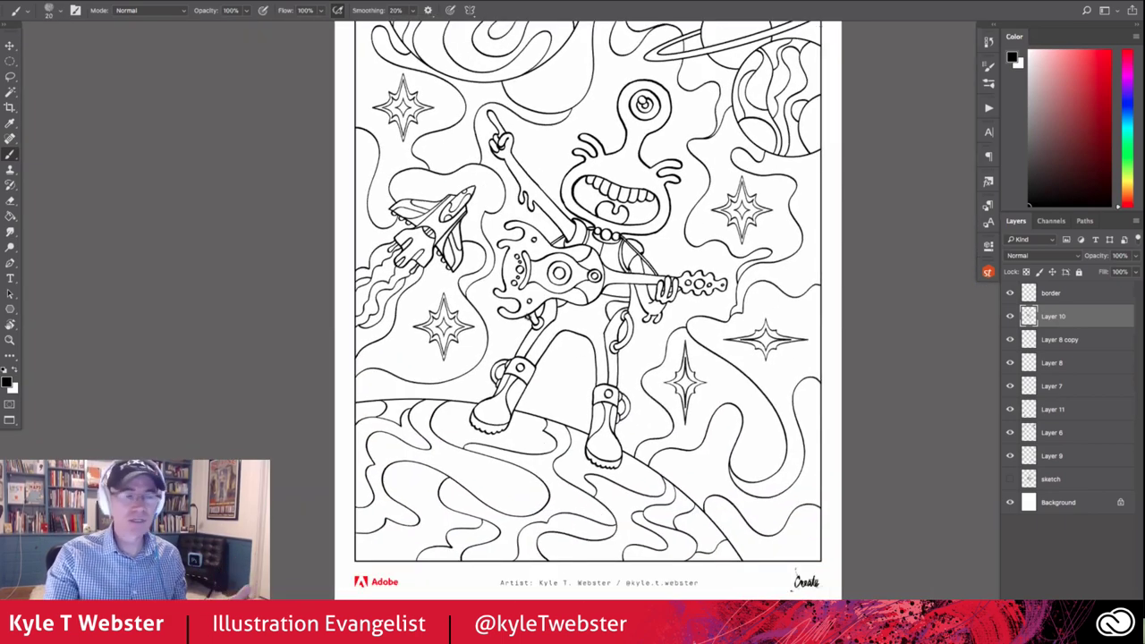
scroll(565, 213, "up", 1)
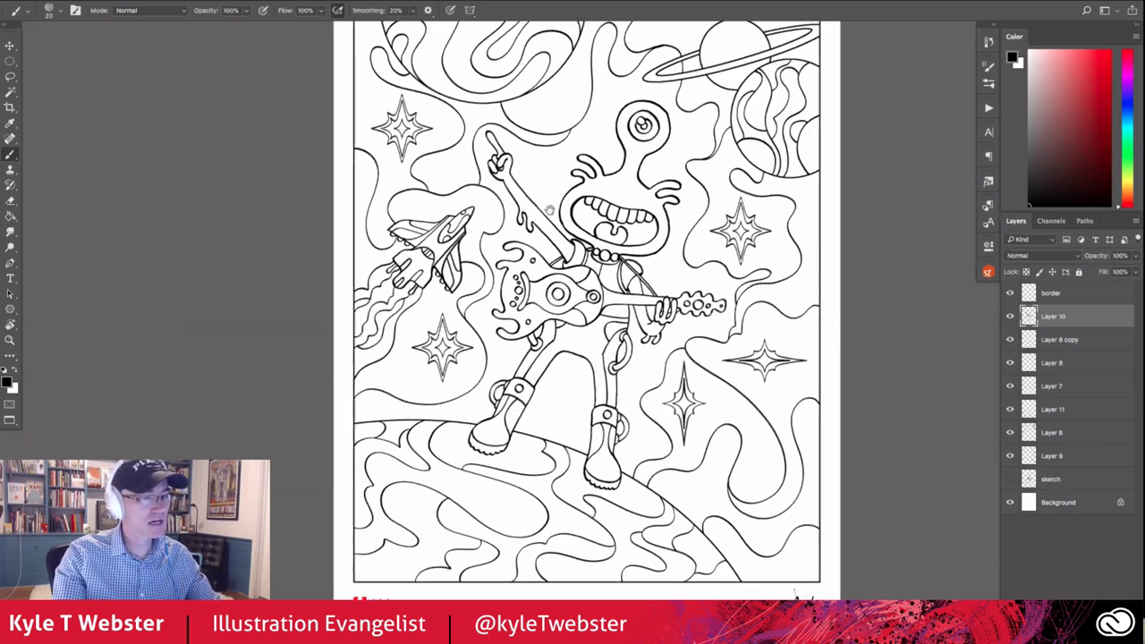
scroll(599, 188, "up", 1)
scroll(600, 188, "up", 1)
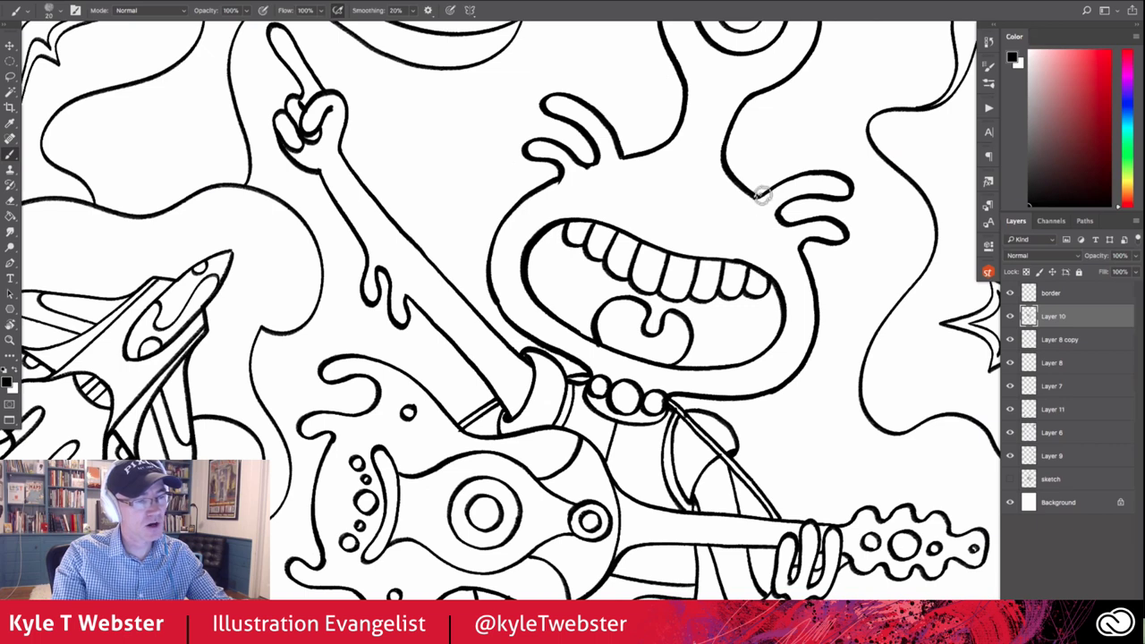
scroll(670, 282, "up", 3)
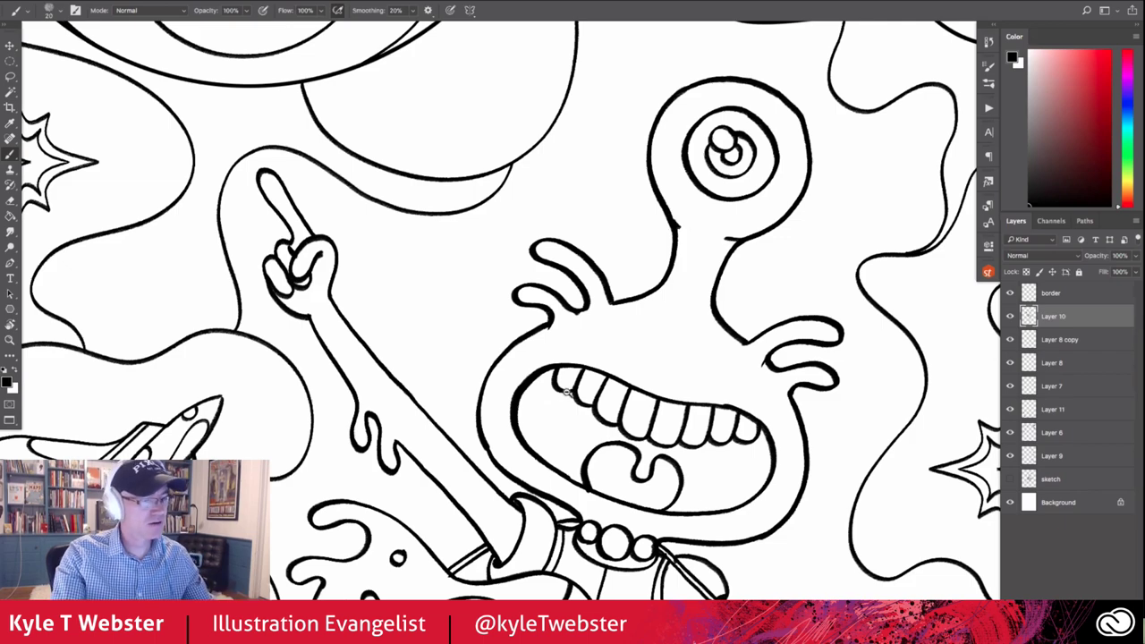
key("ctrl+0")
scroll(499, 350, "down", 1)
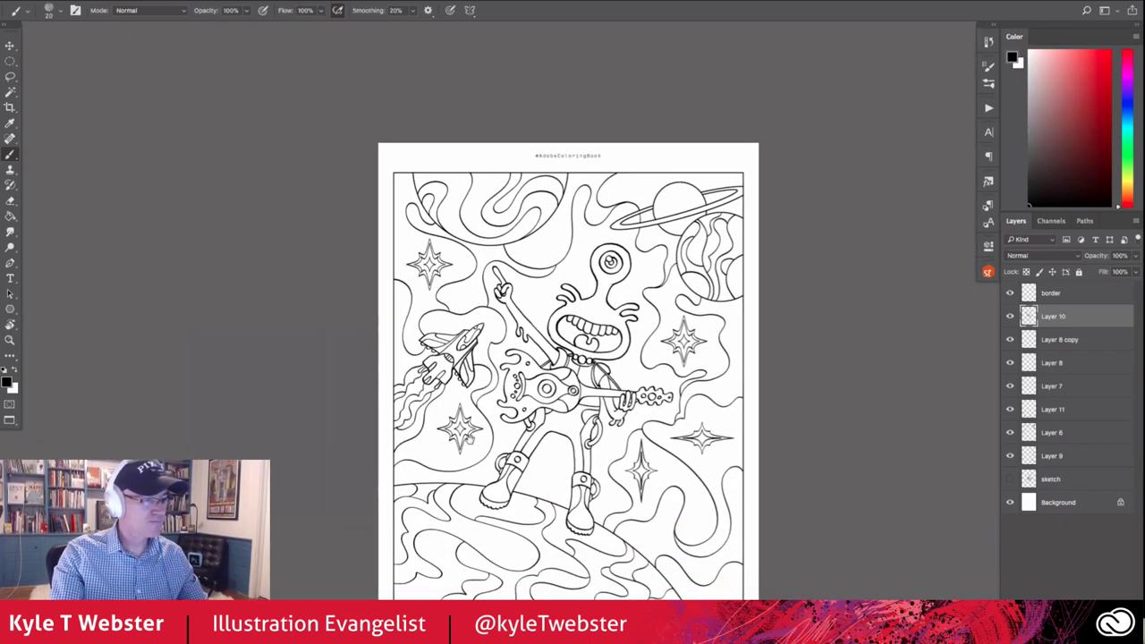
scroll(483, 352, "down", 3)
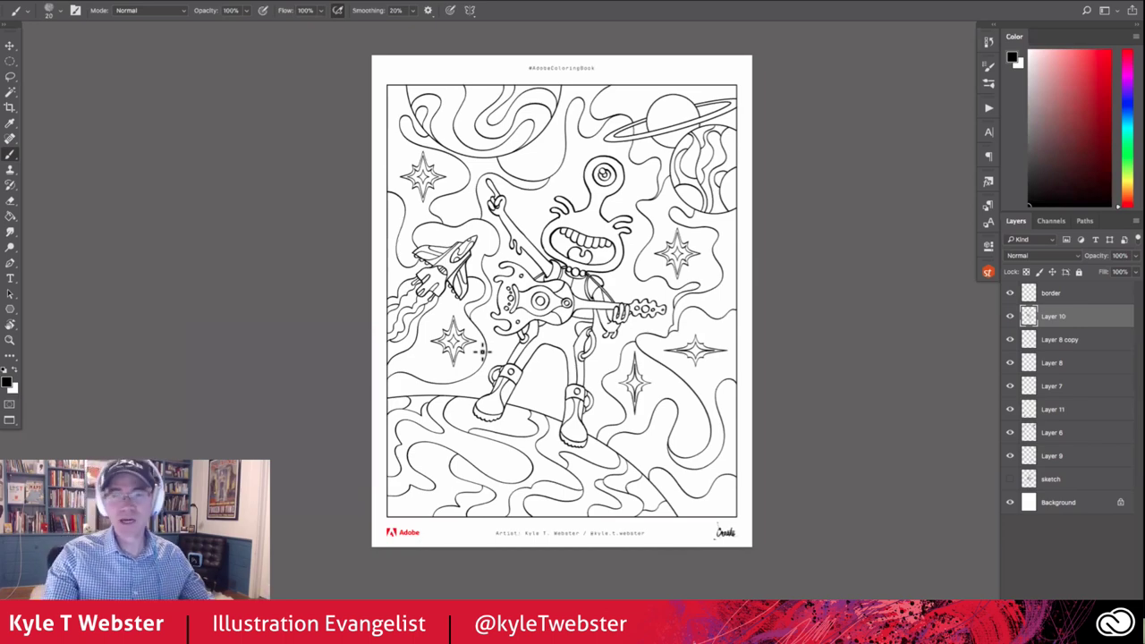
scroll(575, 250, "up", 2)
scroll(574, 250, "up", 2)
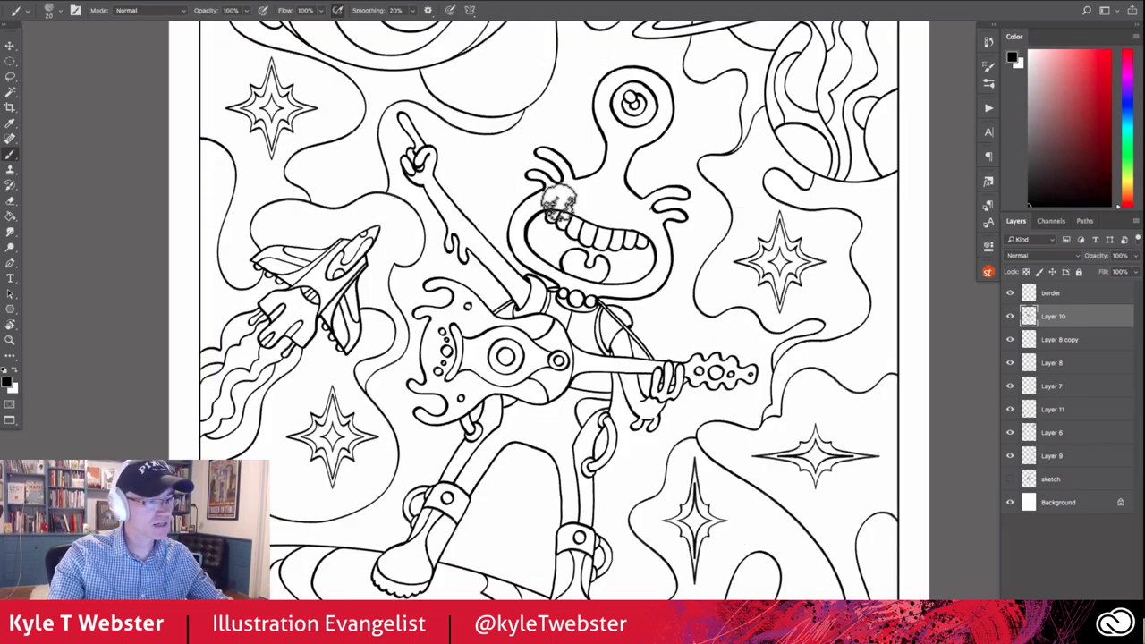
scroll(574, 223, "up", 5)
mouse_move(573, 183)
left_mouse_down()
mouse_move(519, 209)
mouse_move(501, 269)
mouse_move(517, 294)
left_mouse_up()
Draw a matching thin curve on the tongue's other side and zoom back out
mouse_move(756, 369)
left_mouse_down()
mouse_move(774, 345)
mouse_move(776, 259)
left_mouse_up()
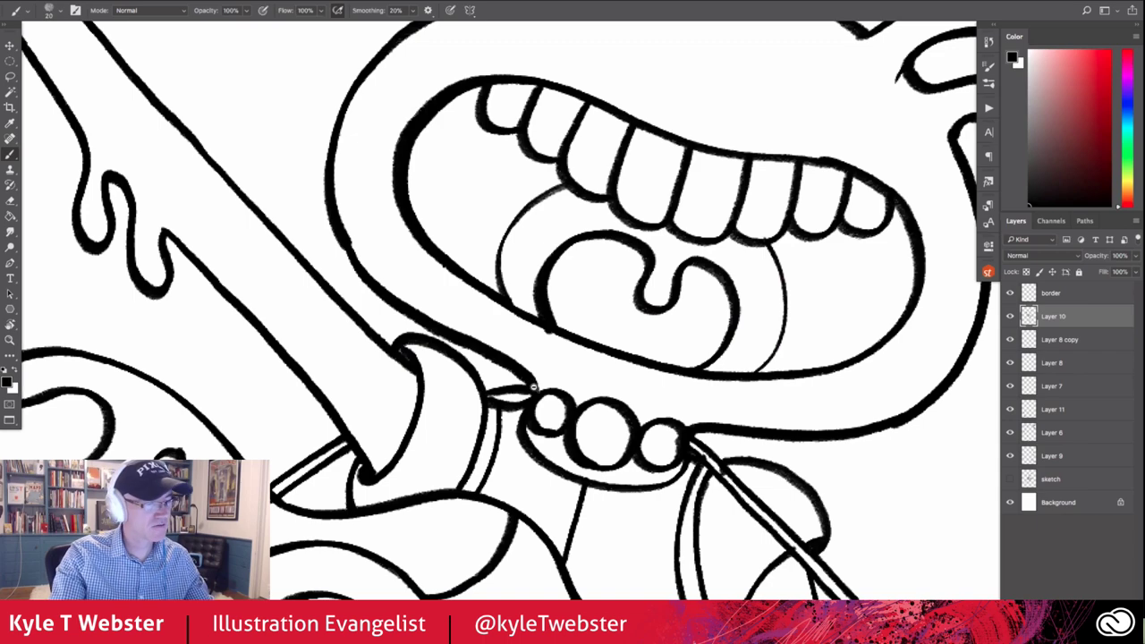
scroll(533, 390, "down", 3)
scroll(423, 406, "down", 3)
scroll(422, 405, "down", 3)
scroll(414, 359, "down", 2)
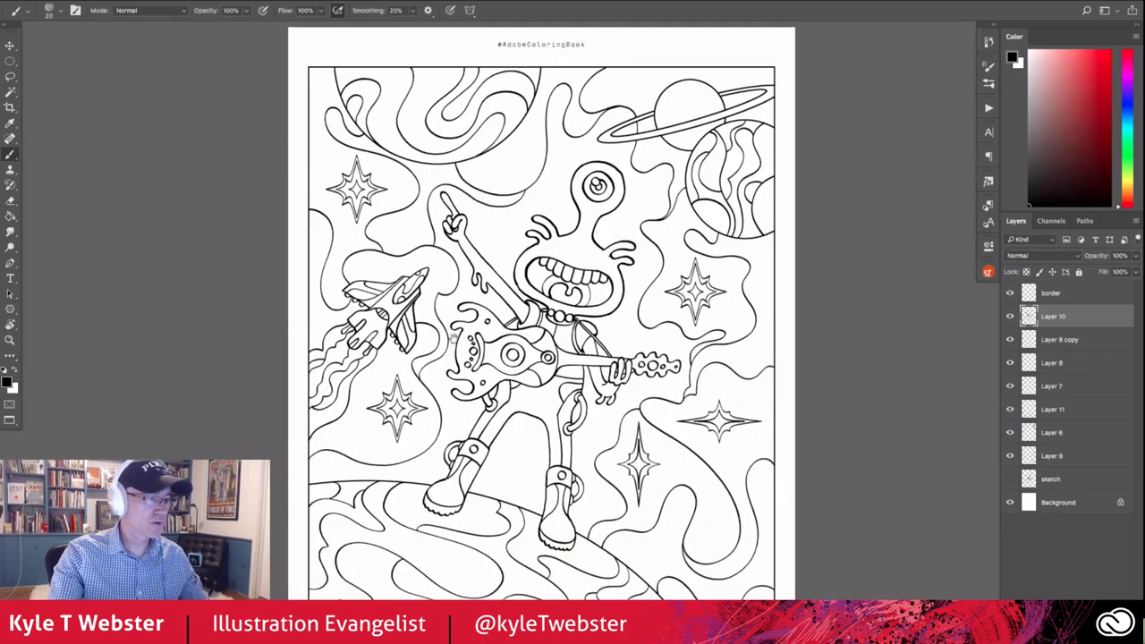
scroll(453, 339, "up", 1)
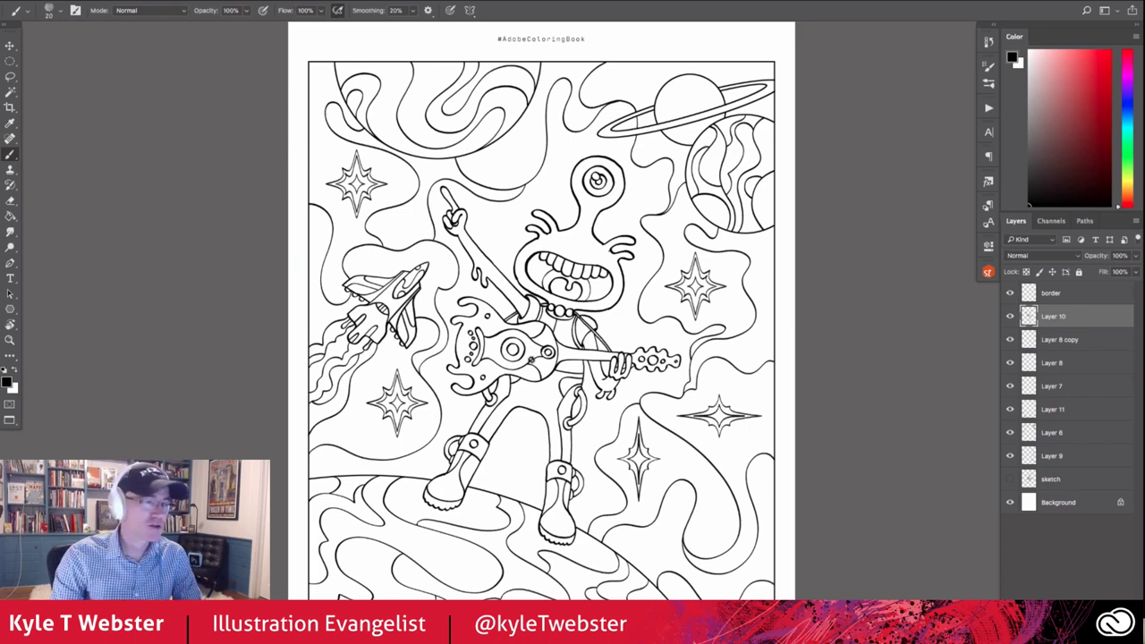
left_click_drag(435, 428, 433, 379)
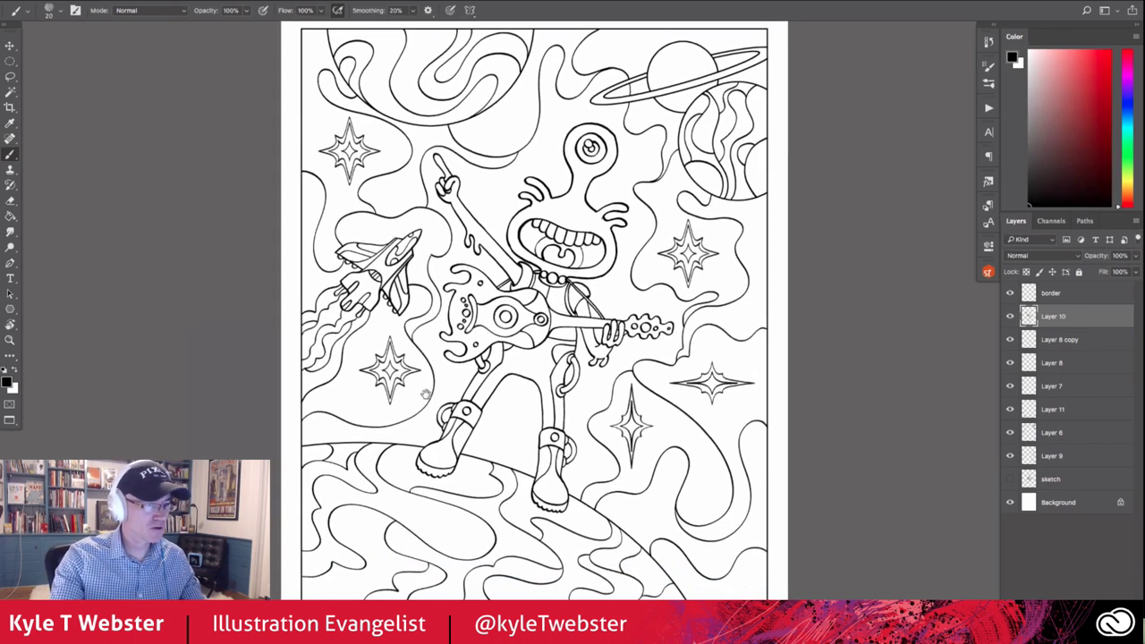